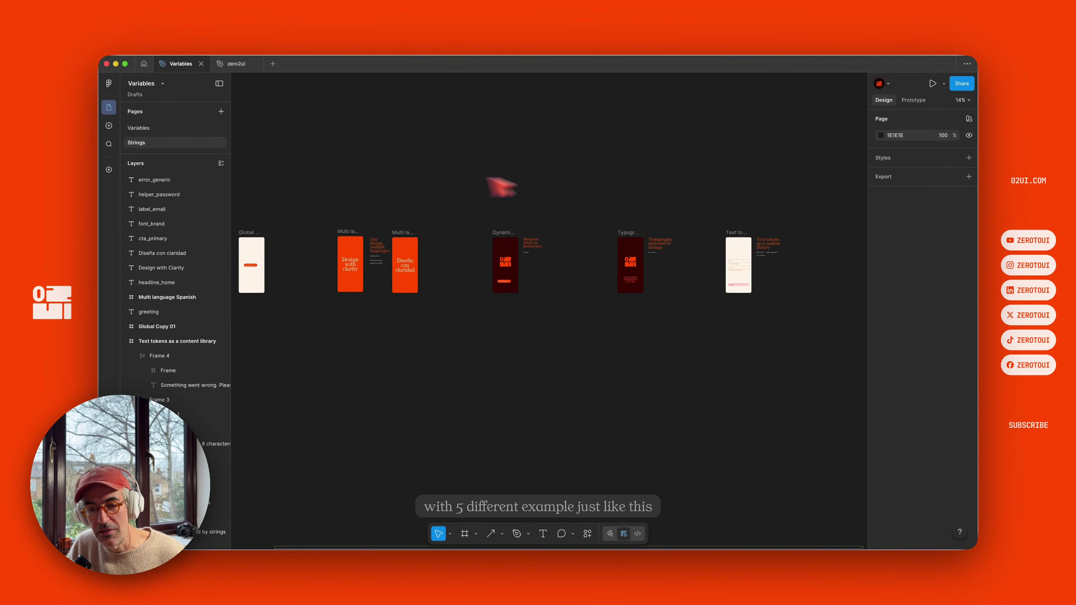
# - Create a variable collection named Test from the Strings page
pyautogui.click(155, 127)
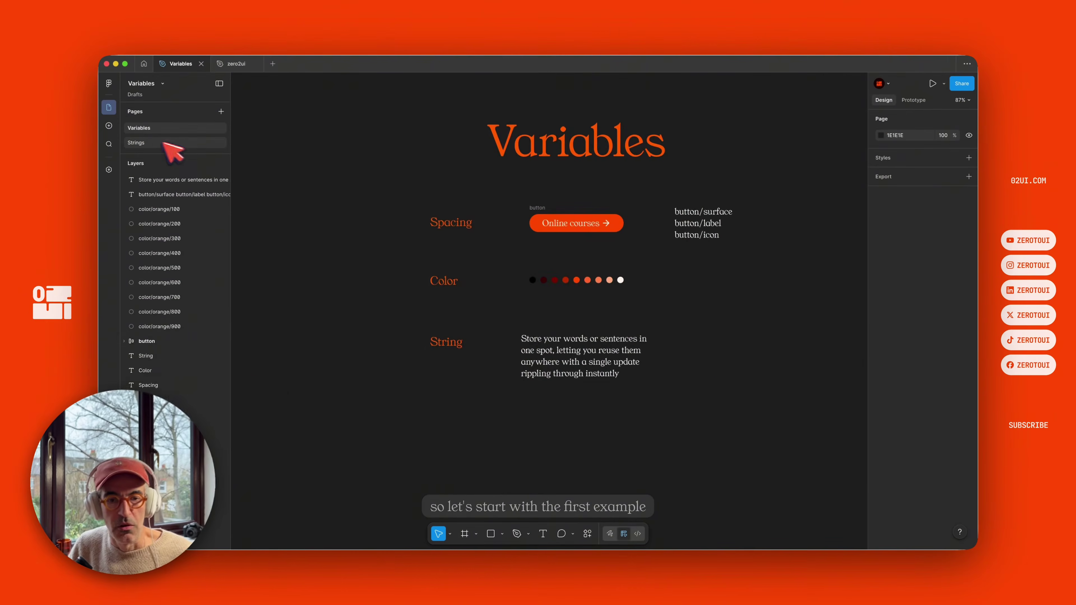
pyautogui.click(155, 142)
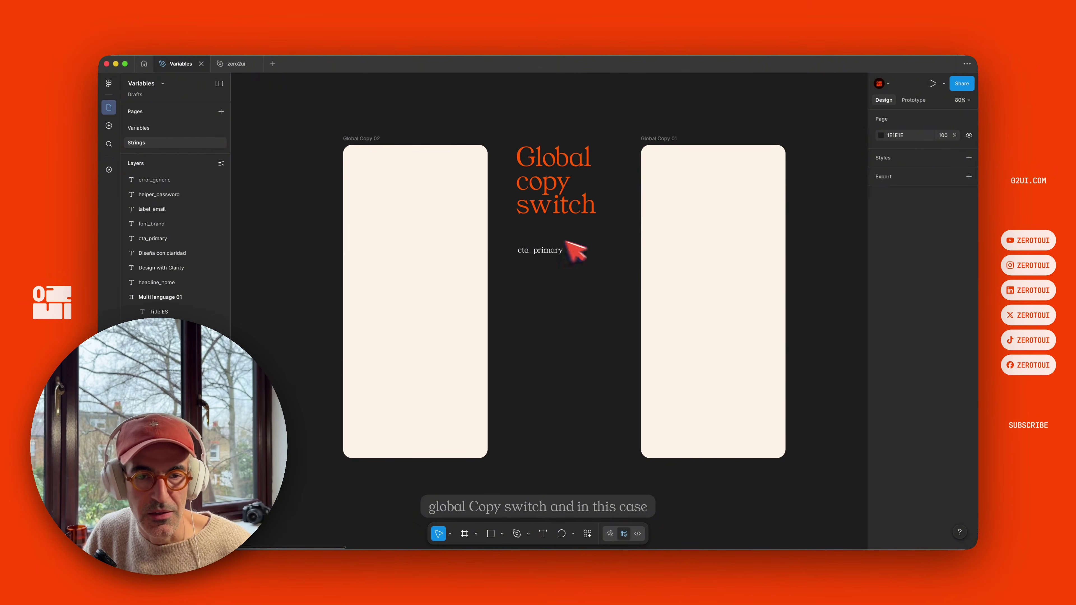
pyautogui.click(109, 170)
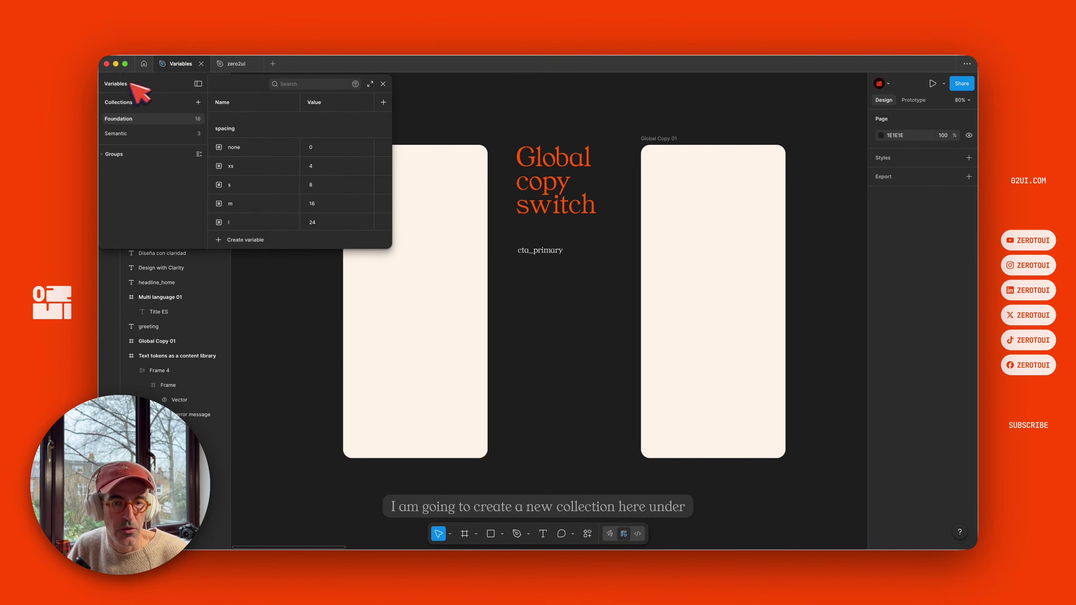
pyautogui.click(198, 102)
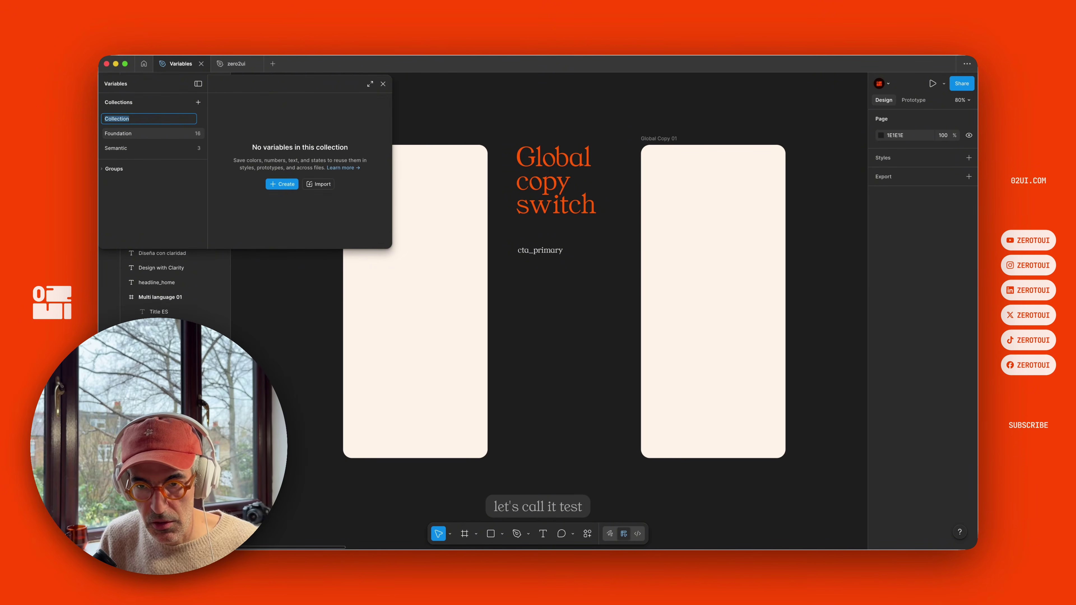
pyautogui.write('Test')
pyautogui.press('Return')
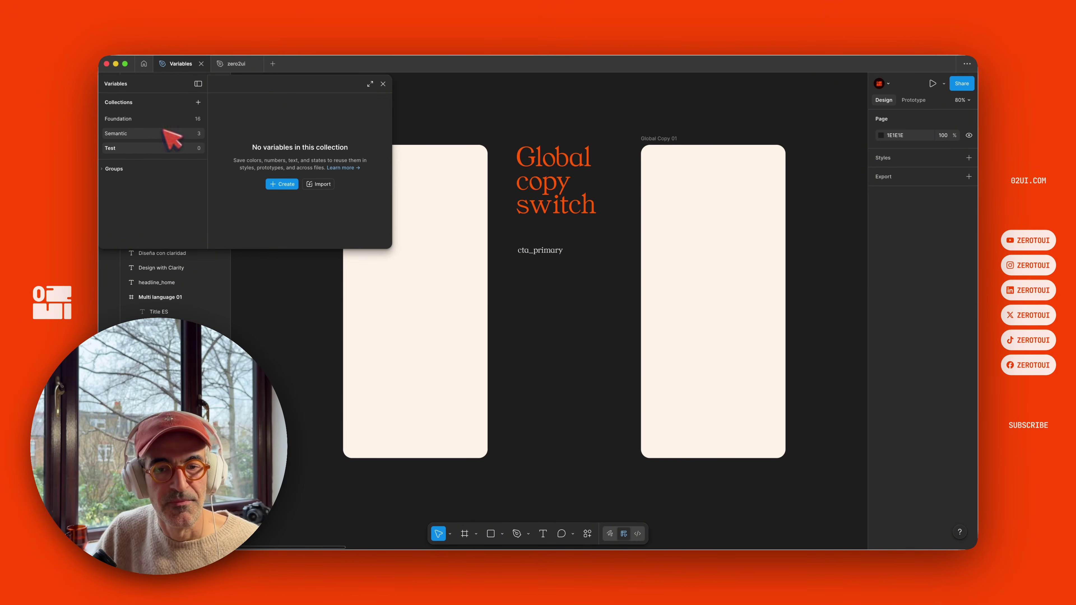
# - Create a string variable named cta_primary in the Test collection
pyautogui.click(284, 183)
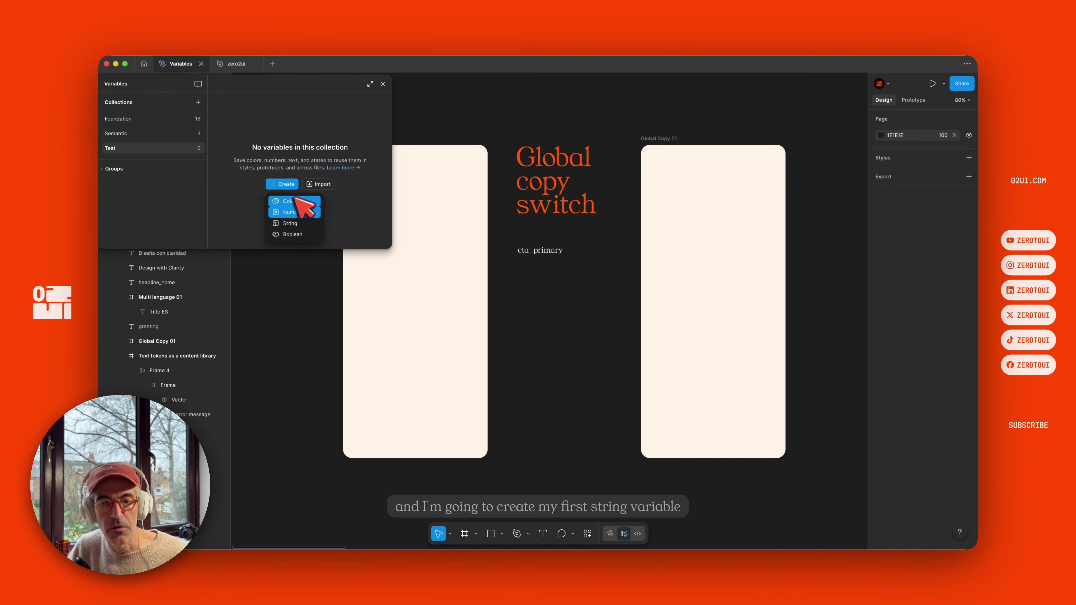
pyautogui.click(303, 223)
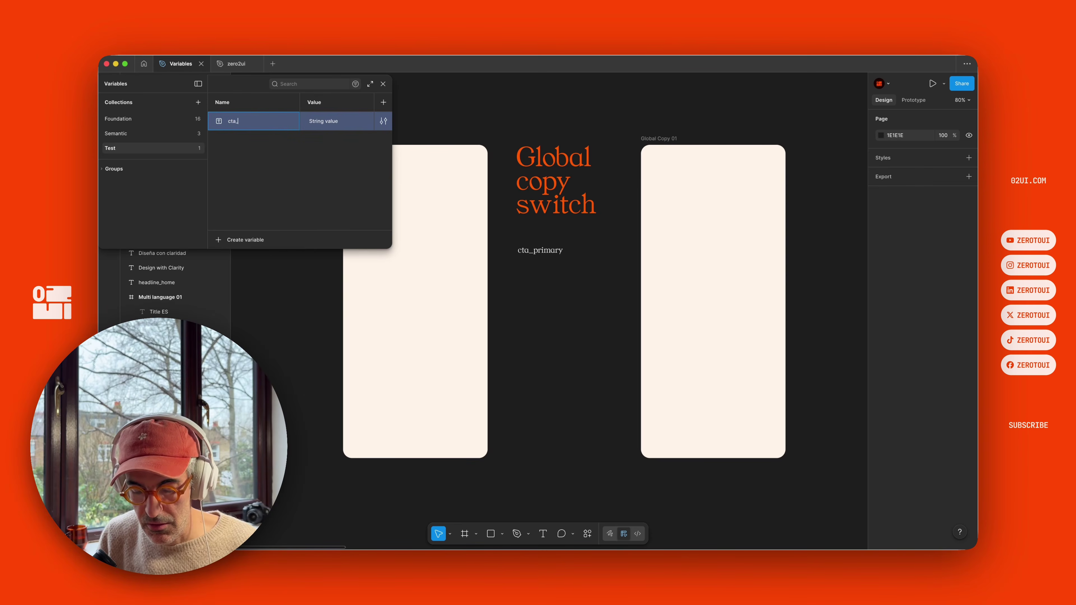
pyautogui.write('cta_primary')
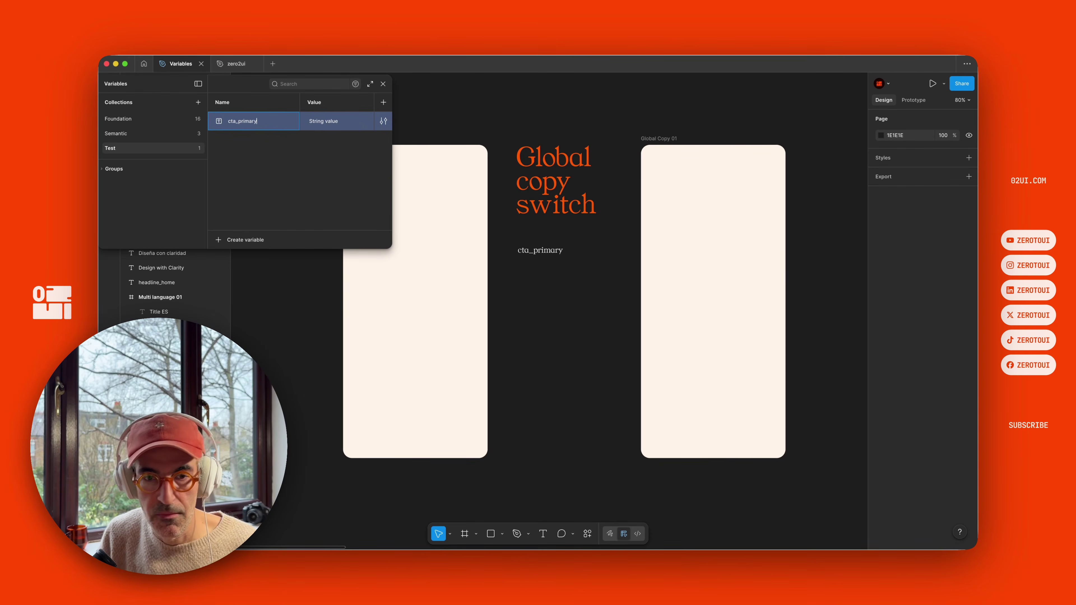
pyautogui.press('Return')
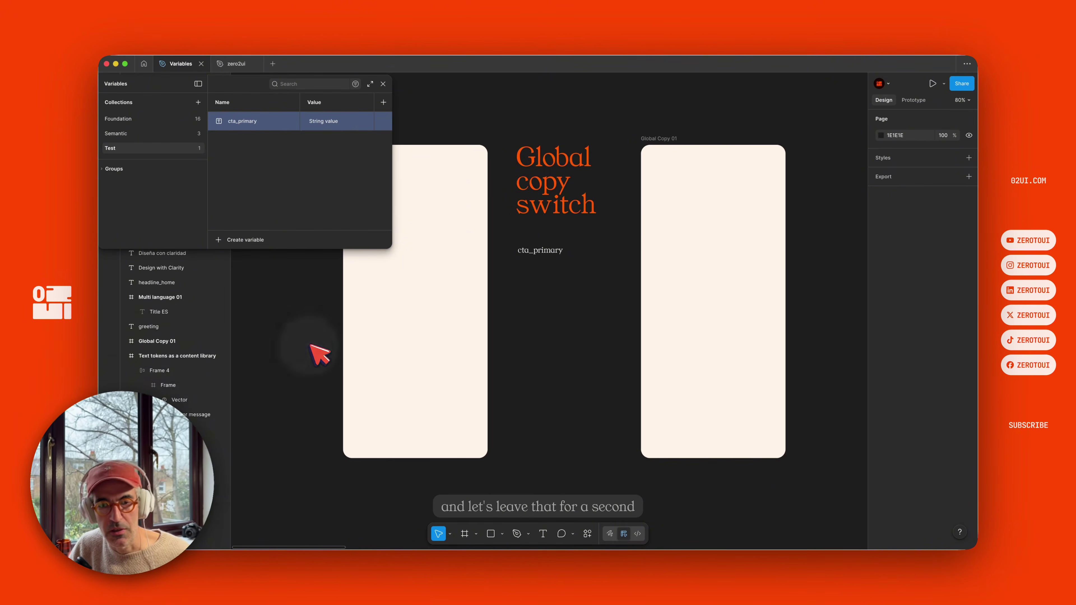
# - Turn the Online courses button on the Variables page into a component
pyautogui.moveTo(238, 87); pyautogui.dragTo(798, 358)
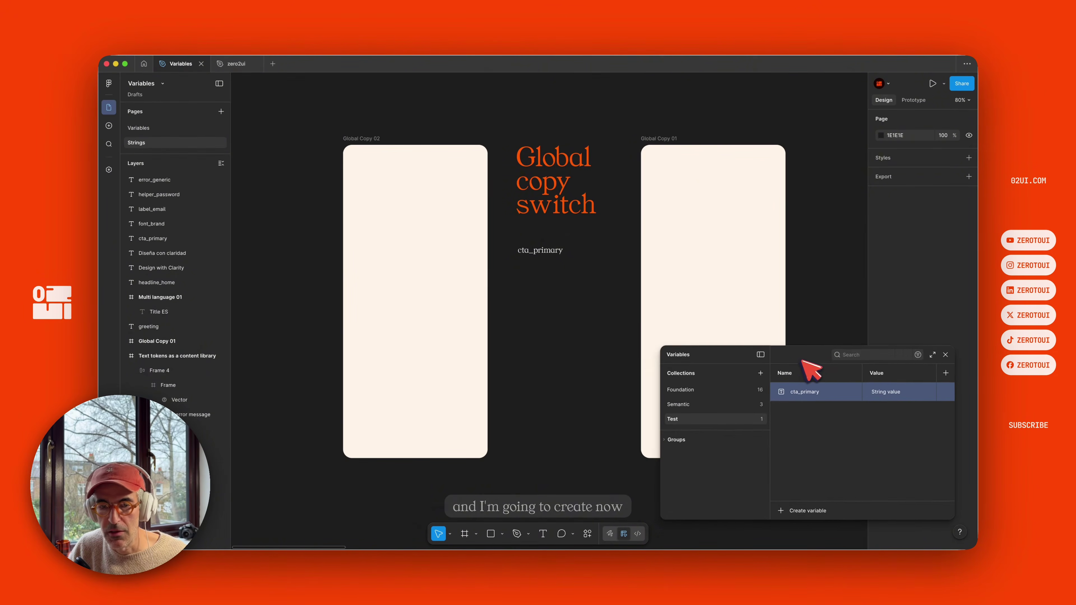
pyautogui.click(143, 128)
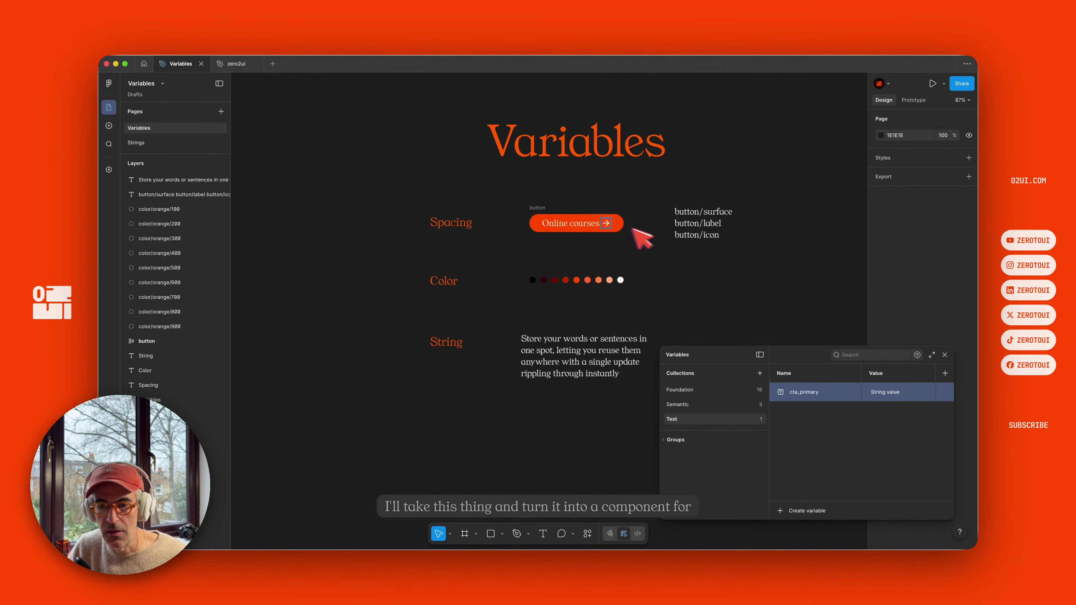
pyautogui.click(549, 216)
pyautogui.click(943, 120)
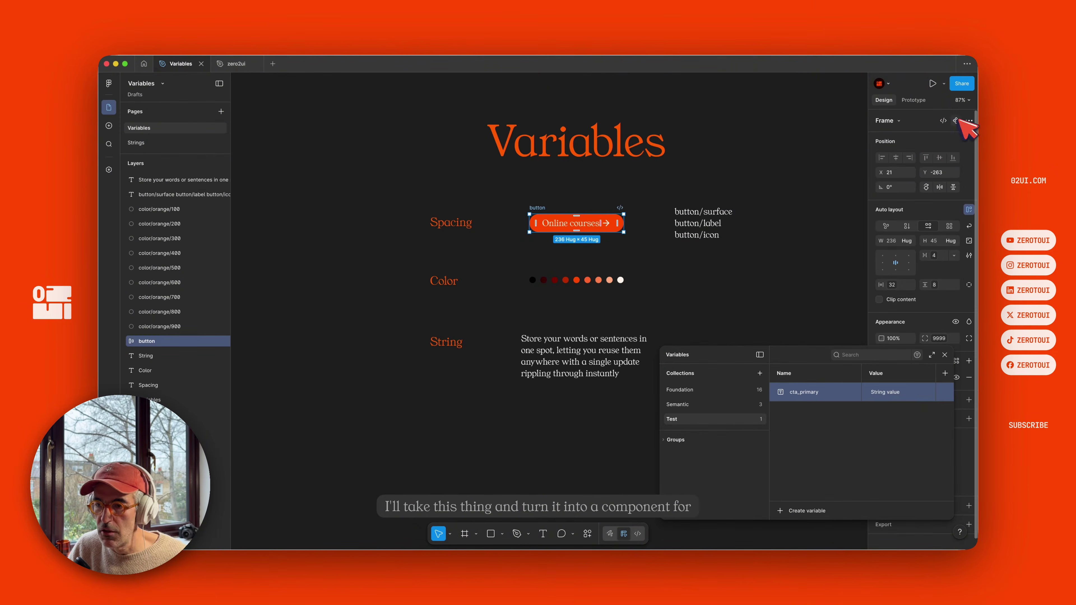
pyautogui.click(742, 174)
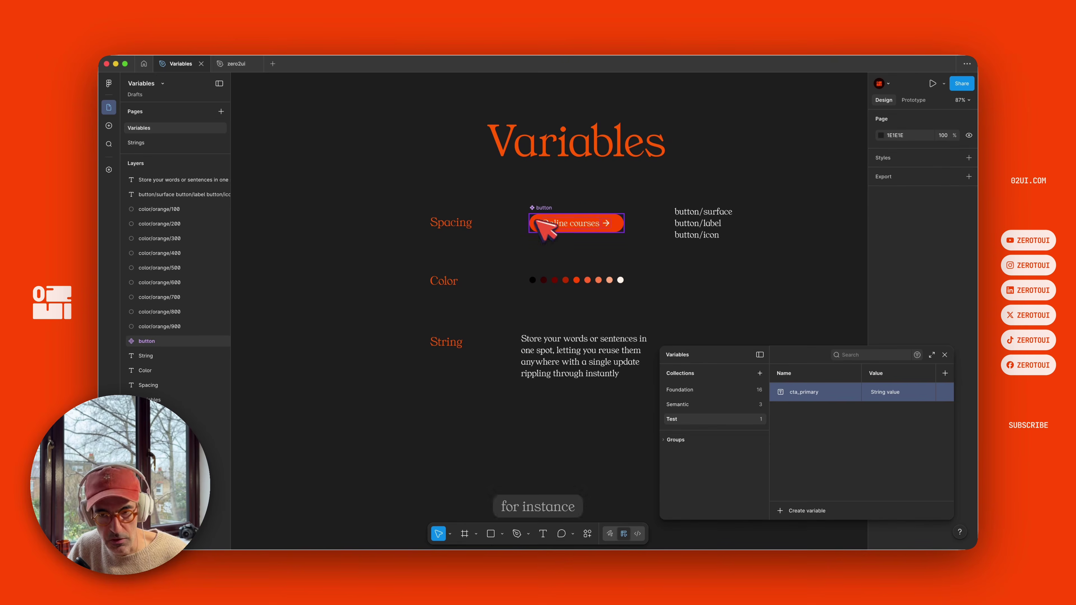
# - Copy the button component and paste an instance into both the Global Copy 02 and Global Copy 01 frames on the Strings page
pyautogui.click(553, 218)
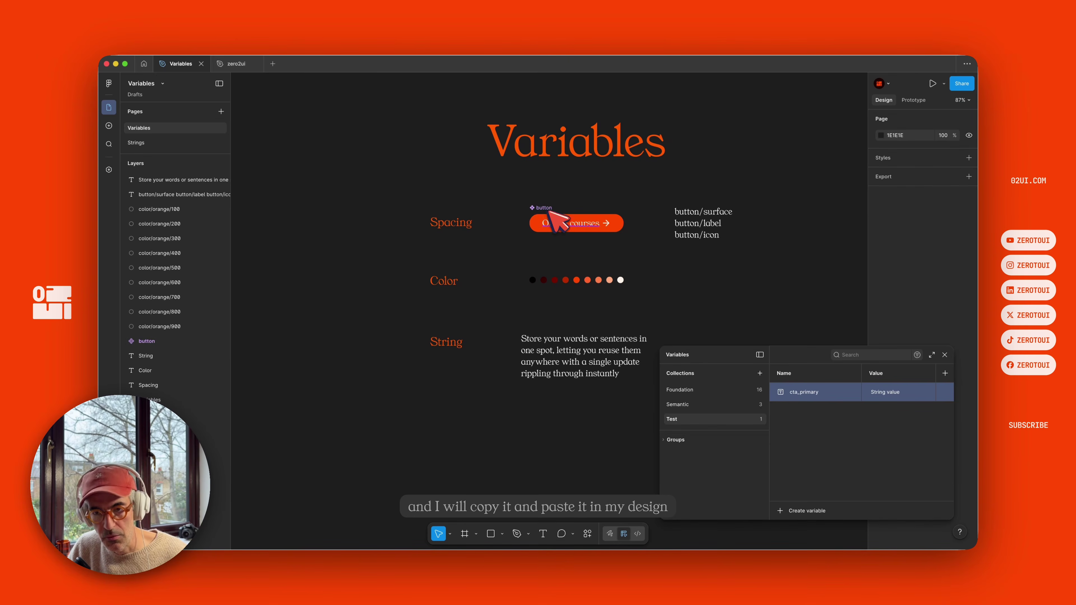
pyautogui.press('super+c')
pyautogui.click(139, 143)
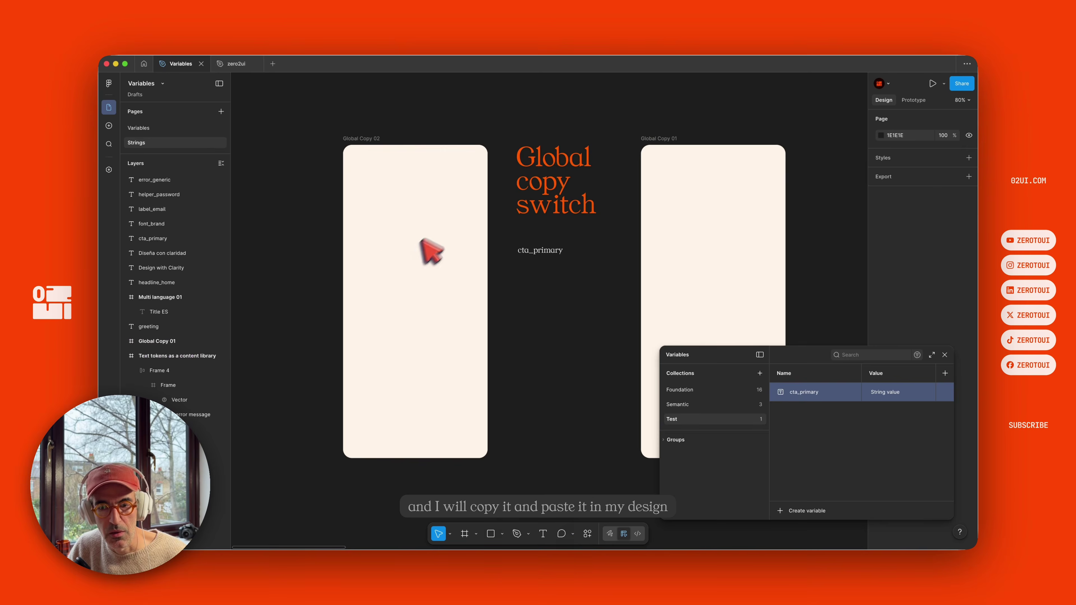
pyautogui.click(428, 250)
pyautogui.press('super+v')
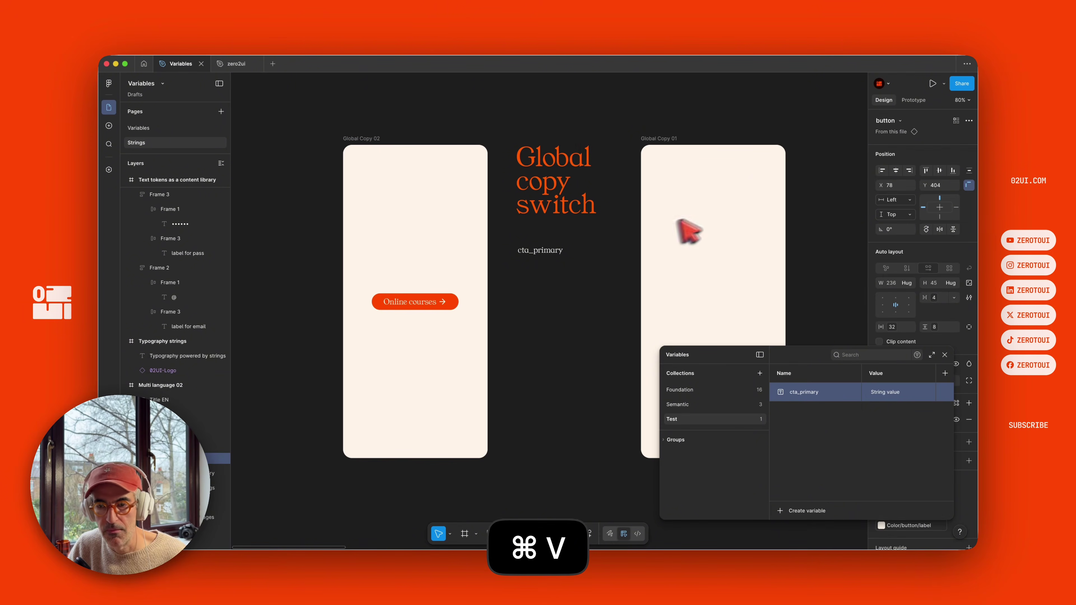
pyautogui.click(707, 220)
pyautogui.press('super+v')
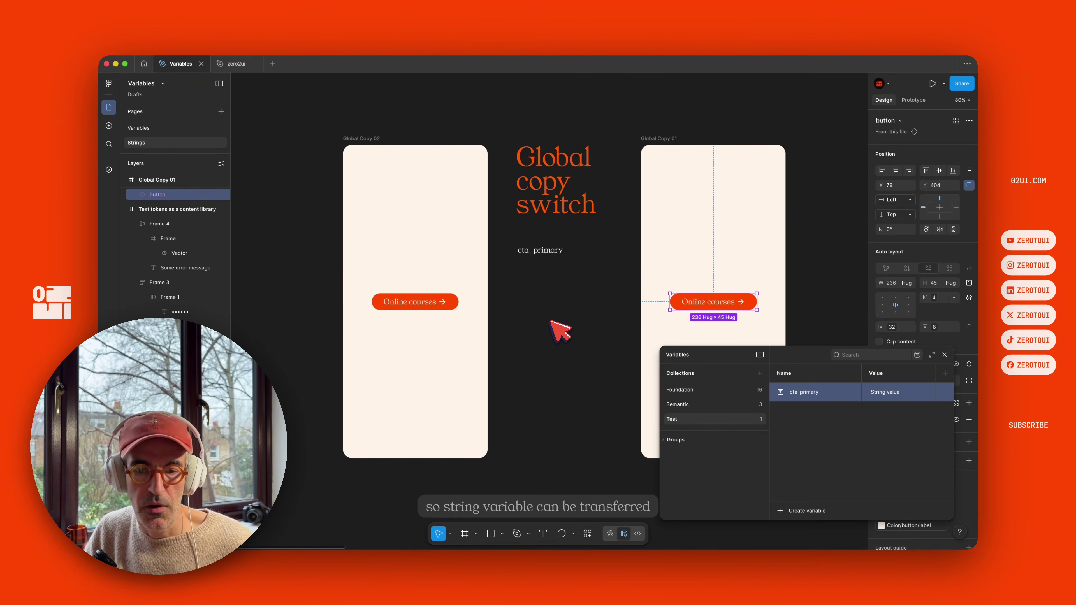
# - Bind the label text of both Online courses buttons to the cta_primary string variable
pyautogui.doubleClick(424, 304)
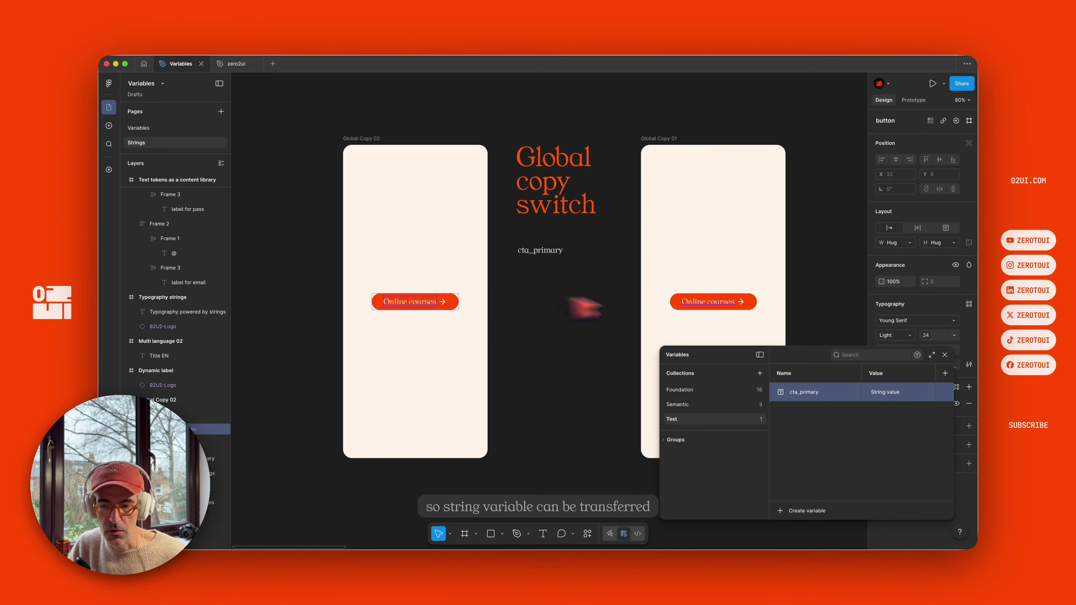
pyautogui.doubleClick(704, 302)
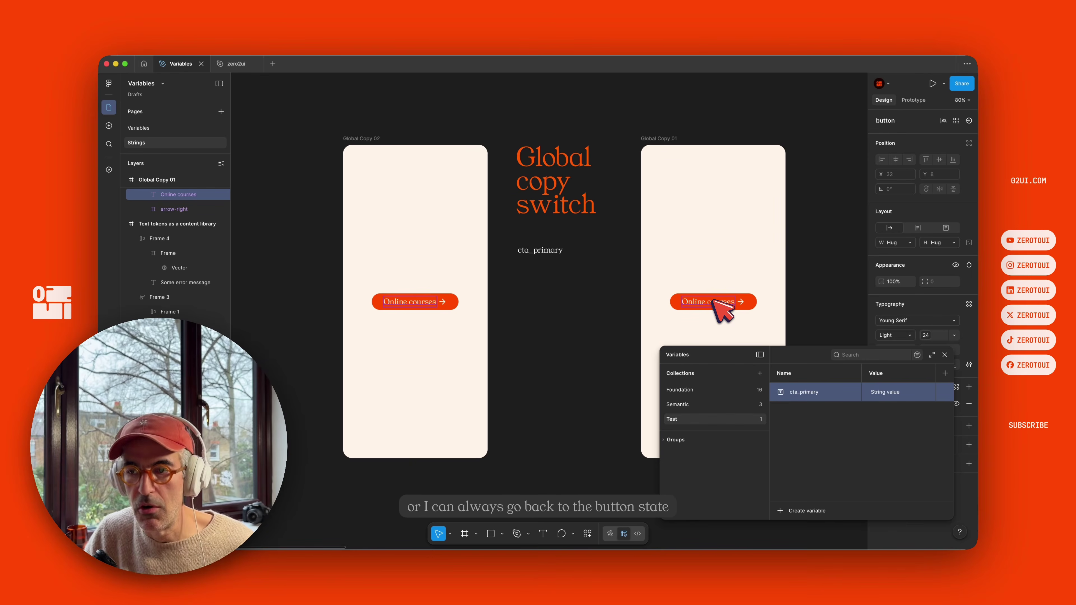
pyautogui.click(970, 121)
pyautogui.scroll(-5, 913, 263)
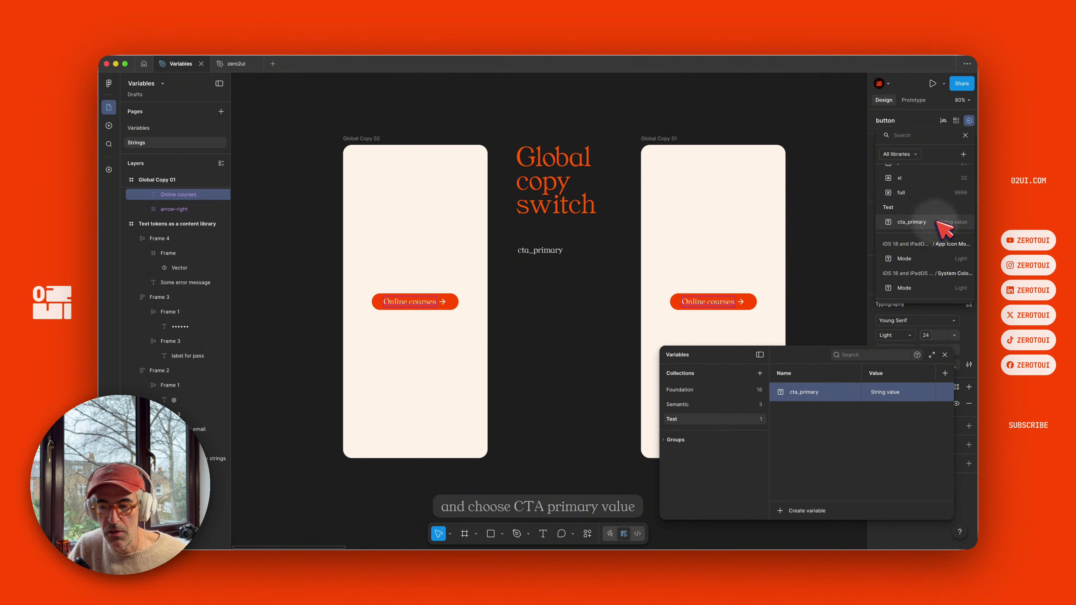
pyautogui.click(936, 222)
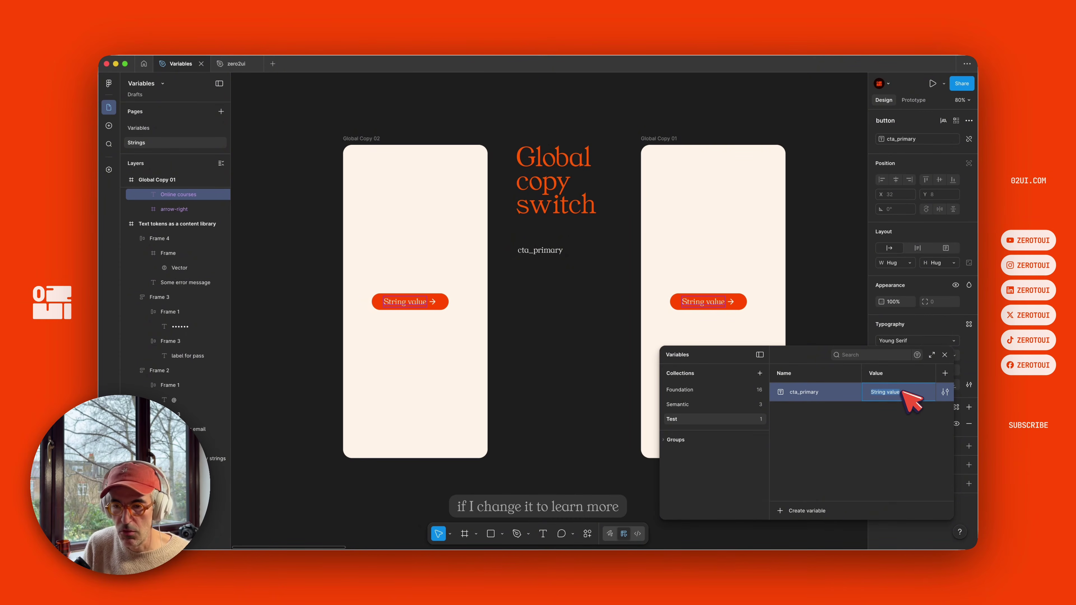
# - Set the value of the cta_primary variable to "Learn more"
pyautogui.write('Learn mor')
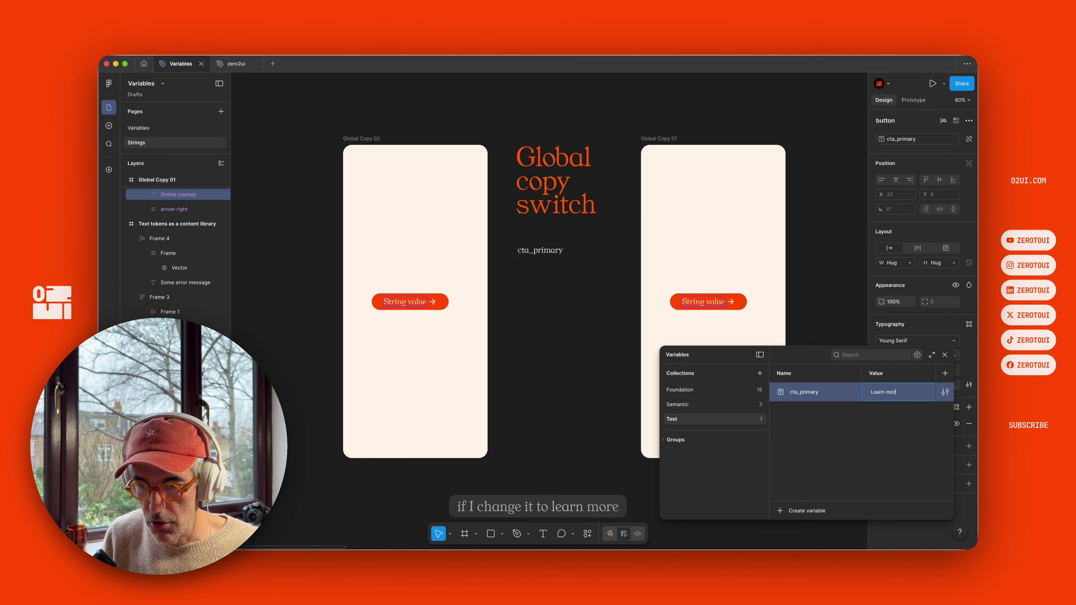
pyautogui.write('e')
pyautogui.click(745, 247)
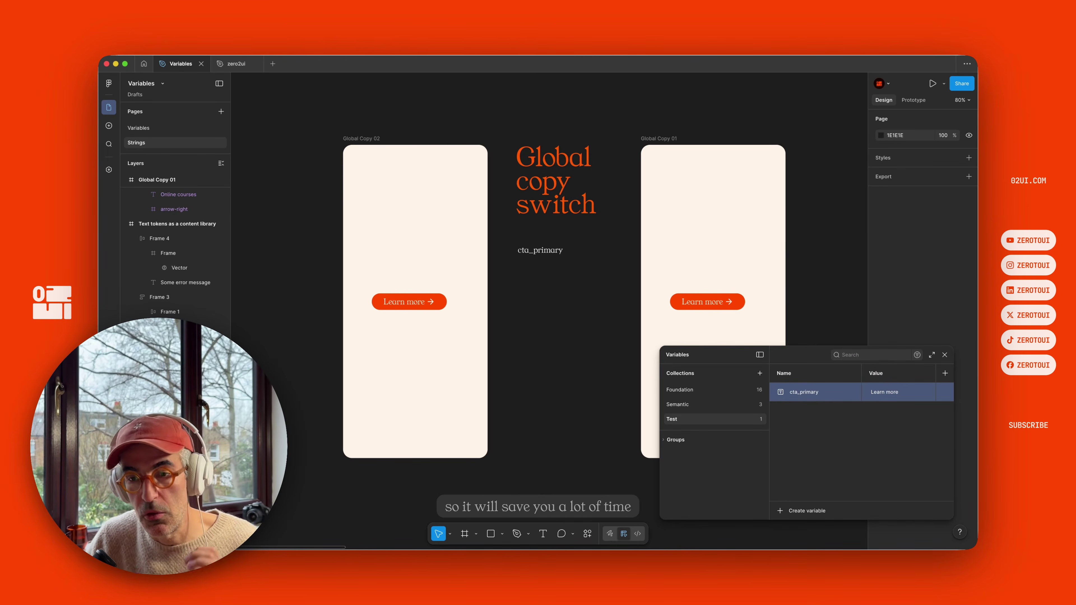
pyautogui.click(818, 262)
# - Copy the headline_home text located between the two Multi language frames
pyautogui.hscroll(10, 833, 255)
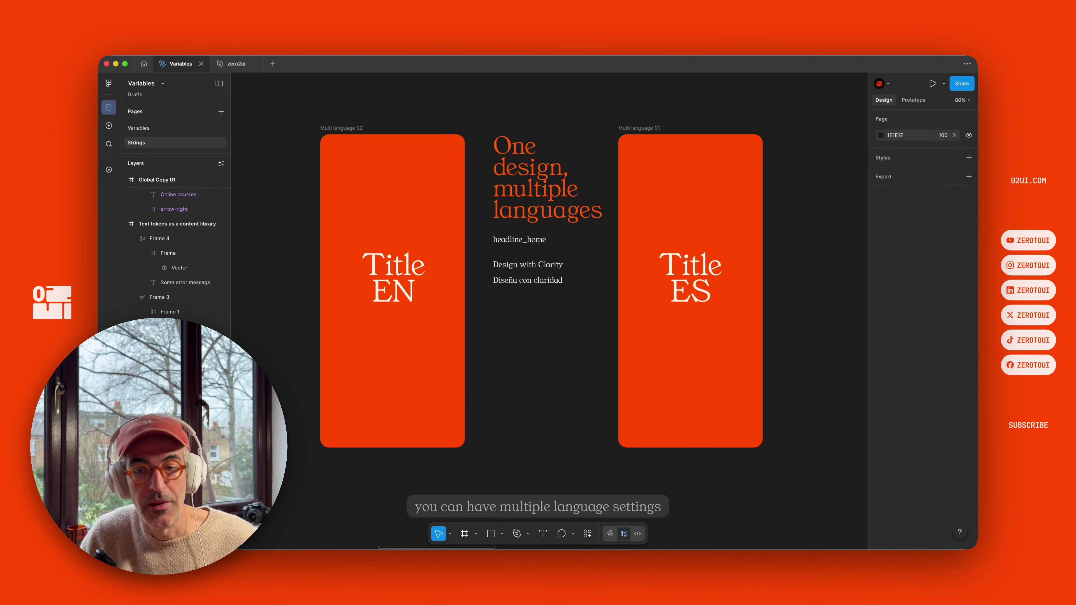
pyautogui.click(519, 239)
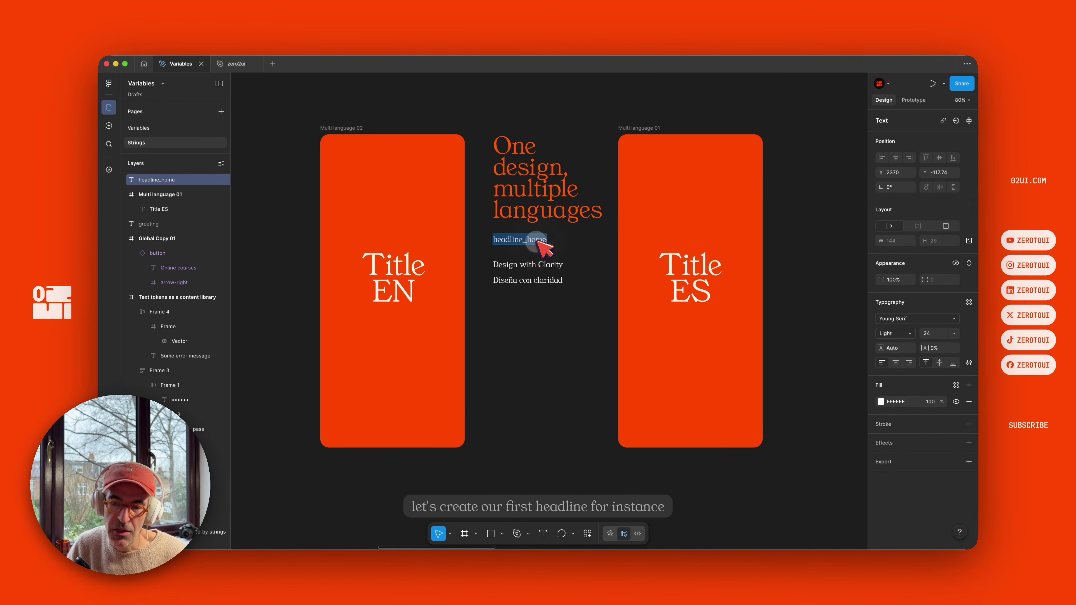
pyautogui.press('super+c')
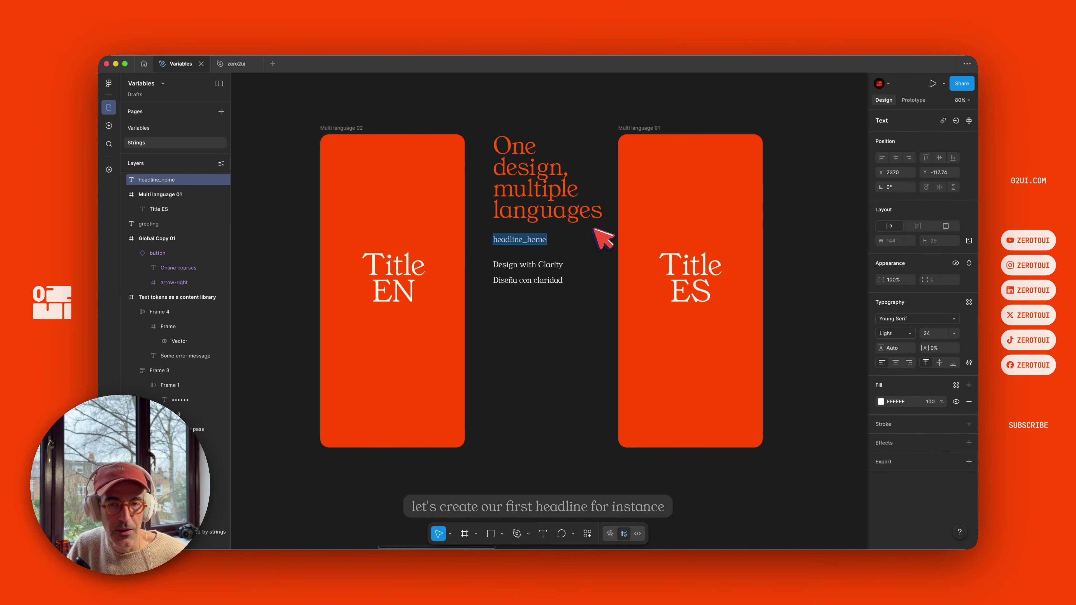
pyautogui.press('Escape')
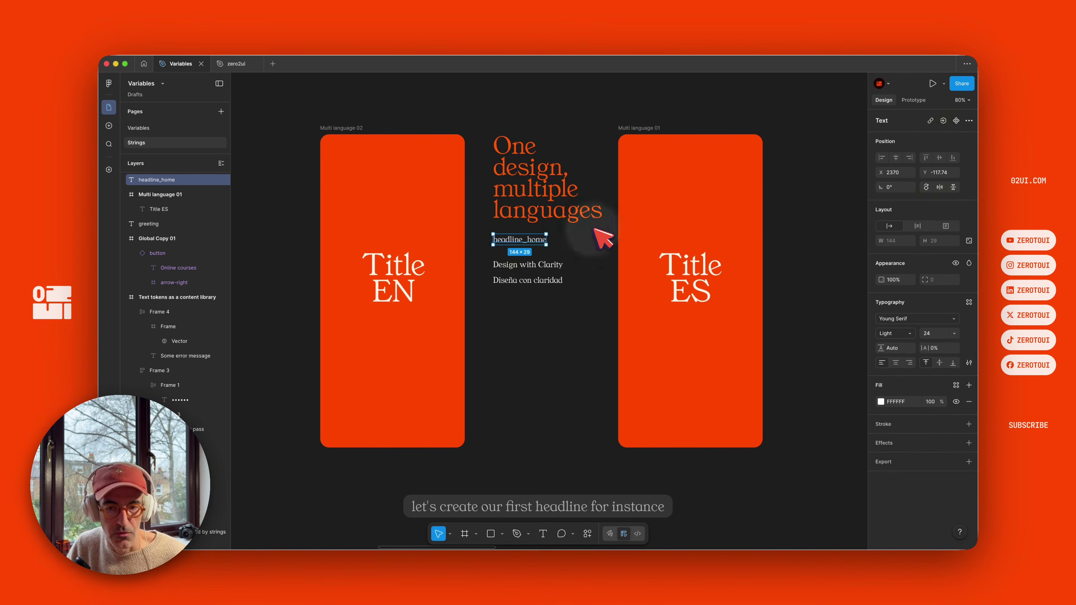
# - Create a new variable collection named Language
pyautogui.click(108, 168)
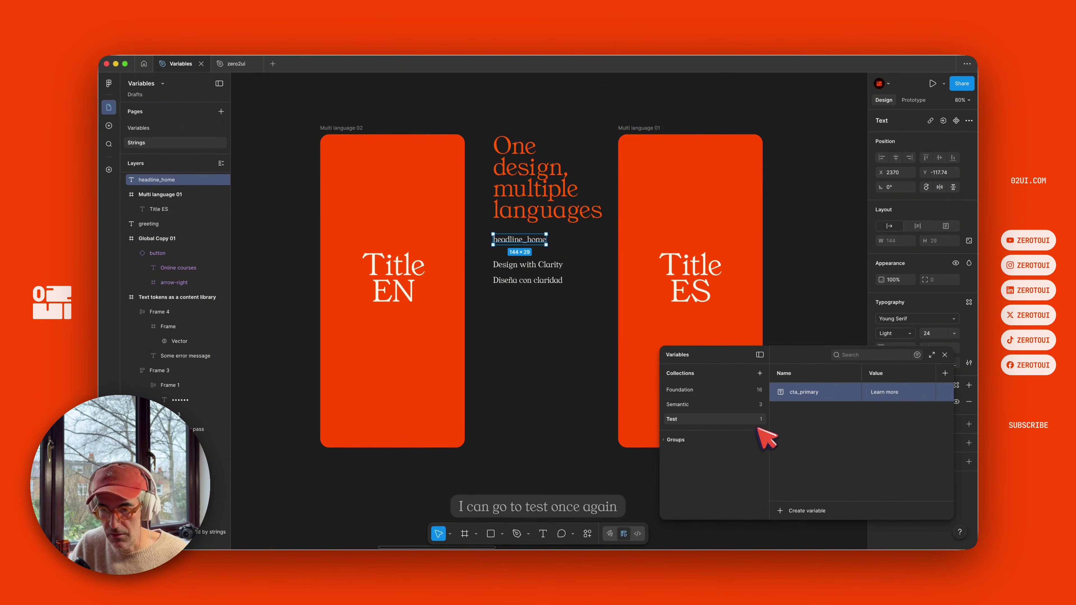
pyautogui.click(760, 373)
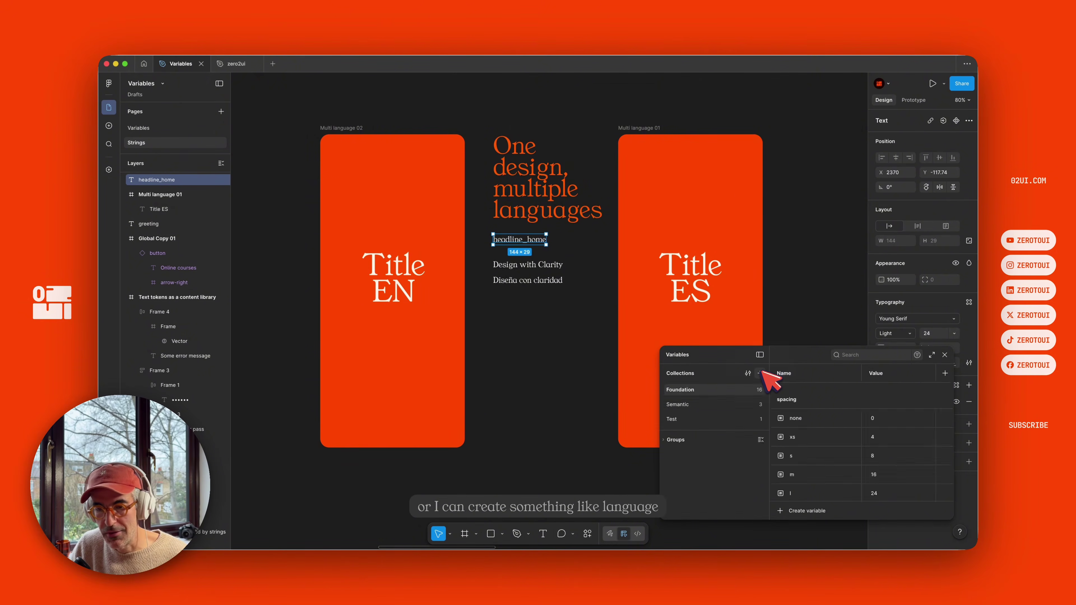
pyautogui.write('Langu')
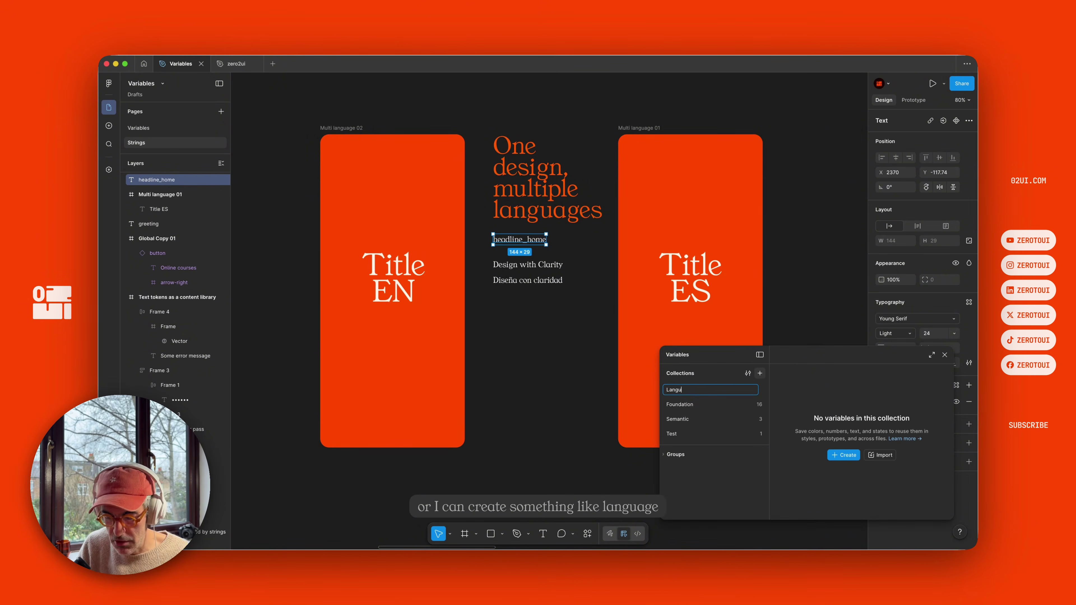
pyautogui.write('age')
pyautogui.press('Return')
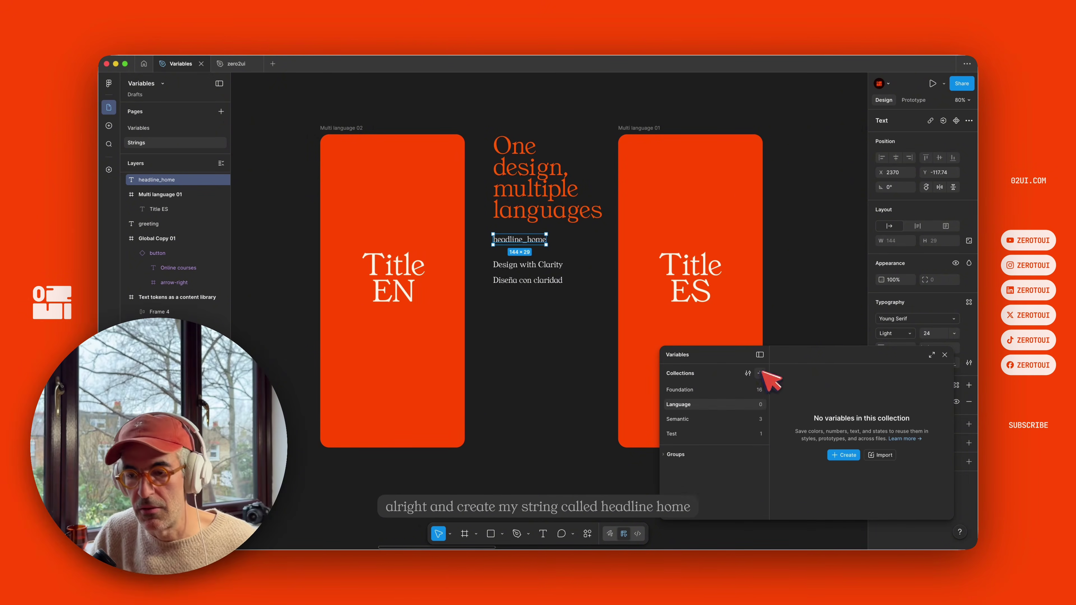
# - Create a string variable in the Language collection, using the copied headline_home as its name
pyautogui.click(846, 455)
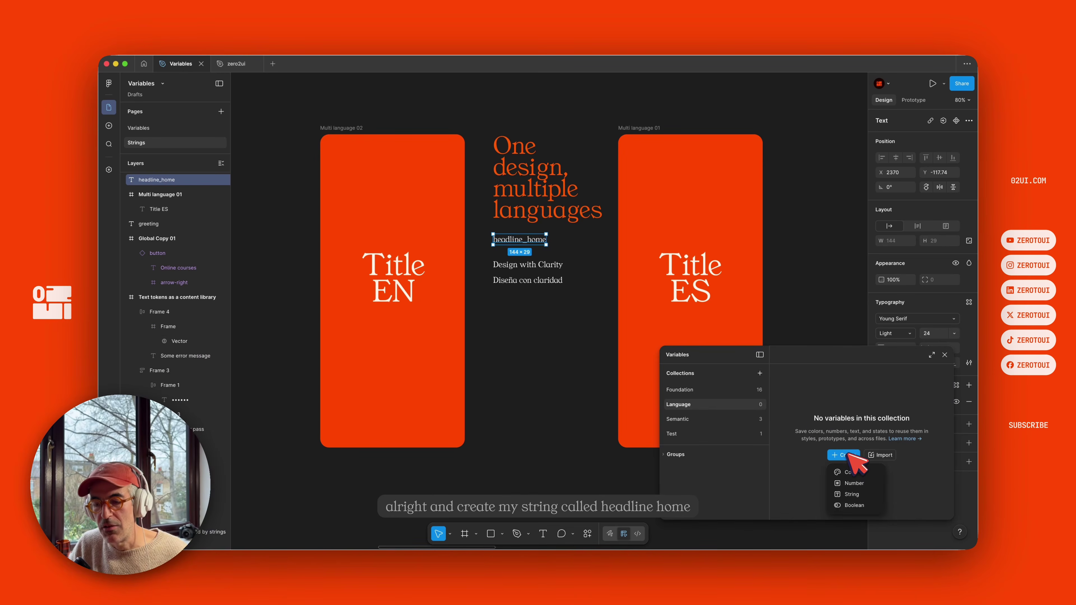
pyautogui.click(853, 495)
pyautogui.press('super+v')
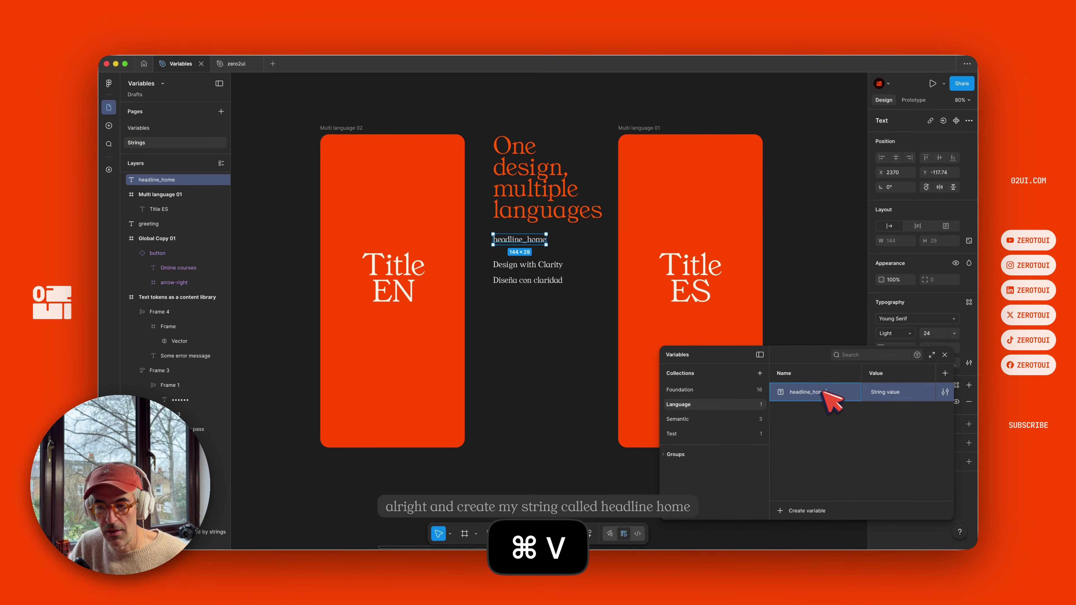
# - Set the value of the headline_home variable to "Design with clarity"
pyautogui.click(889, 393)
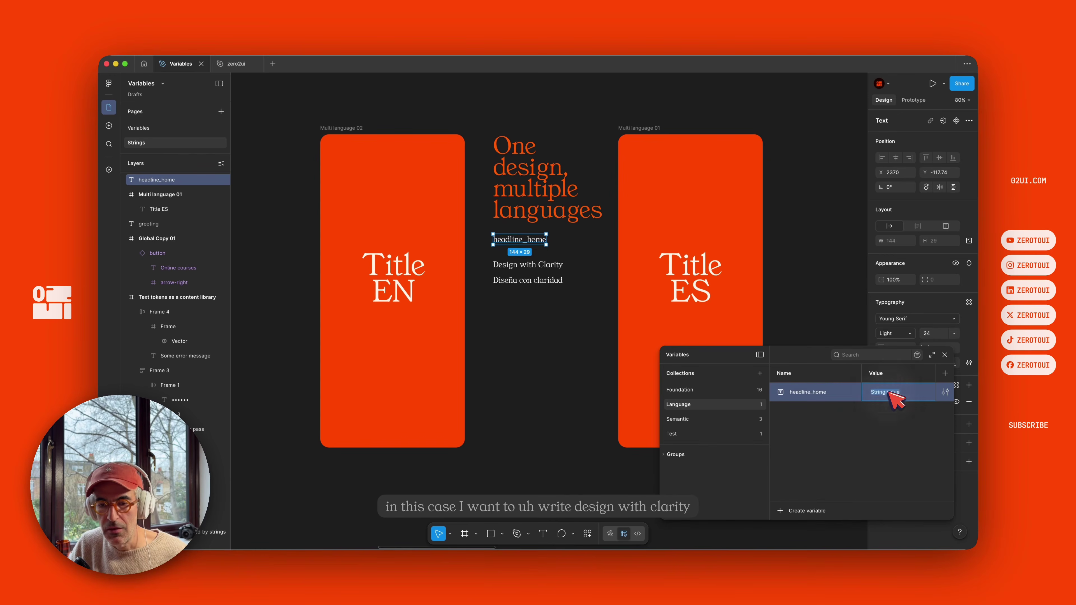
pyautogui.click(547, 264)
pyautogui.press('super+c')
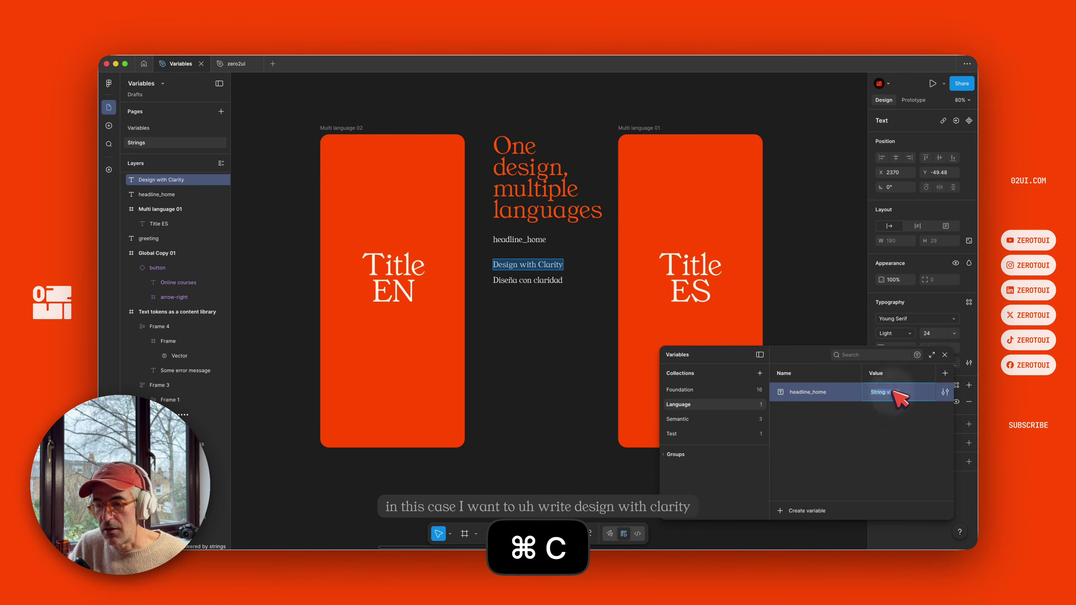
pyautogui.press('super+v')
pyautogui.press('BackSpace')
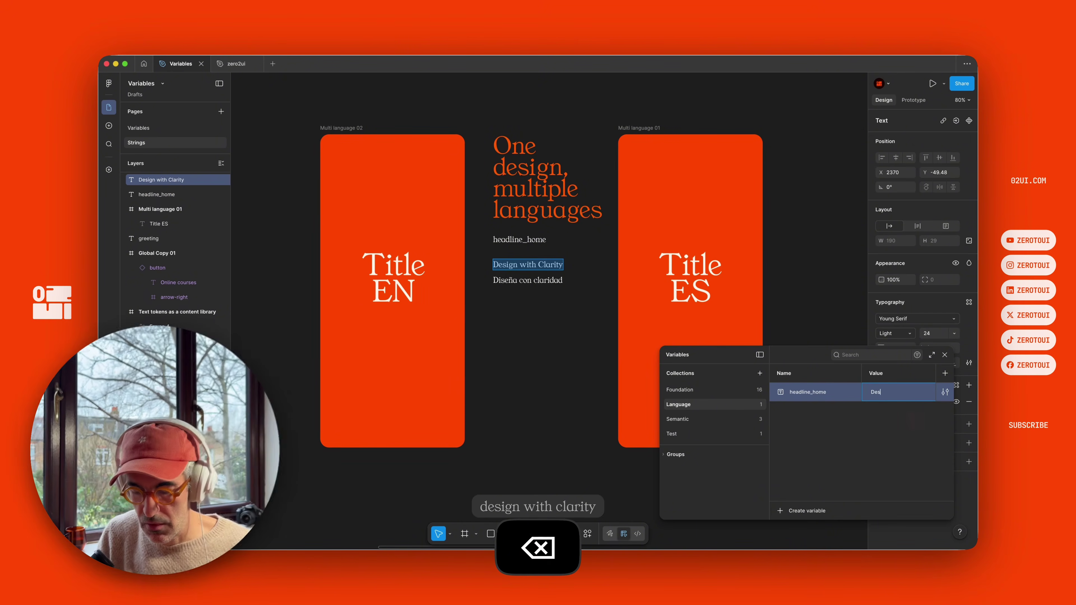
pyautogui.write('Design with clarity')
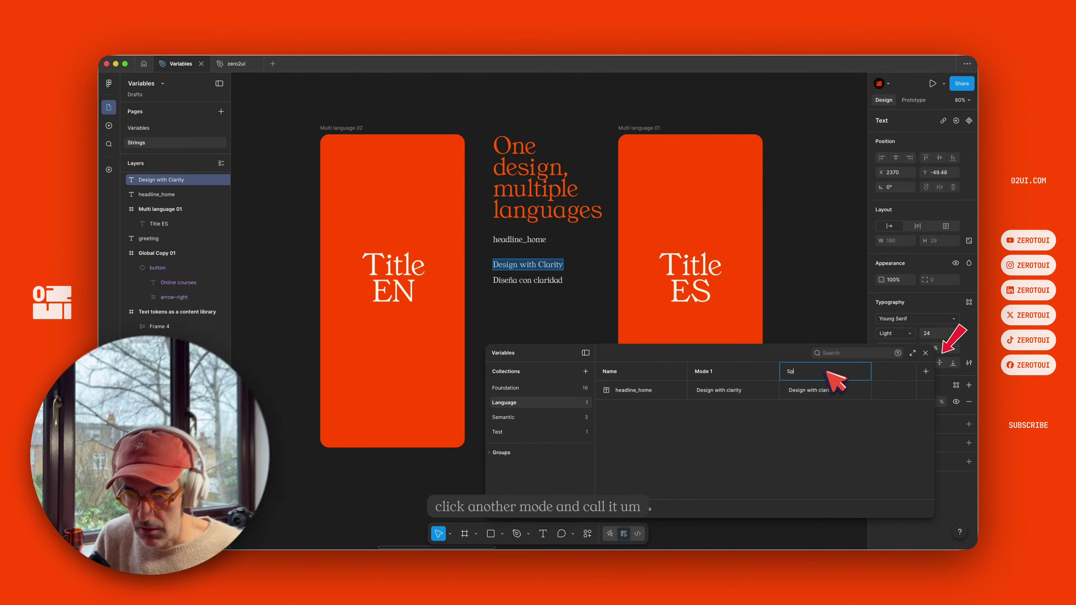
# - Add a second mode named Espanol to the Language collection and rename Mode 1 as English
pyautogui.press('BackSpace')
pyautogui.write('Espanol')
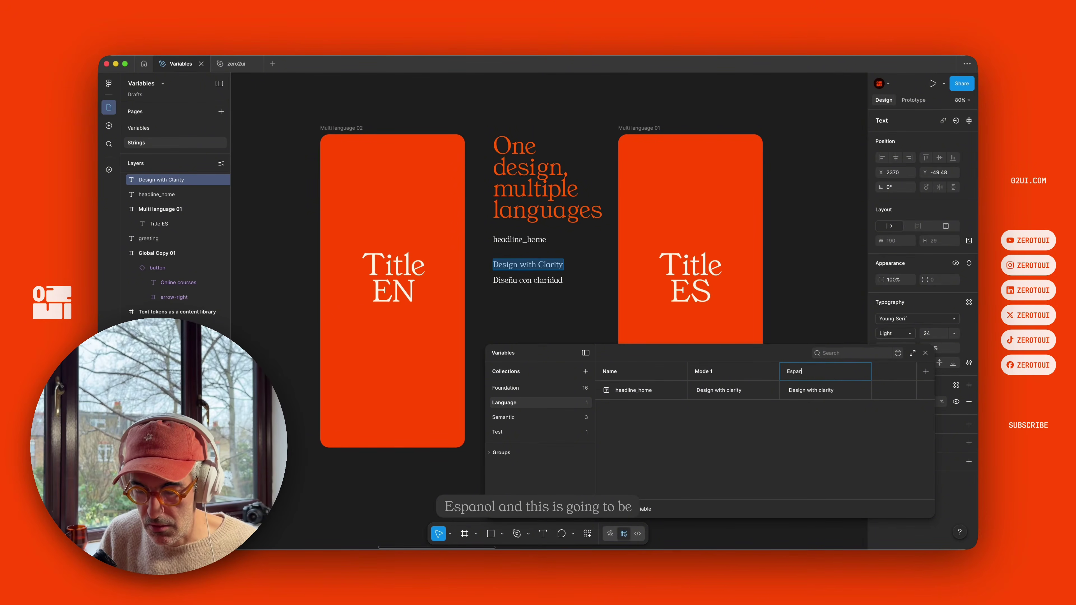
pyautogui.click(709, 372)
pyautogui.doubleClick(716, 371)
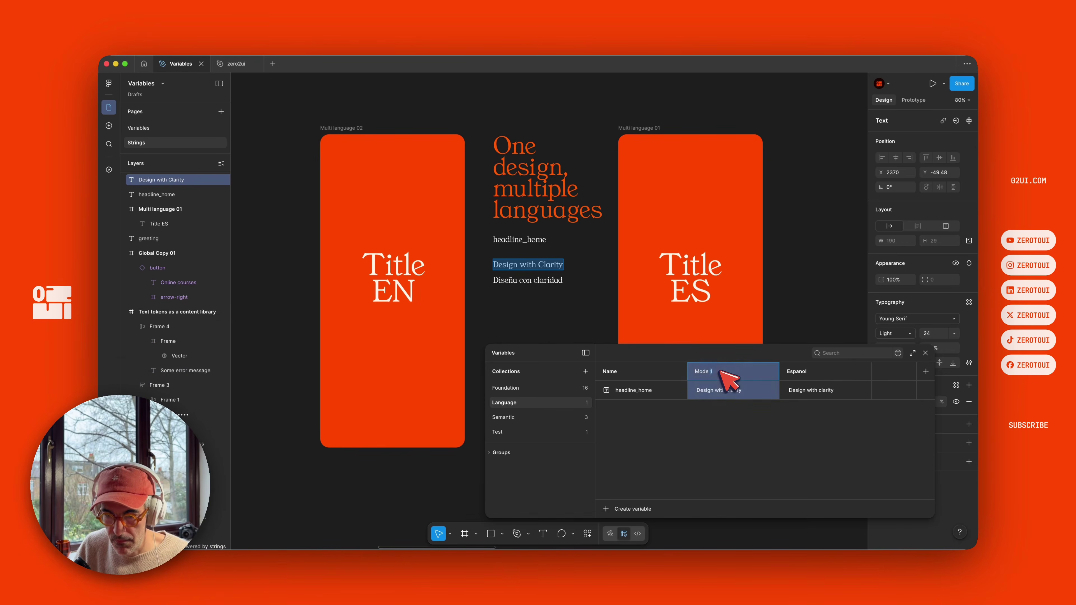
pyautogui.press('super+a')
pyautogui.write('English')
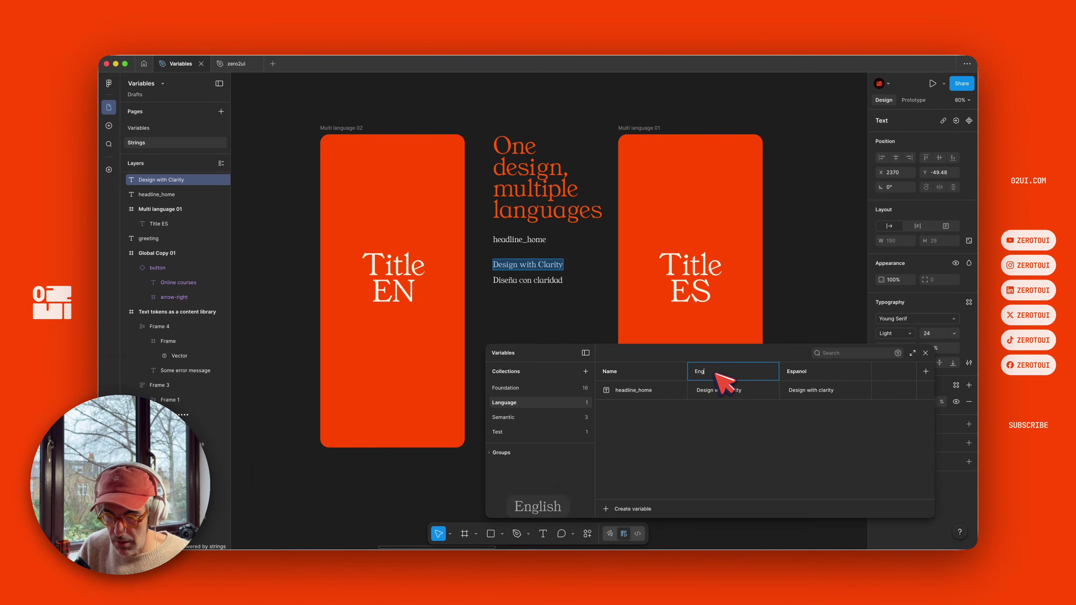
pyautogui.press('BackSpace')
pyautogui.press('BackSpace')
pyautogui.press('BackSpace')
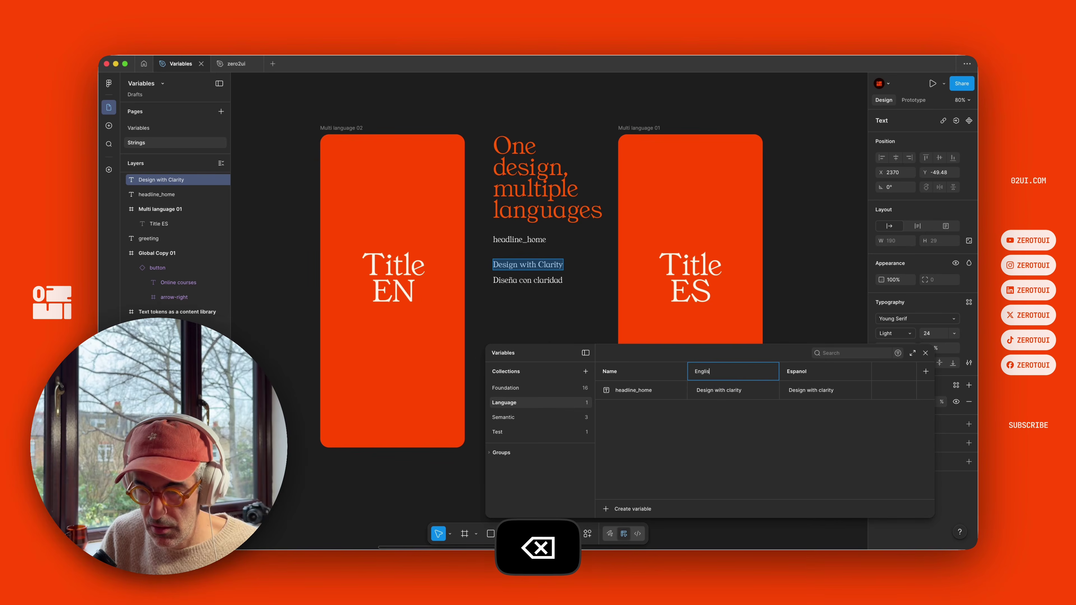
pyautogui.write('h')
# - Correct the spelling of the second mode's name to Español
pyautogui.doubleClick(801, 371)
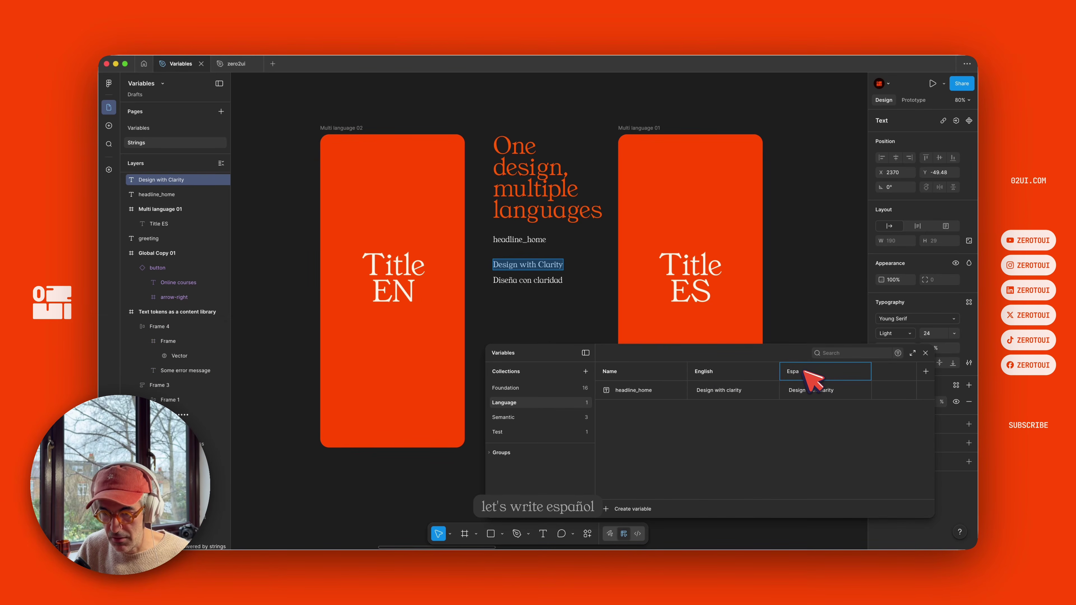
pyautogui.write('Espa')
pyautogui.hotkey('alt', 'n')
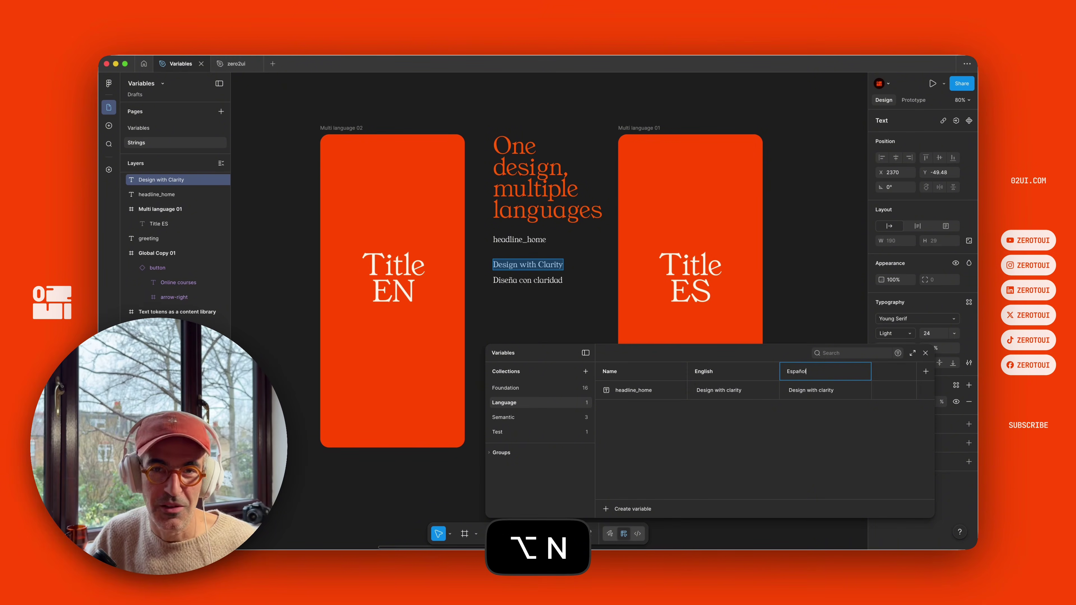
pyautogui.press('Return')
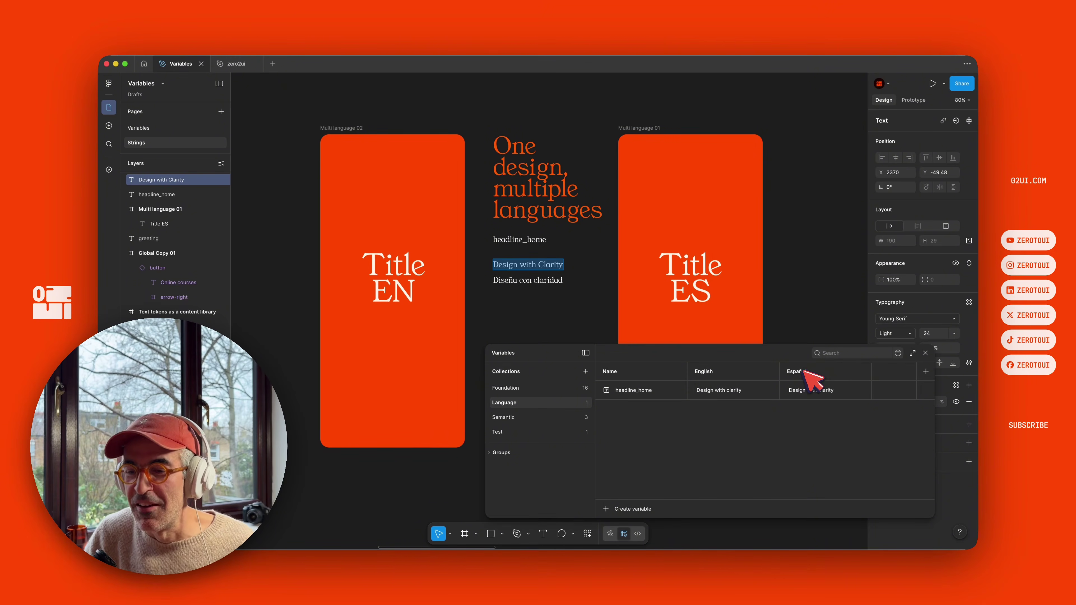
# - Set the Español value of the headline_home variable to "Diseña con claridad"
pyautogui.click(528, 280)
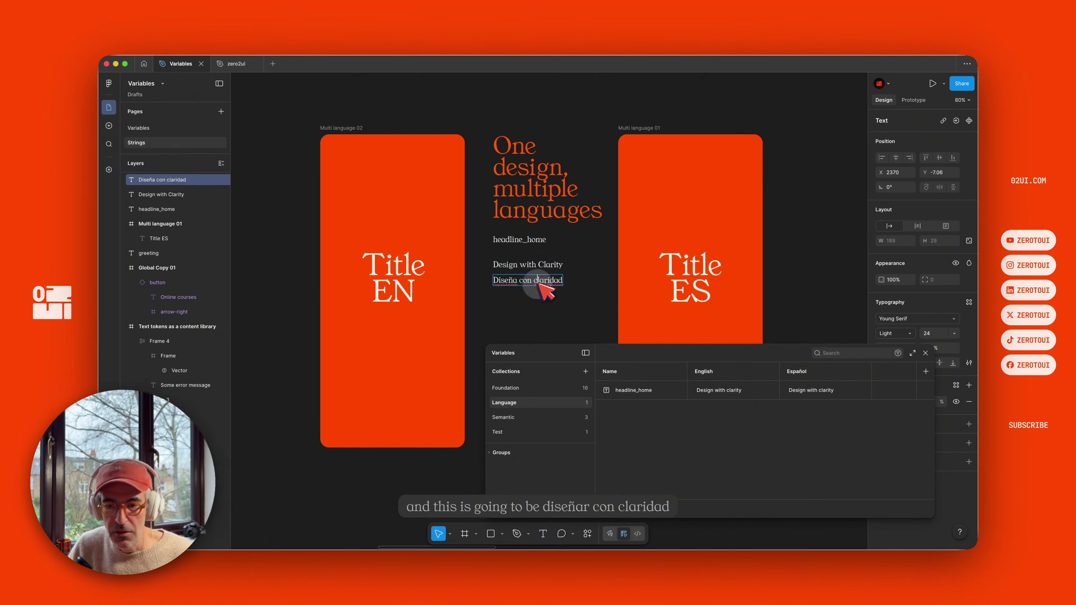
pyautogui.press('super+c')
pyautogui.click(811, 389)
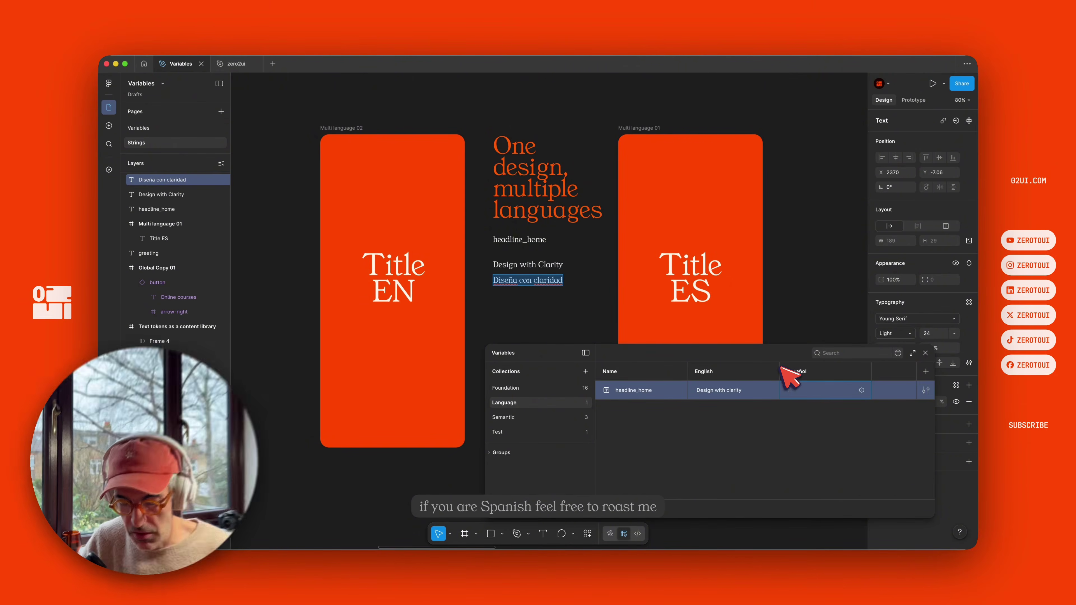
pyautogui.write('Dise')
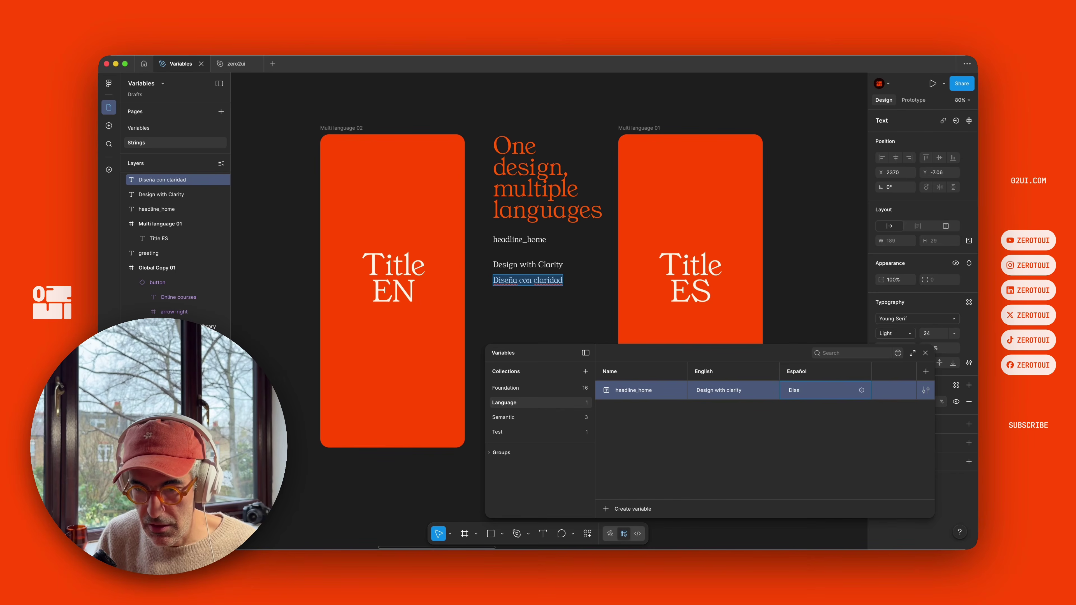
pyautogui.write('ña ')
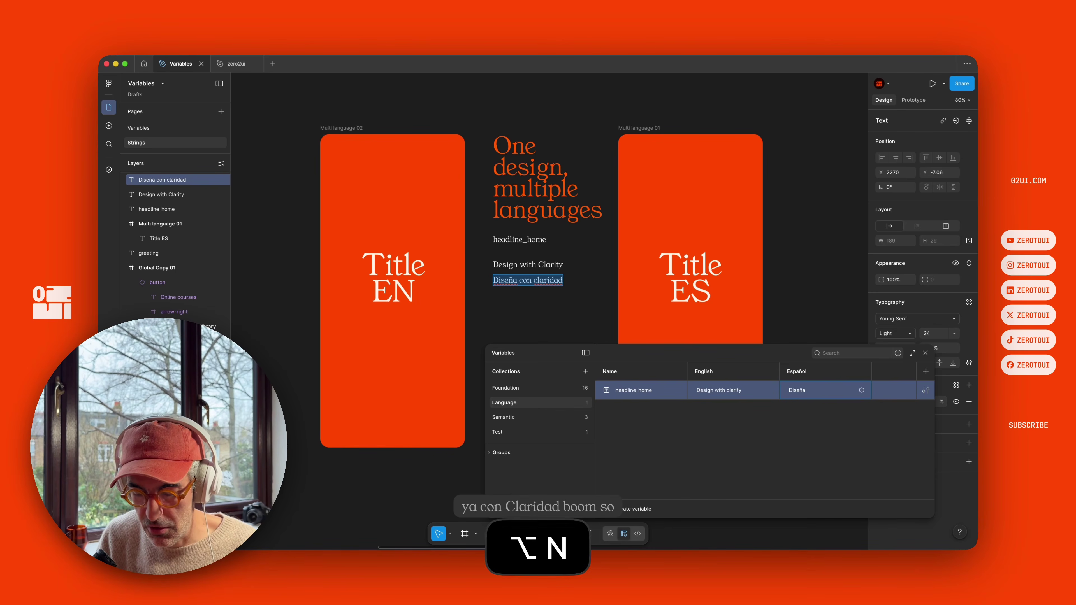
pyautogui.write('con claridad')
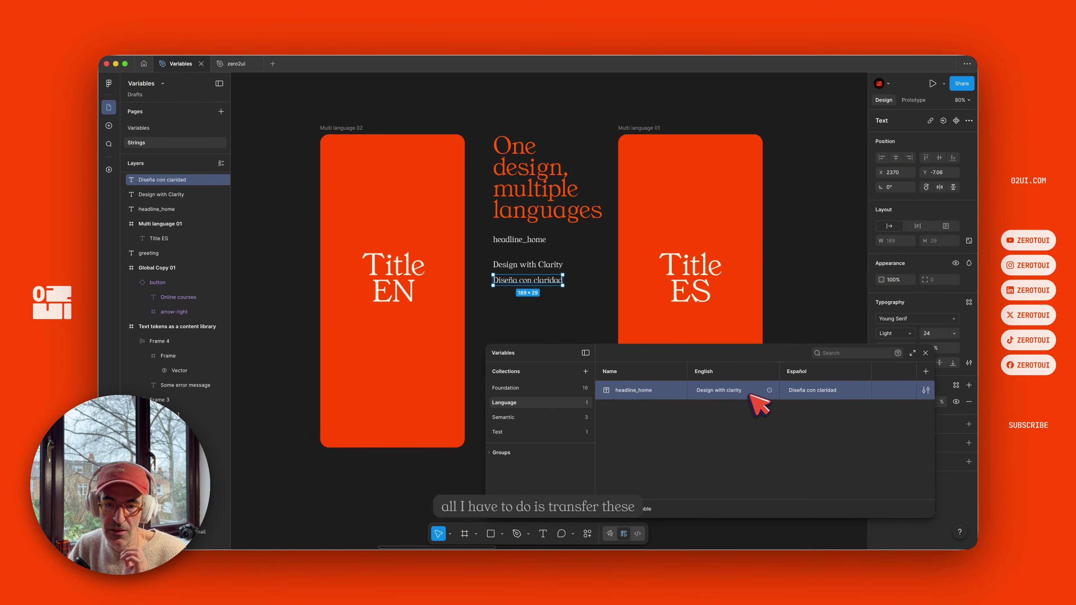
# - Bind the Title EN text in the Multi language 02 frame to the headline_home variable
pyautogui.click(408, 275)
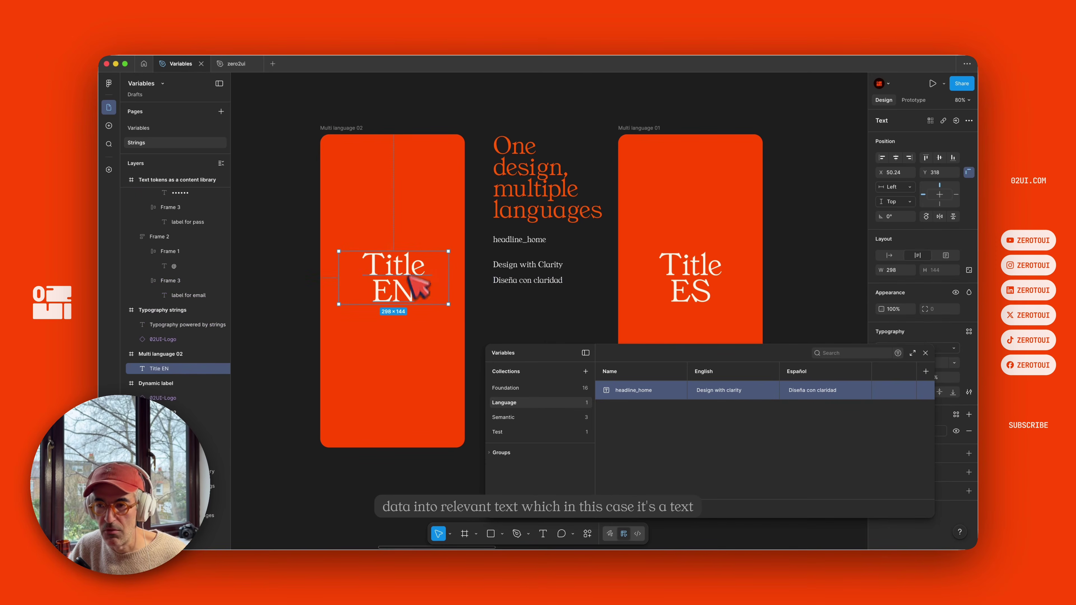
pyautogui.click(957, 121)
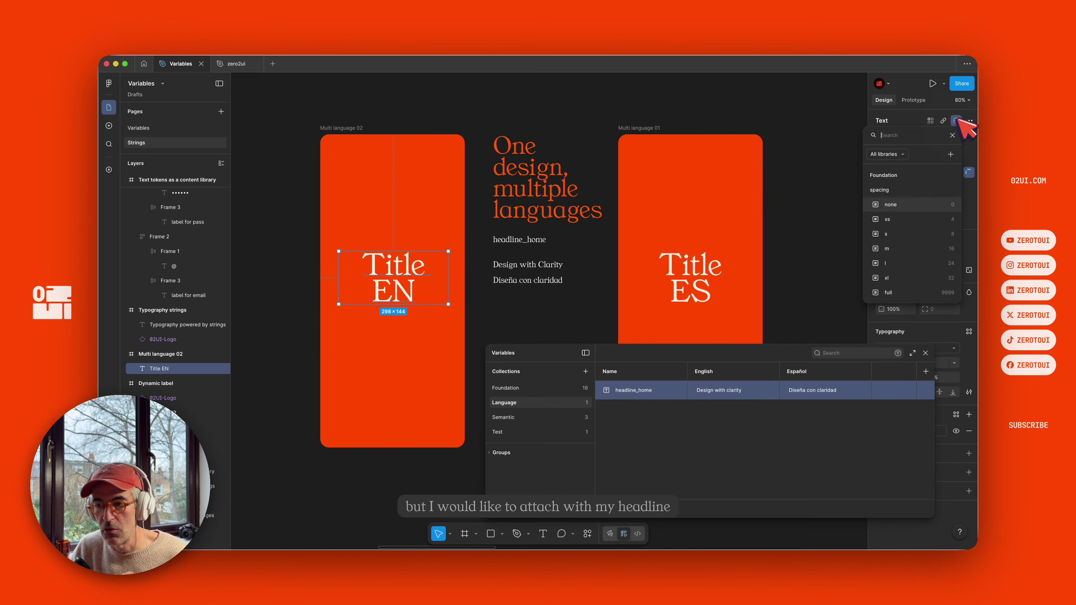
pyautogui.scroll(-5, 937, 248)
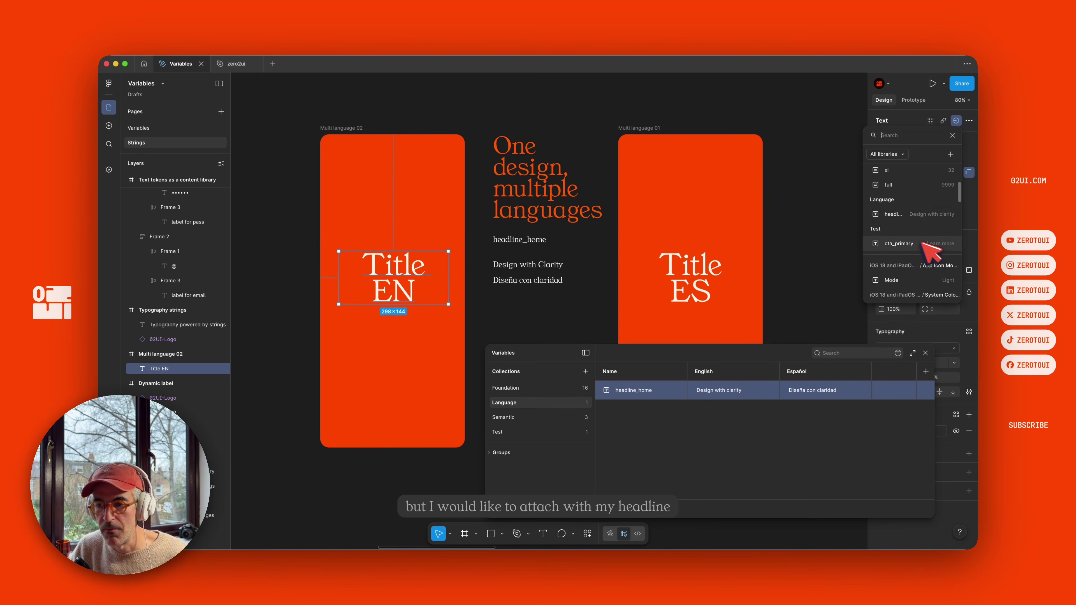
pyautogui.click(917, 214)
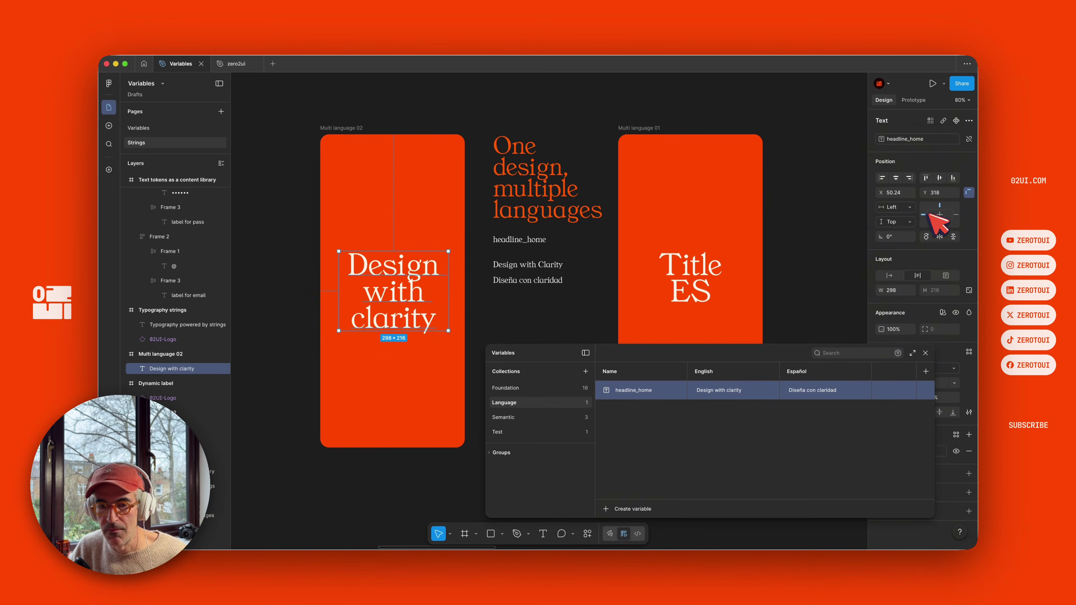
# - Bind the Title ES text in the Multi language 01 frame to the headline_home variable
pyautogui.click(705, 271)
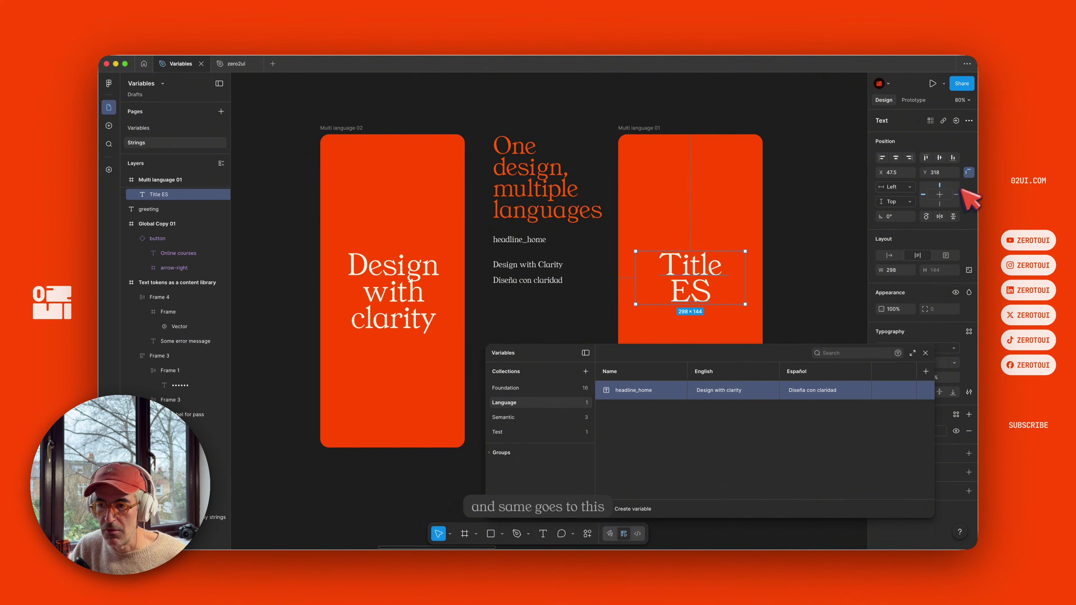
pyautogui.click(956, 121)
pyautogui.scroll(-5, 906, 229)
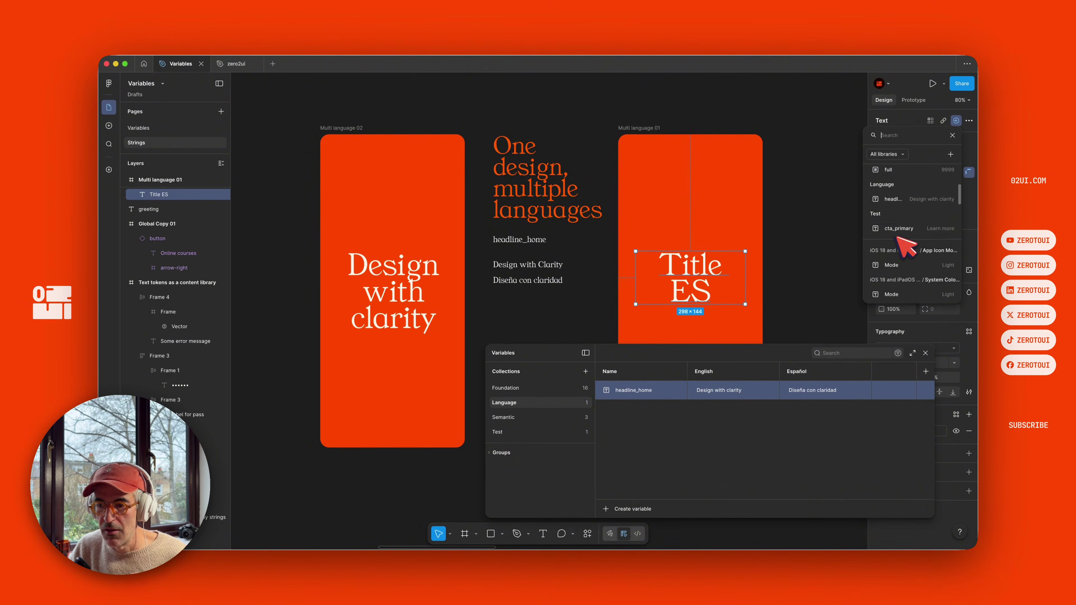
pyautogui.click(932, 200)
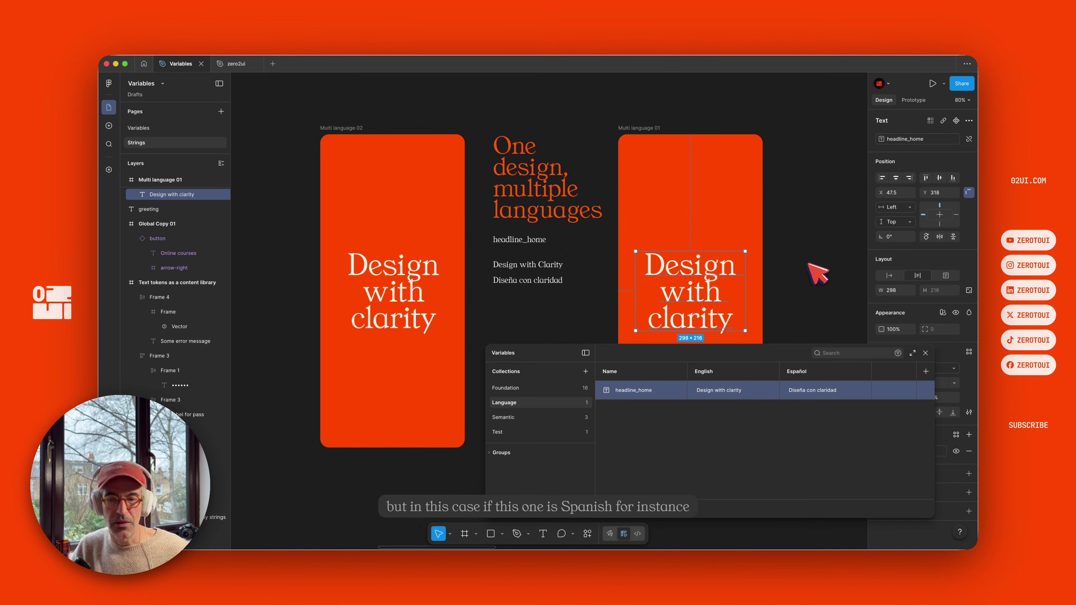
# - Rename the Multi language 01 frame as Multi language Spanish and close the variables window
pyautogui.hotkey('shift', 'Return')
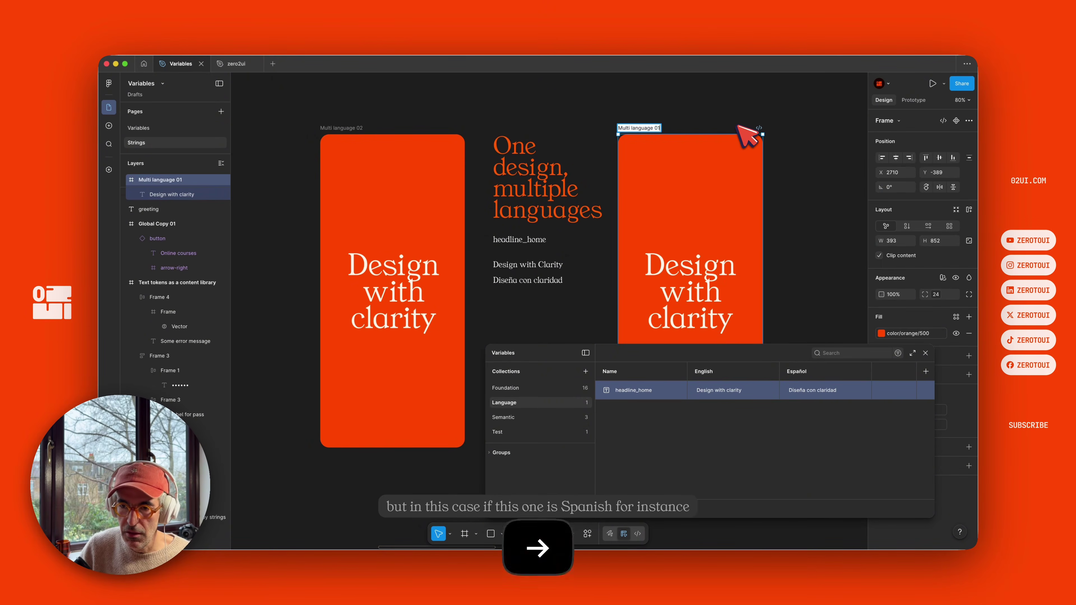
pyautogui.write('Spanish')
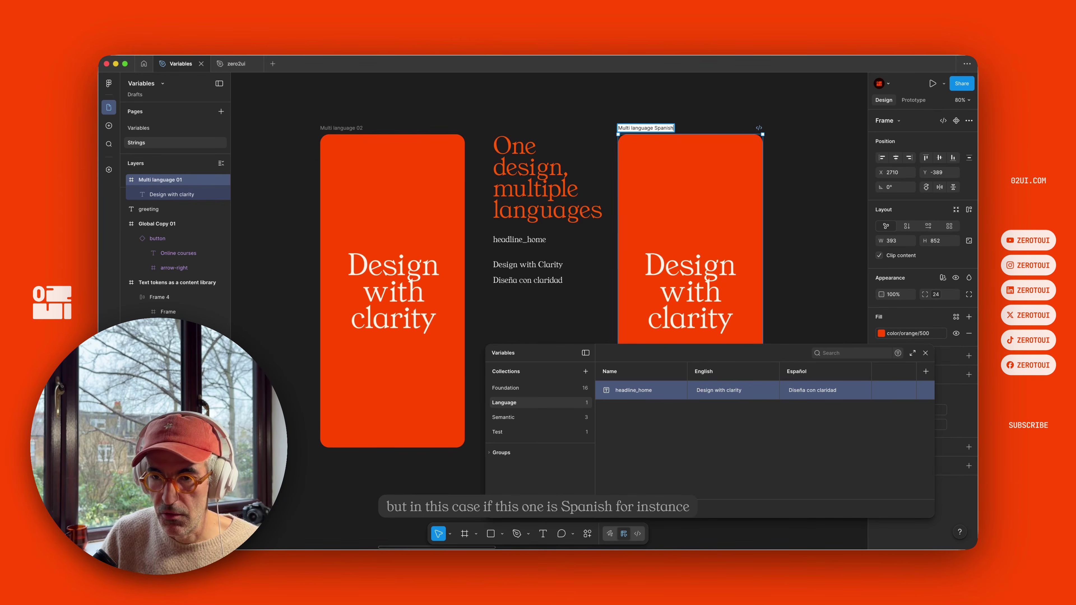
pyautogui.press('Return')
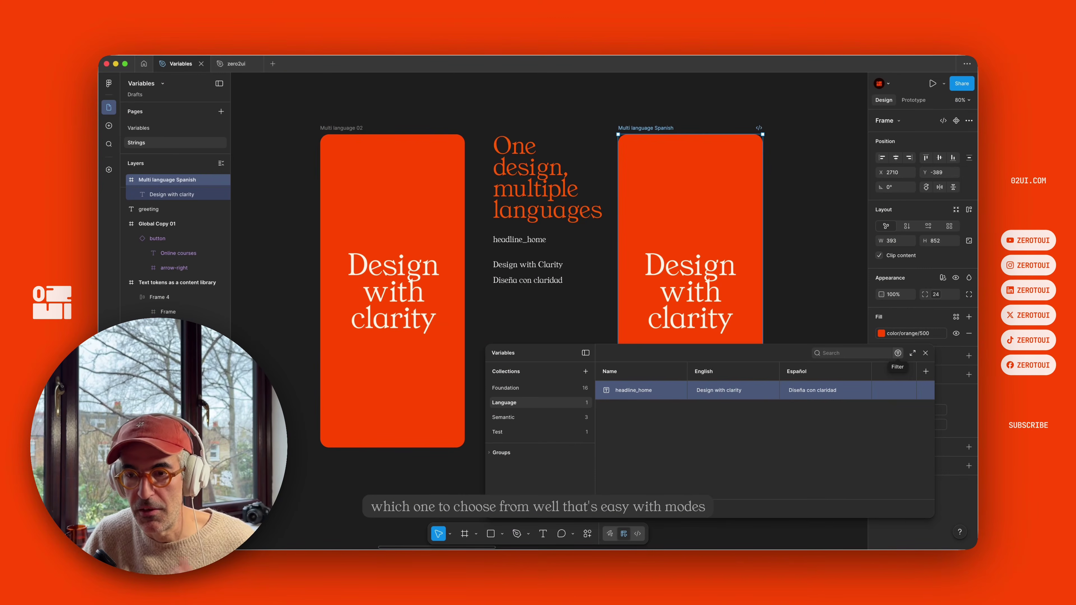
pyautogui.click(926, 353)
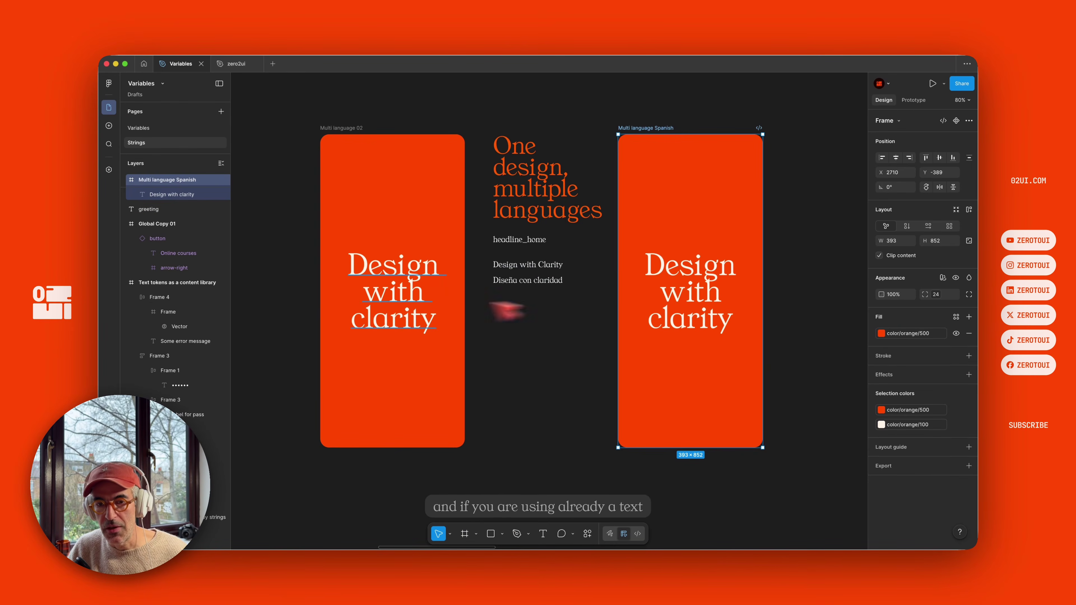
# - Compare a plain headline_home text copy placed in the Multi language Spanish frame with the variable-bound headline, and delete the copy
pyautogui.click(392, 312)
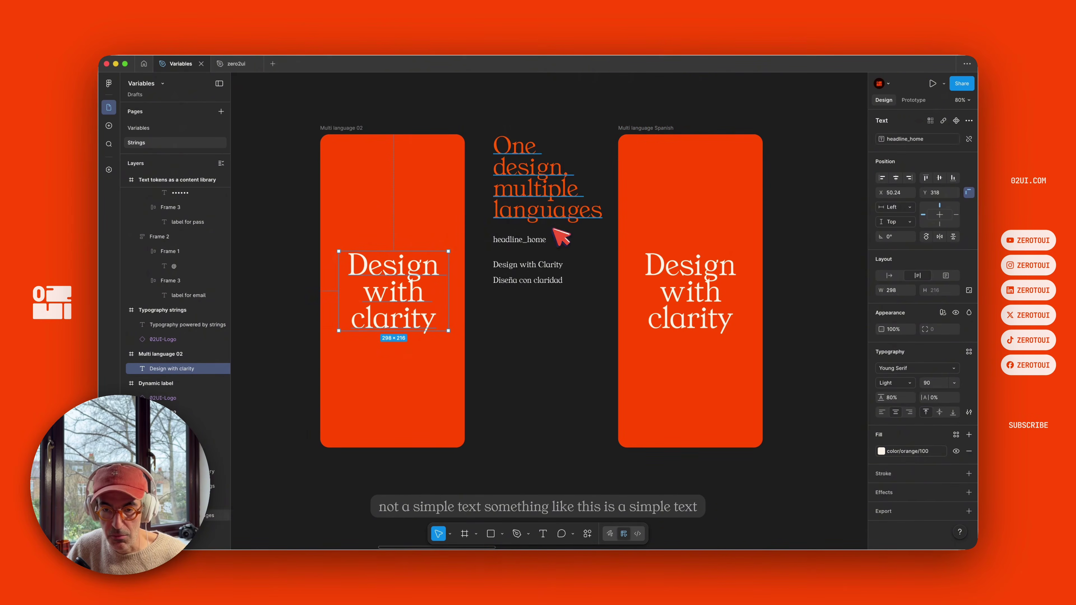
pyautogui.moveTo(534, 238); pyautogui.dragTo(710, 187)
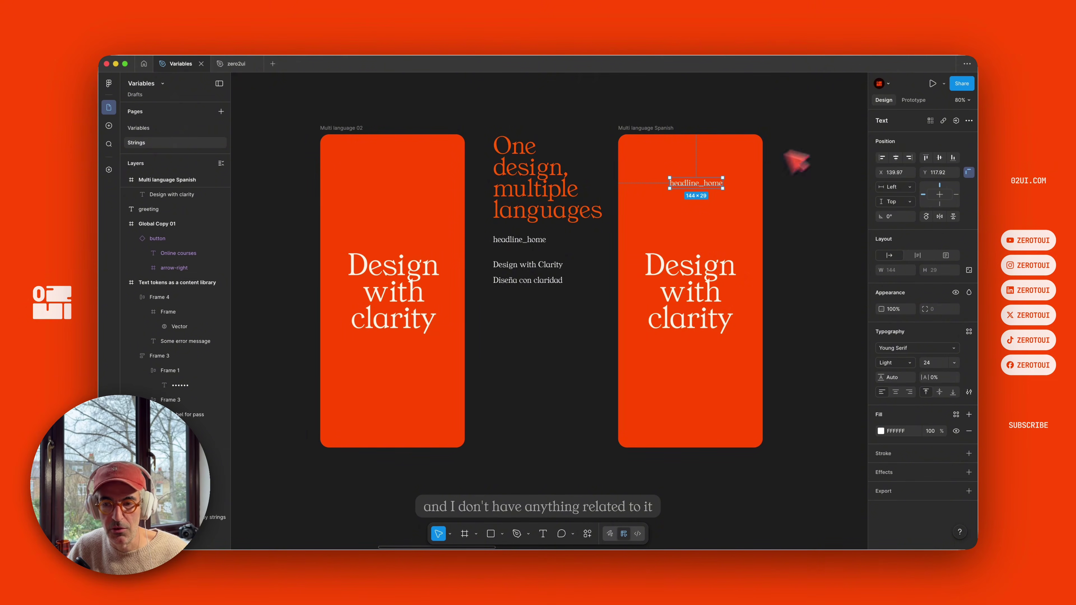
pyautogui.click(683, 295)
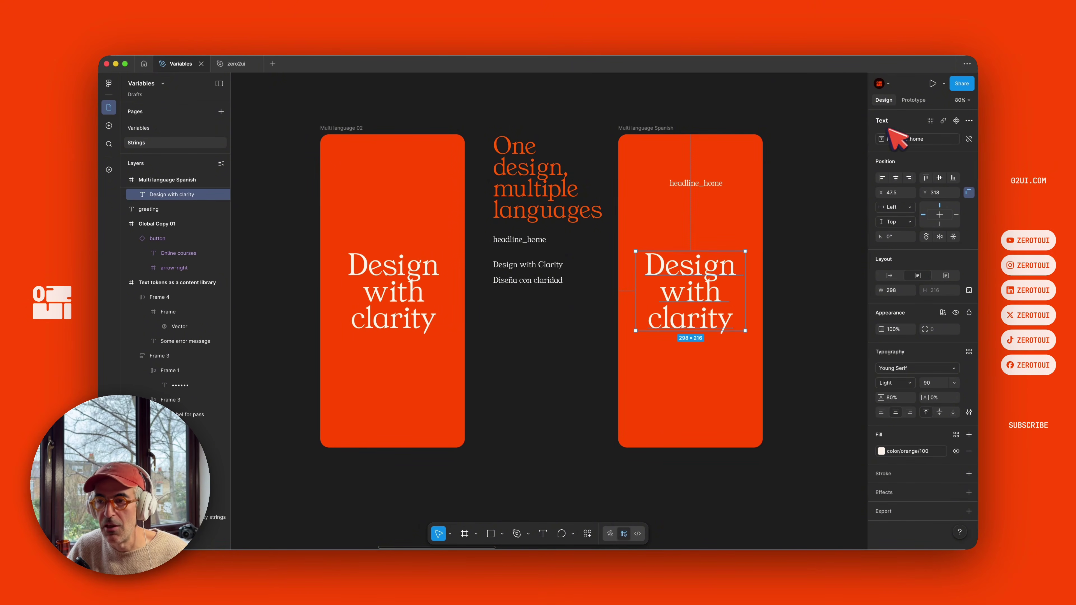
pyautogui.moveTo(917, 146)
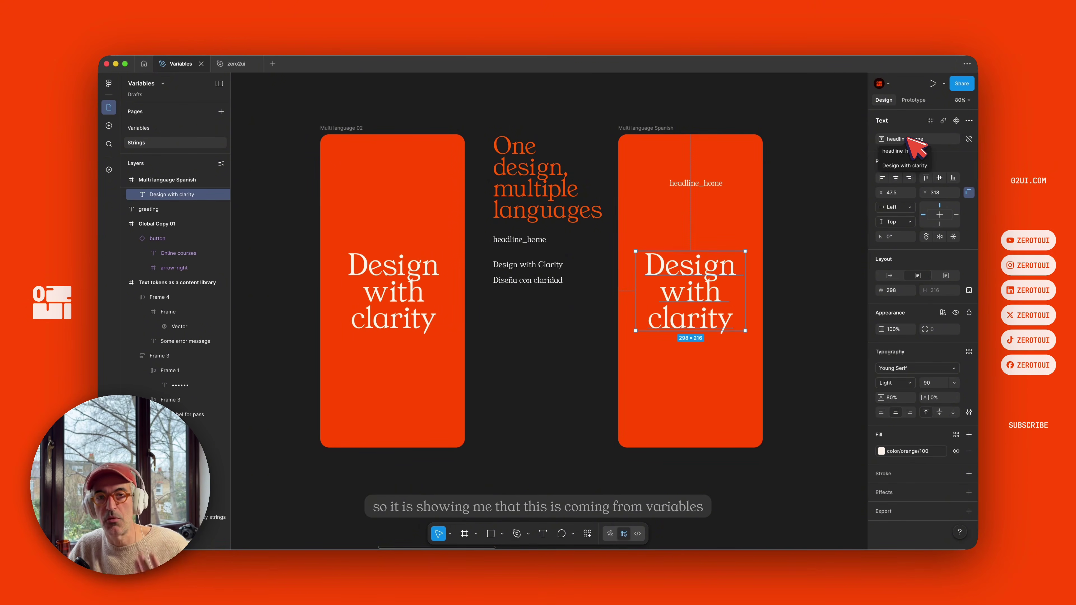
pyautogui.click(698, 186)
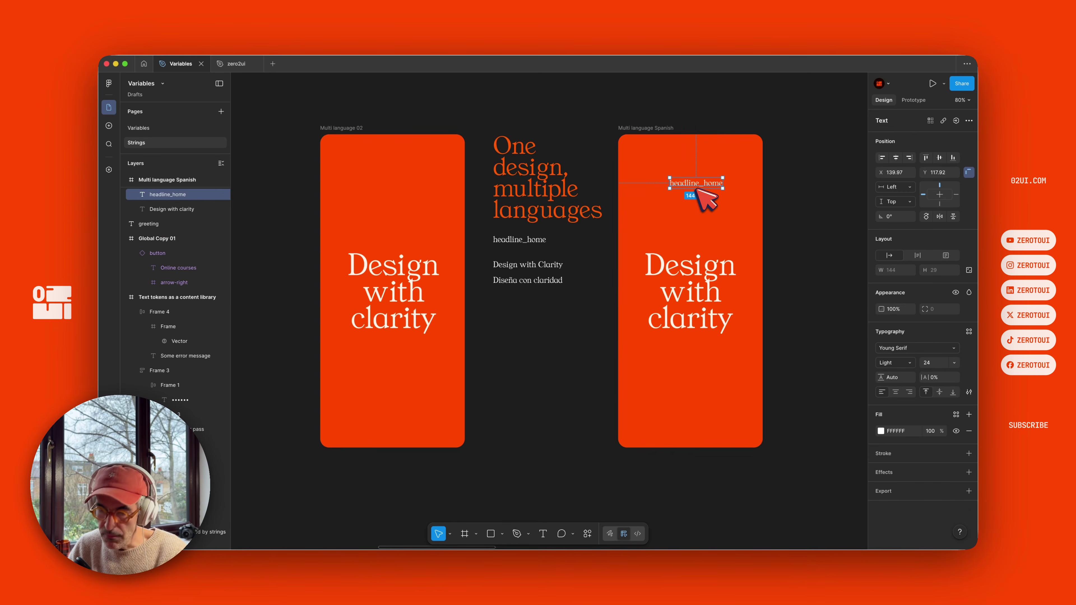
pyautogui.press('BackSpace')
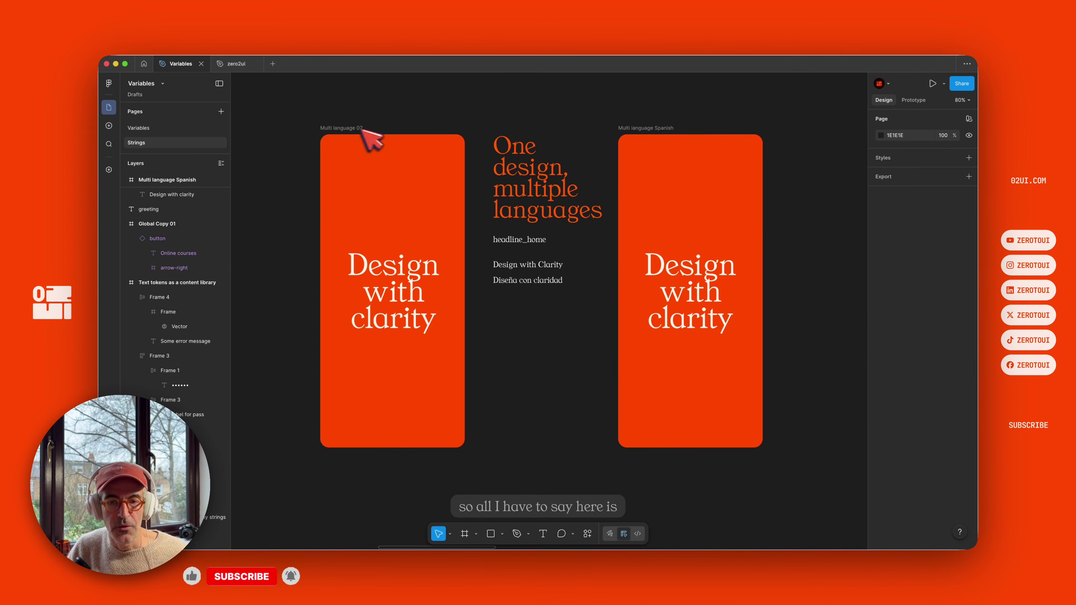
# - Delete the variable-bound headline text from the Multi language Spanish frame
pyautogui.click(352, 129)
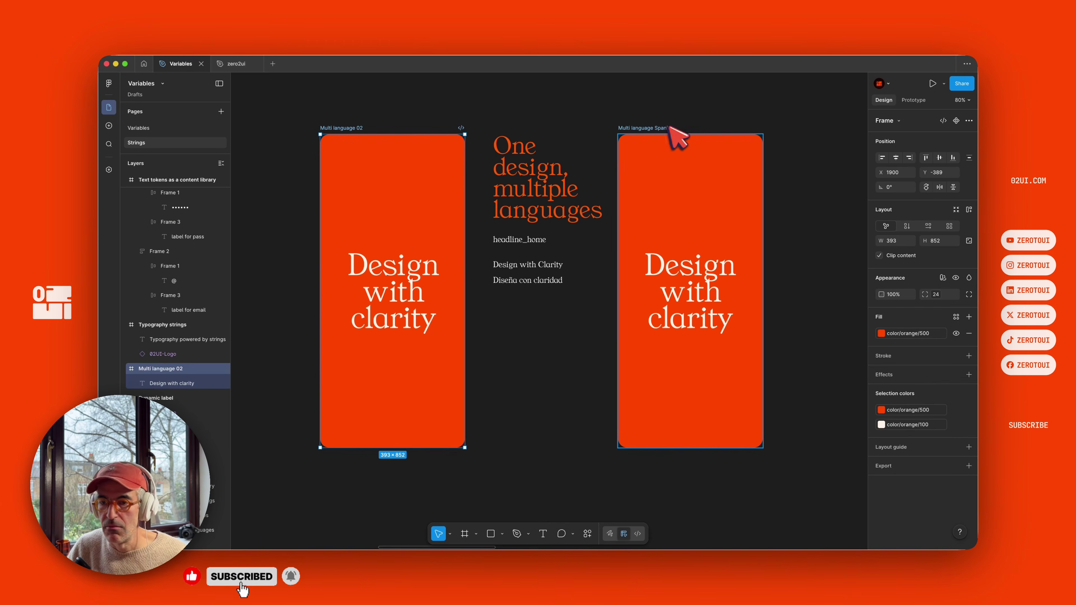
pyautogui.click(694, 288)
pyautogui.press('BackSpace')
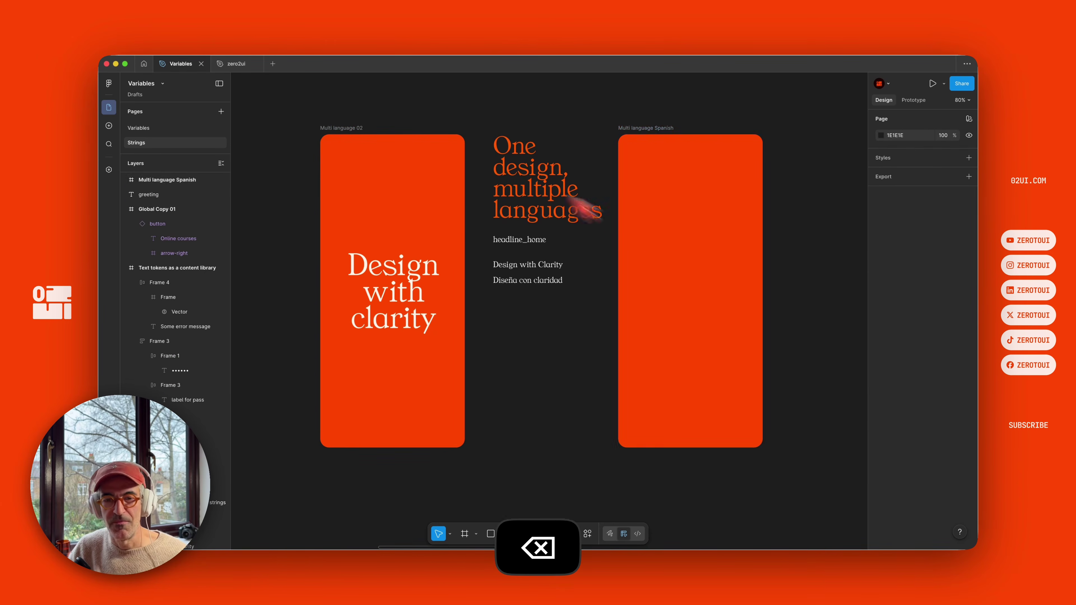
# - Rename the Multi language 02 frame as Multi language English
pyautogui.click(341, 128)
pyautogui.press('Right')
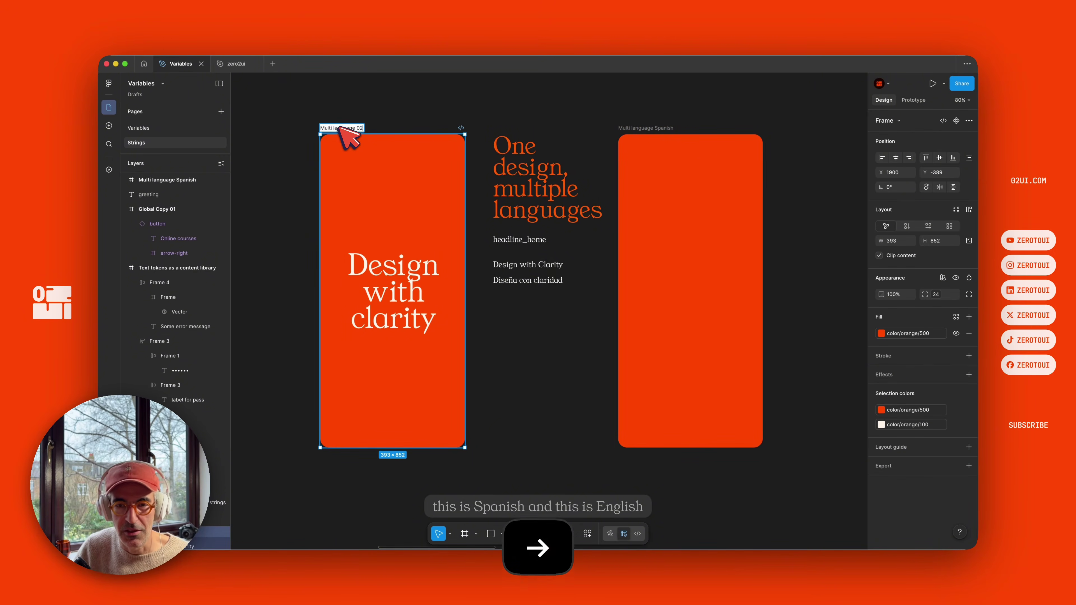
pyautogui.hotkey('shift', 'Left')
pyautogui.hotkey('shift', 'Left')
pyautogui.write('English')
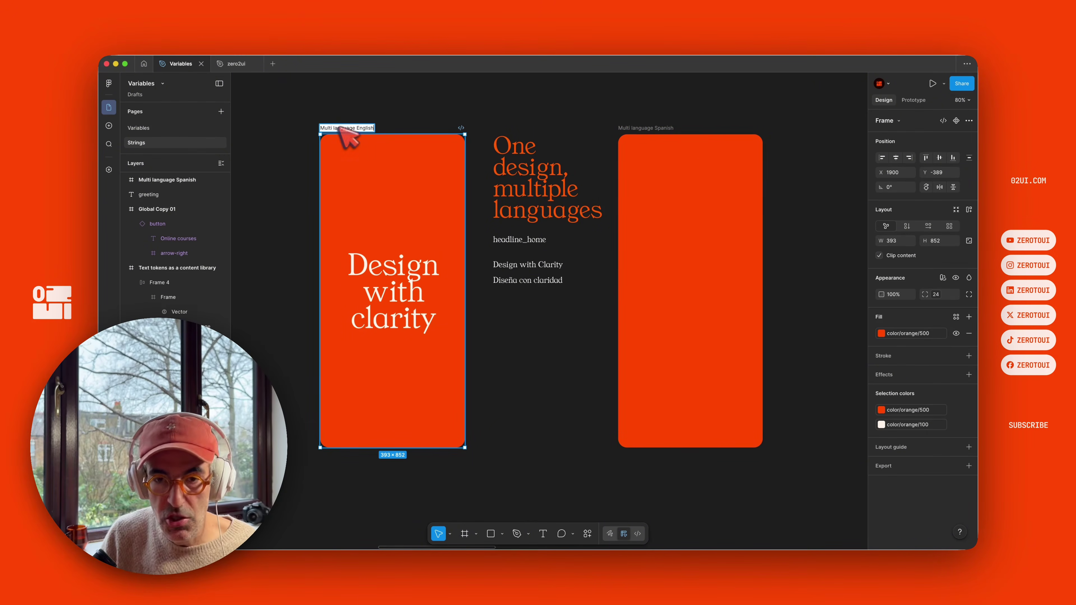
pyautogui.press('Return')
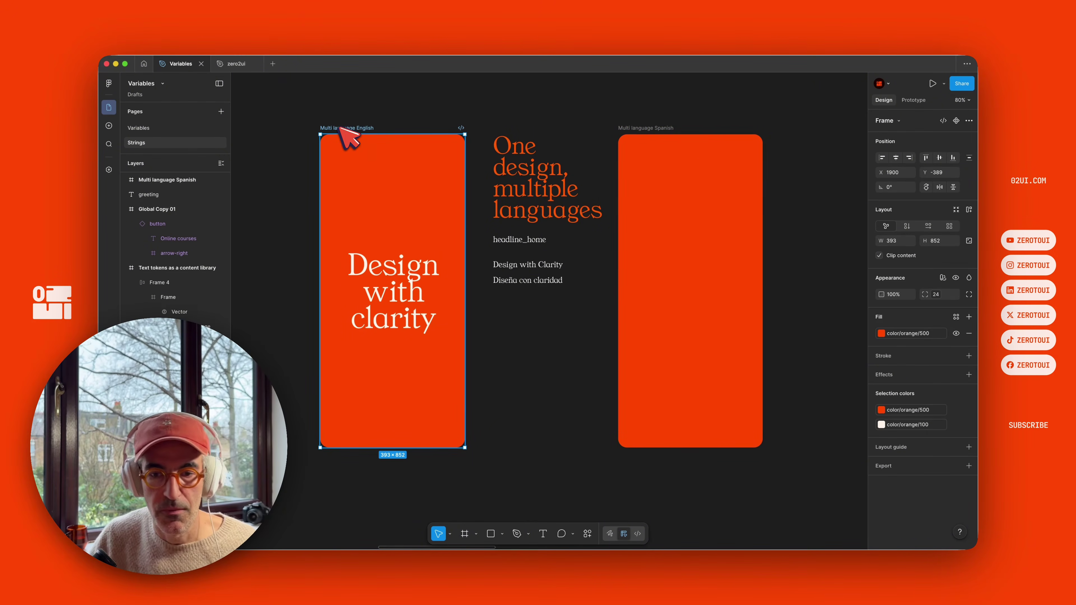
# - Apply the English mode of the Language collection to the Multi language English frame
pyautogui.click(943, 278)
pyautogui.moveTo(890, 306)
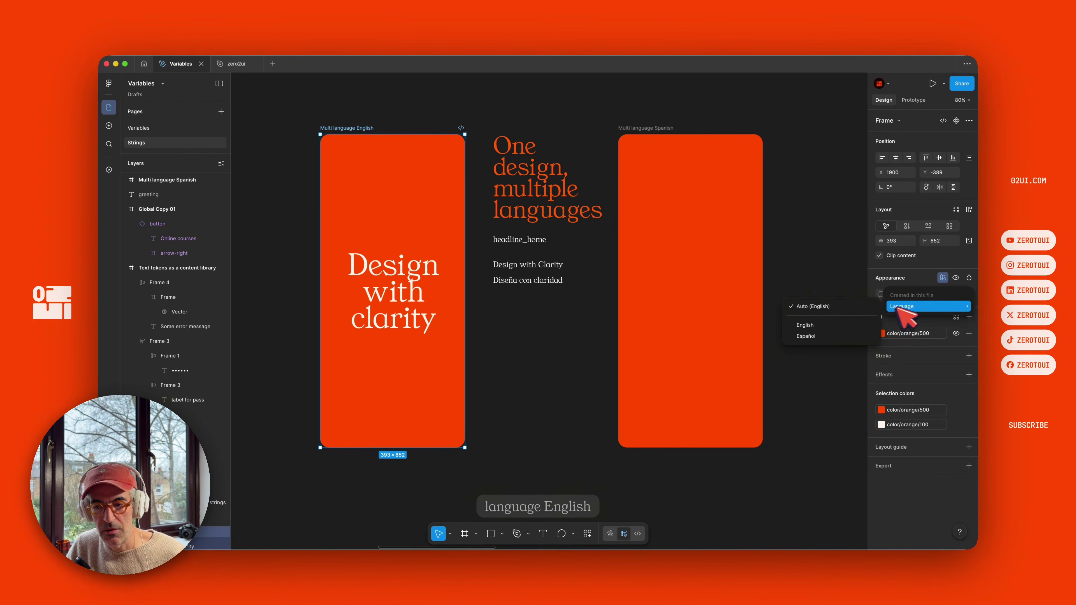
pyautogui.click(824, 330)
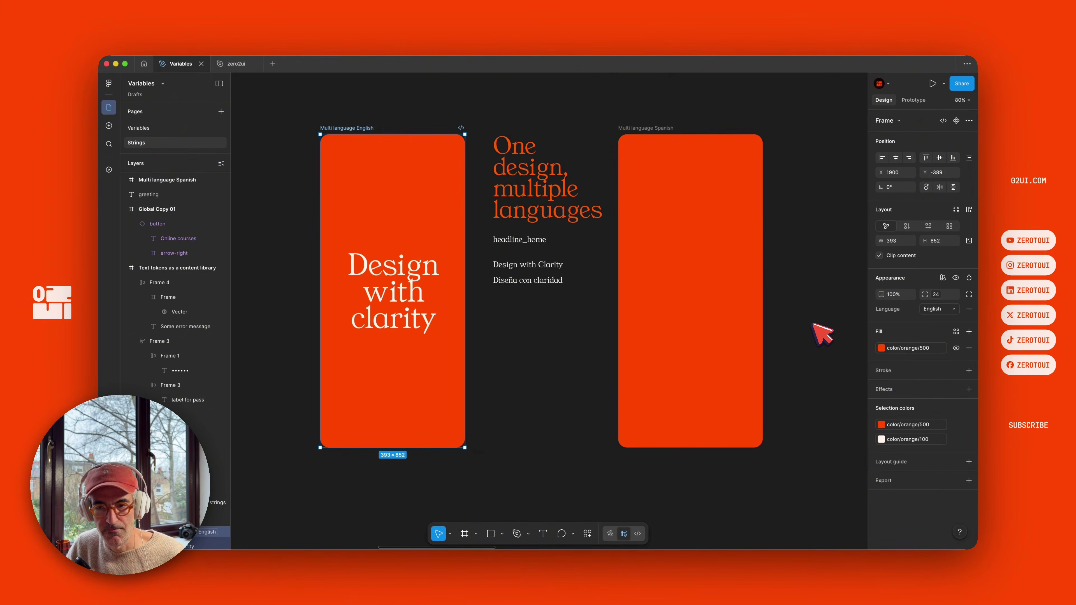
# - Place a copy of the English frame's variable-bound headline in the centre of the Multi language Spanish frame
pyautogui.click(661, 127)
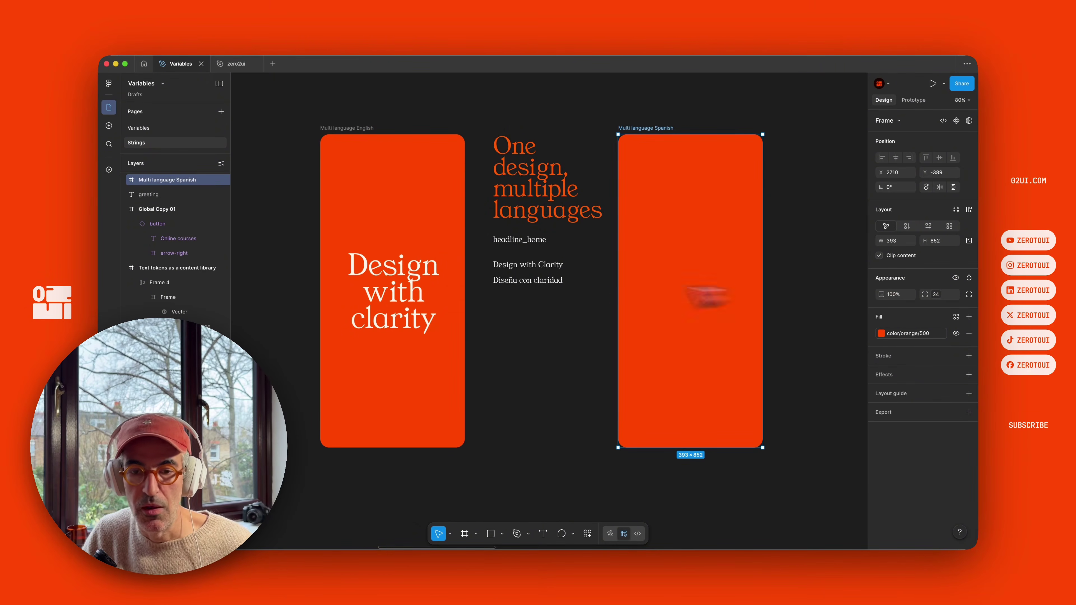
pyautogui.click(422, 298)
pyautogui.moveTo(410, 304); pyautogui.dragTo(713, 299)
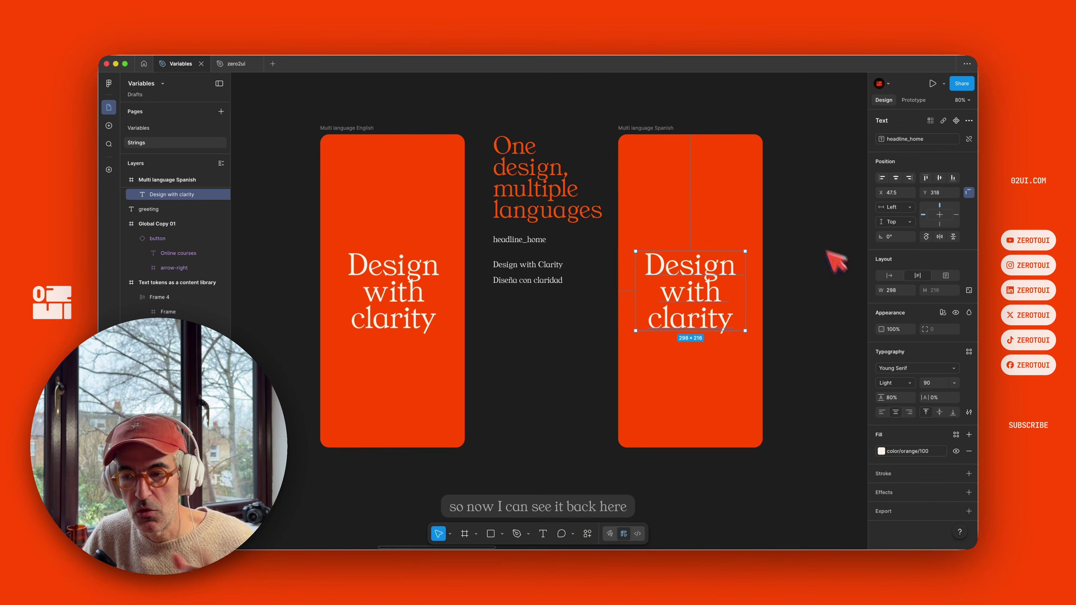
# - Apply the Español mode of the Language collection to the headline copy in the Multi language Spanish frame
pyautogui.click(943, 313)
pyautogui.moveTo(905, 340)
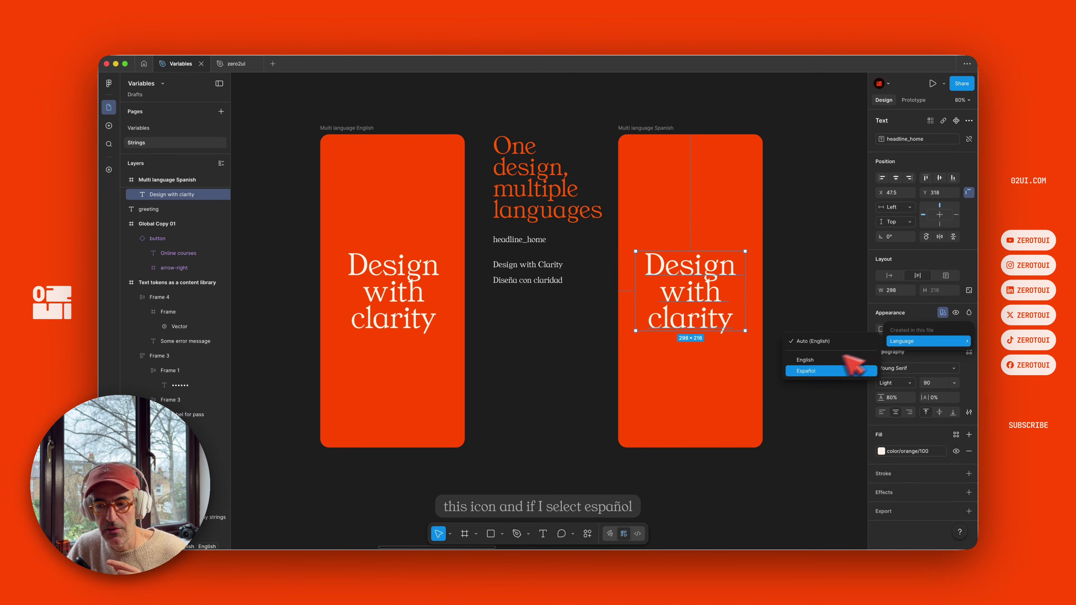
pyautogui.click(819, 375)
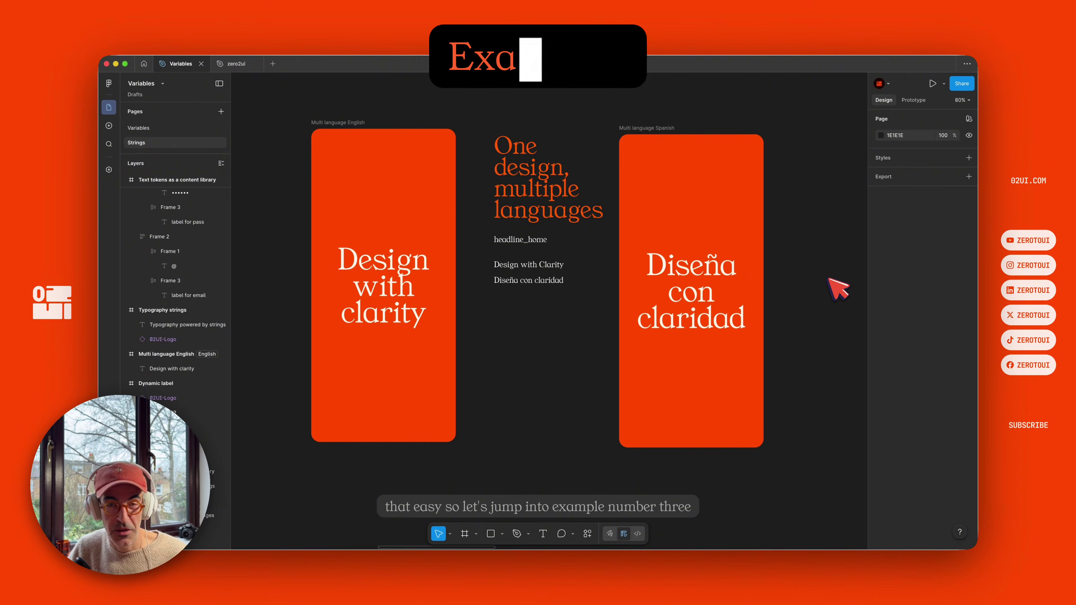
# - Add an instance of this file's button component below the logo in the Dynamic label frame
pyautogui.hscroll(10, 838, 289)
pyautogui.hscroll(5, 697, 302)
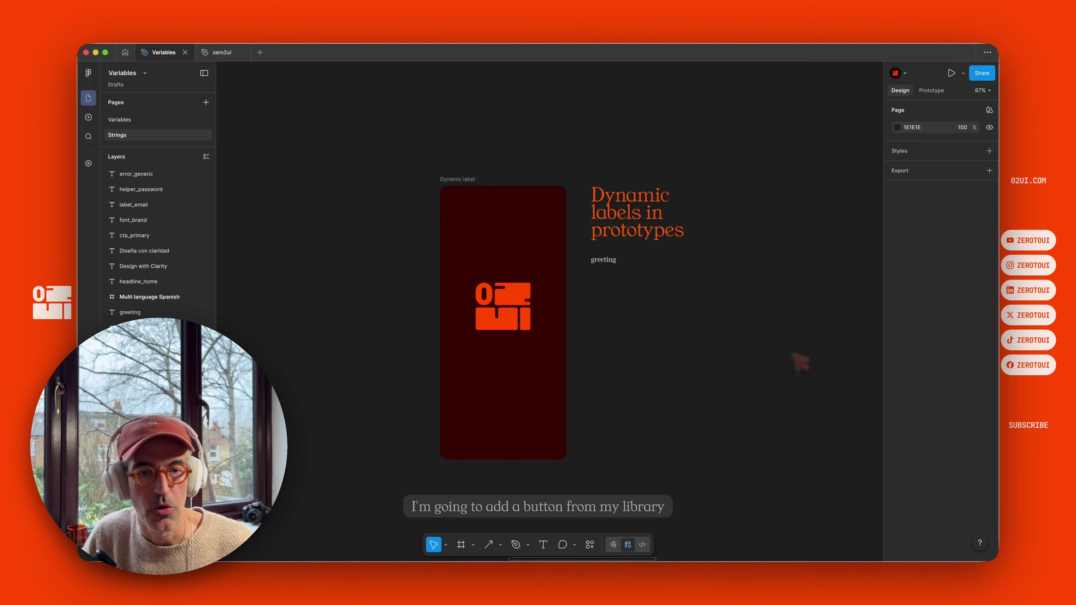
pyautogui.click(88, 117)
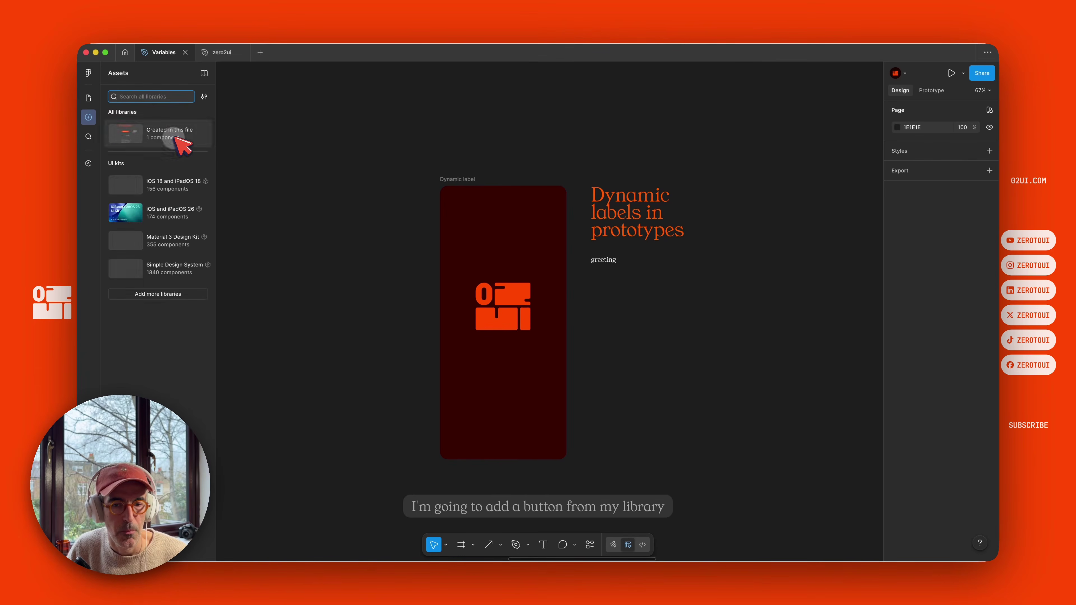
pyautogui.click(165, 130)
pyautogui.moveTo(117, 133); pyautogui.dragTo(504, 402)
pyautogui.click(682, 372)
# - Create a string variable in the Test collection, using the copied greeting text as its name
pyautogui.click(605, 261)
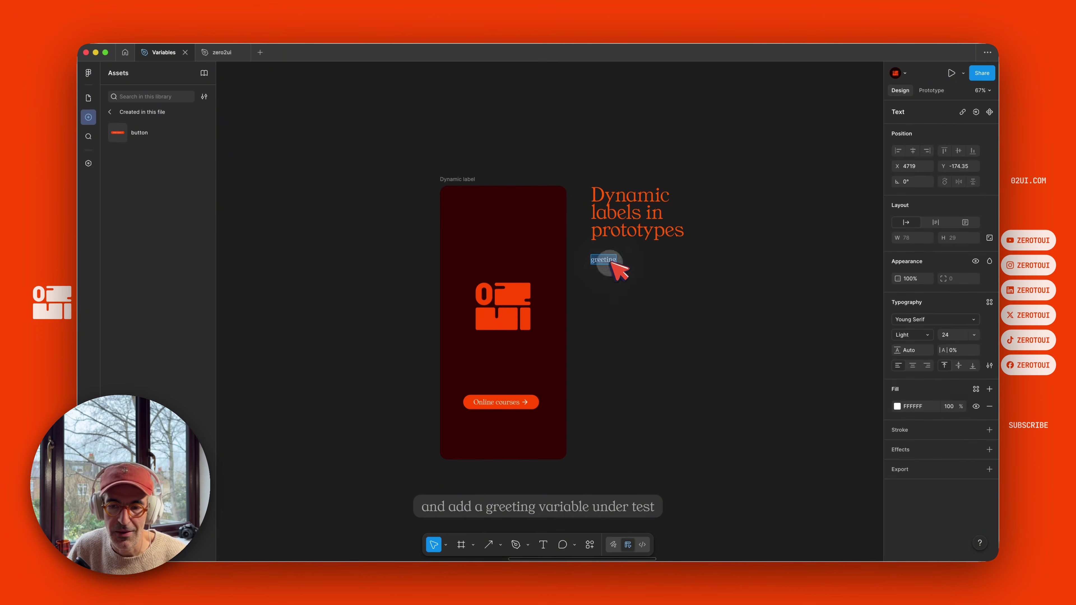
pyautogui.press('super+c')
pyautogui.click(89, 163)
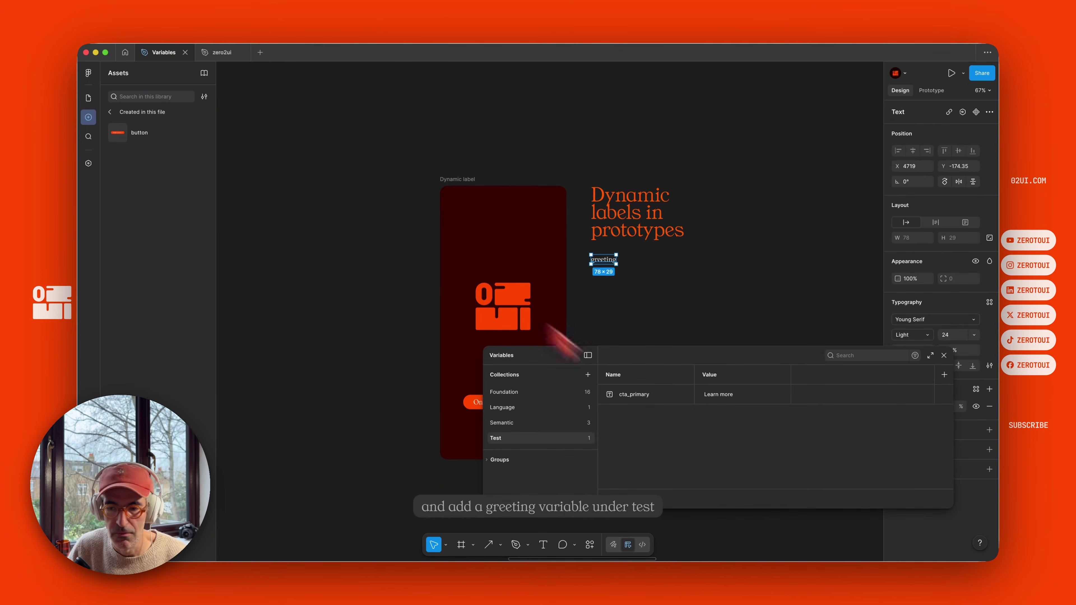
pyautogui.click(636, 499)
pyautogui.click(648, 536)
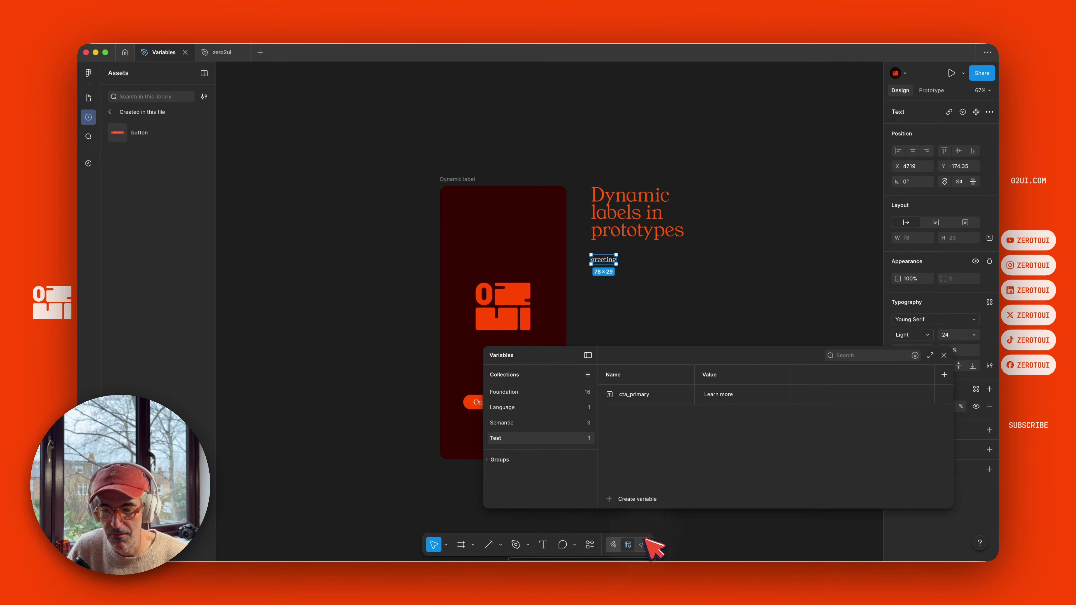
pyautogui.press('super+v')
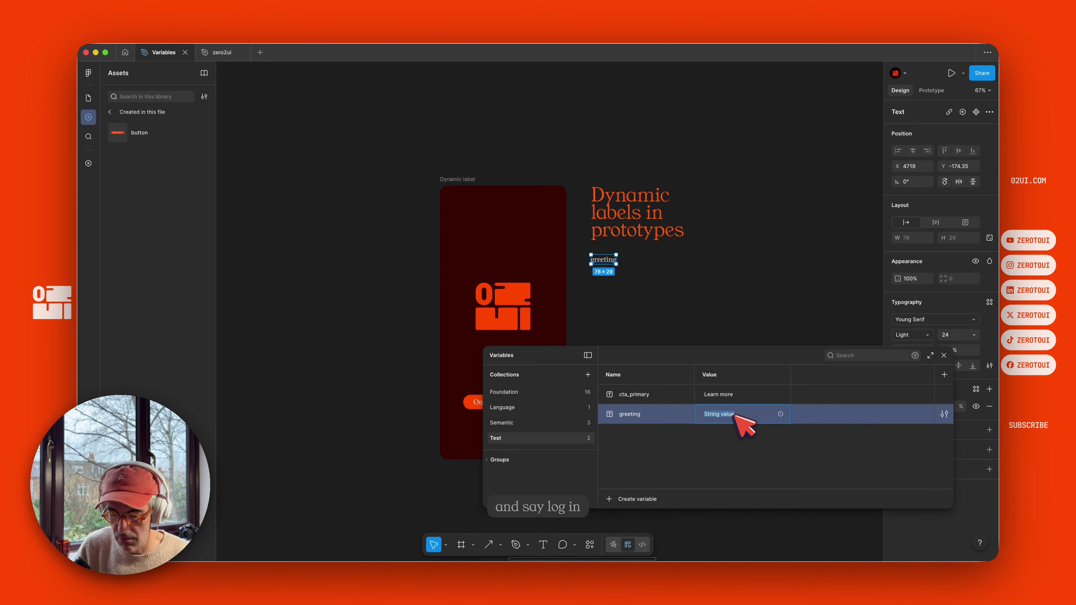
# - Set the greeting variable's value to "Hello! Login"
pyautogui.press('BackSpace')
pyautogui.press('BackSpace')
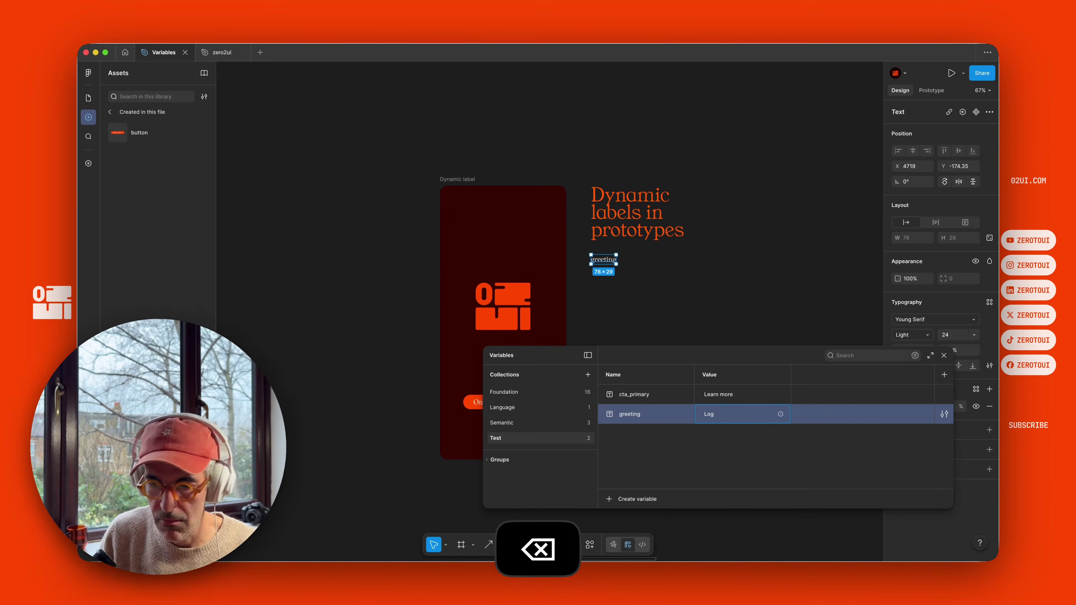
pyautogui.press('super+Left')
pyautogui.write('Hello')
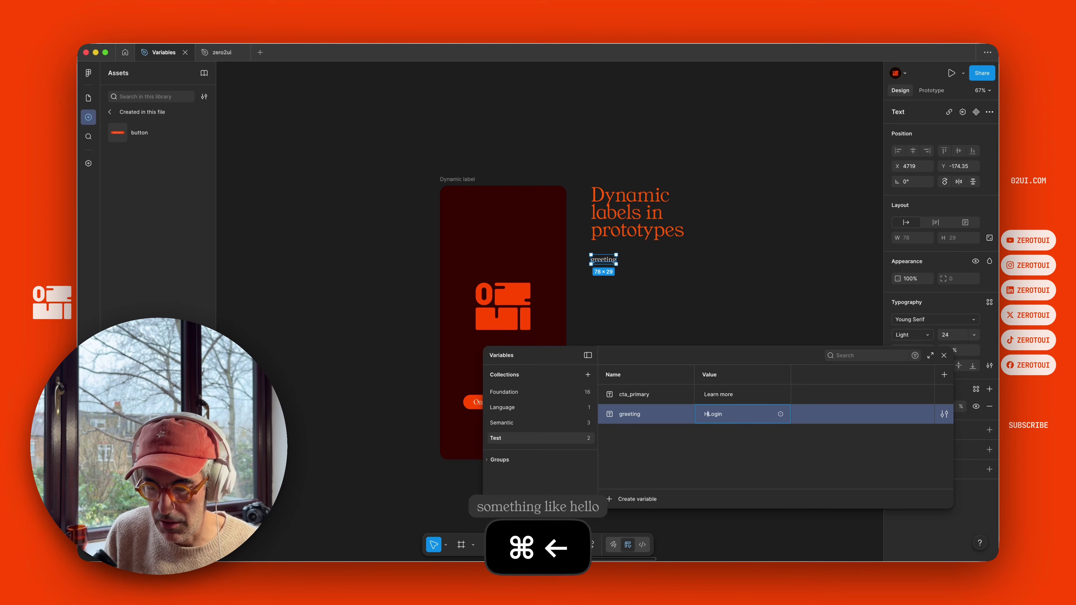
pyautogui.write('!')
pyautogui.press('super+Right')
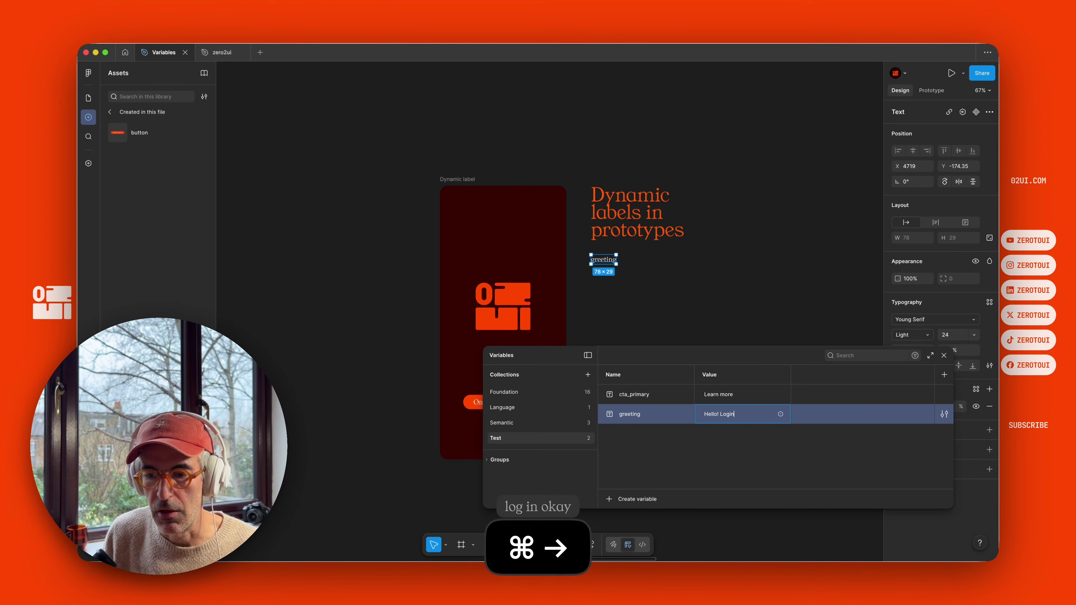
# - Bind the label text of the button in the Dynamic label frame to the greeting variable
pyautogui.hscroll(5, 475, 356)
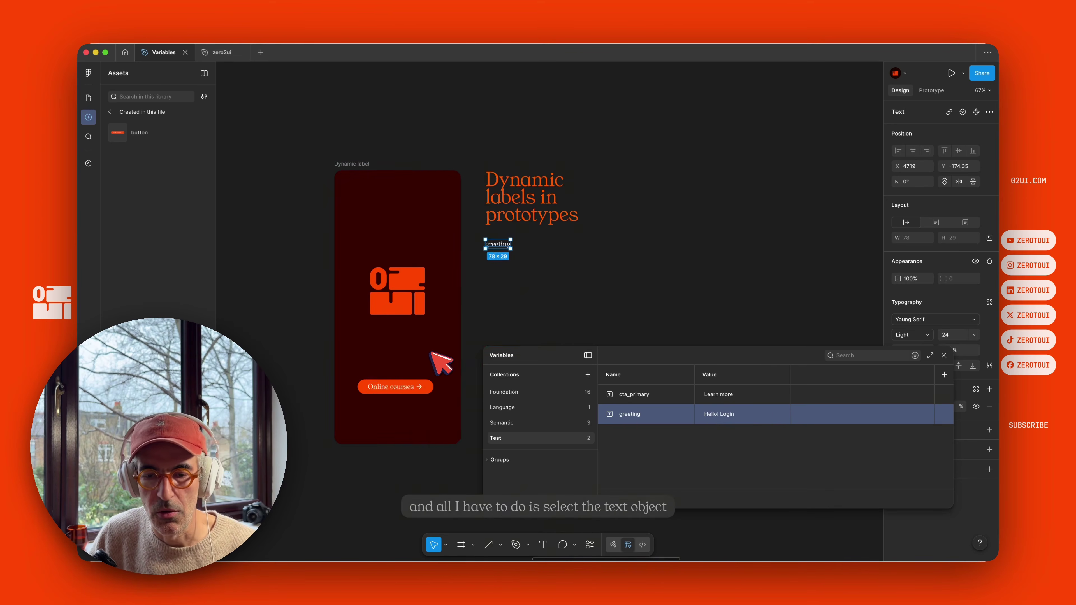
pyautogui.click(401, 386)
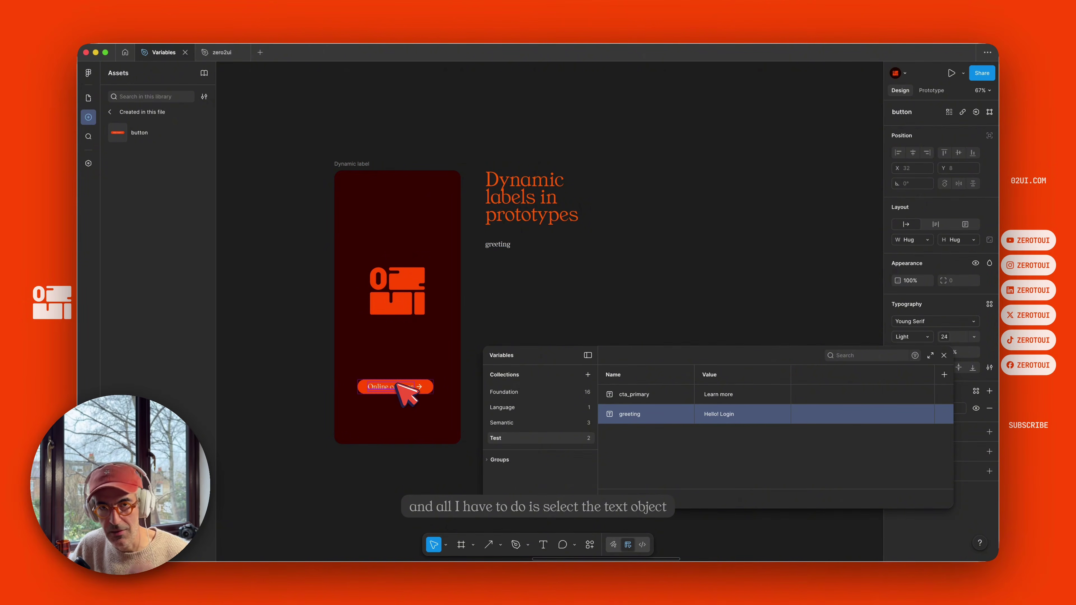
pyautogui.click(976, 112)
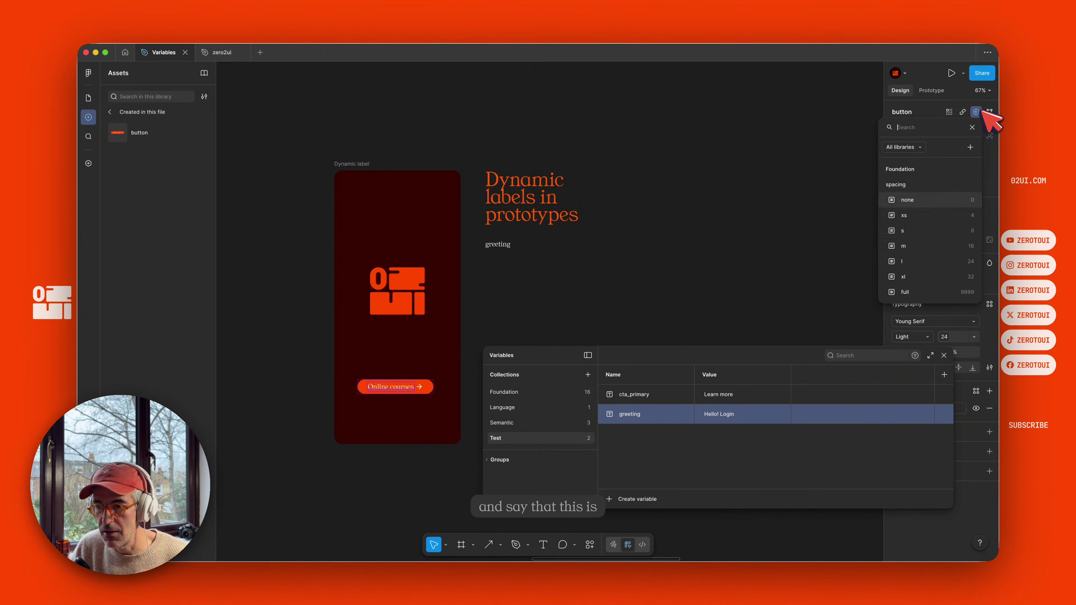
pyautogui.scroll(-5, 920, 229)
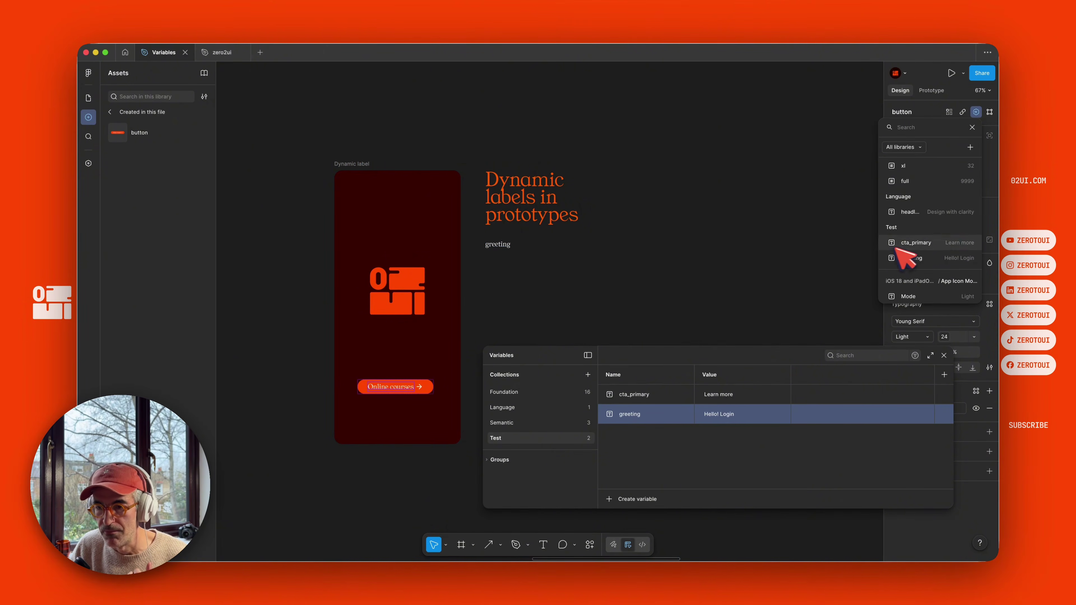
pyautogui.click(946, 258)
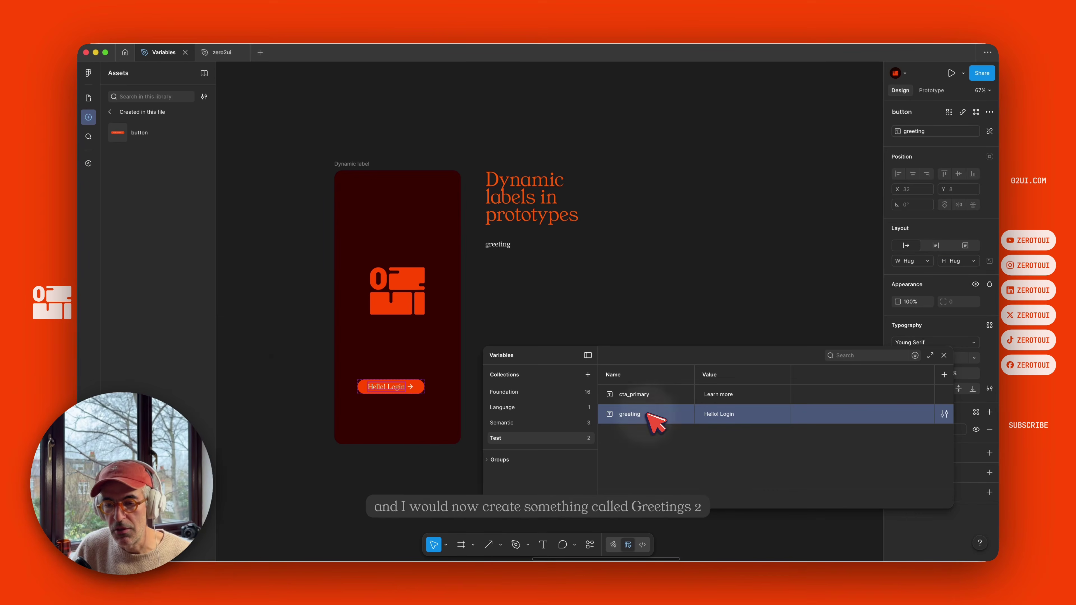
# - Duplicate the greeting variable as greeting 2 and set its value to "Welcome back" followed by the person's first name and an exclamation mark
pyautogui.hotkey('shift', 'Return')
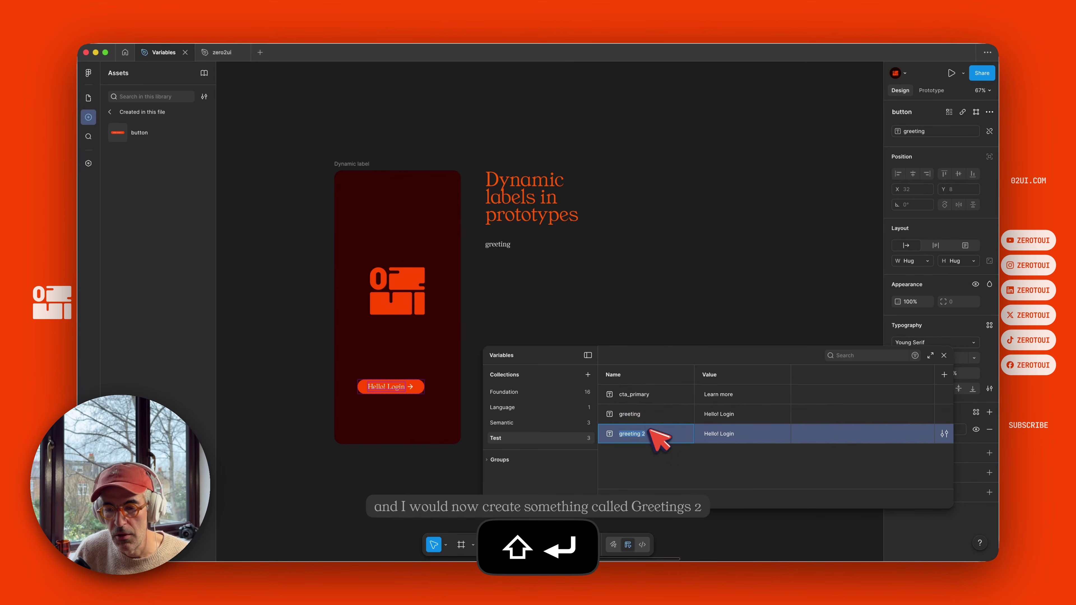
pyautogui.click(650, 431)
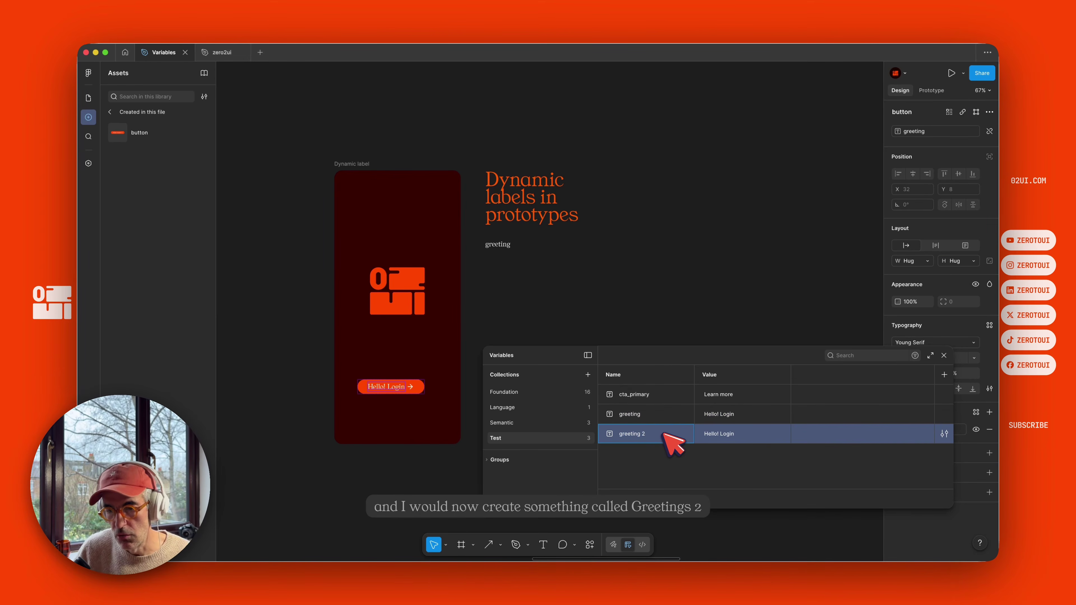
pyautogui.click(760, 437)
pyautogui.write('Welc')
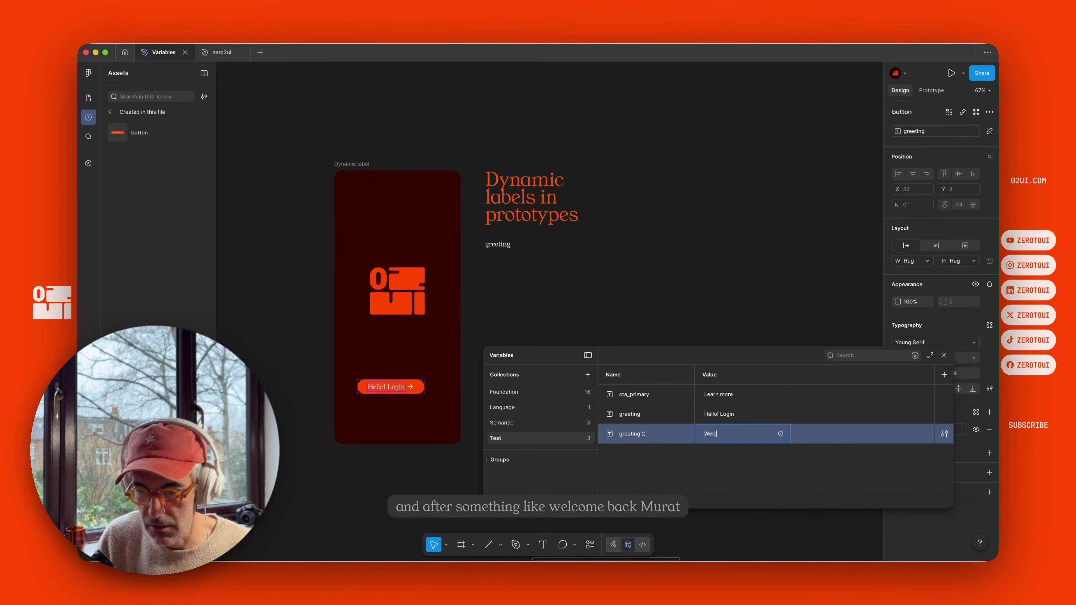
pyautogui.write('ome back Mu')
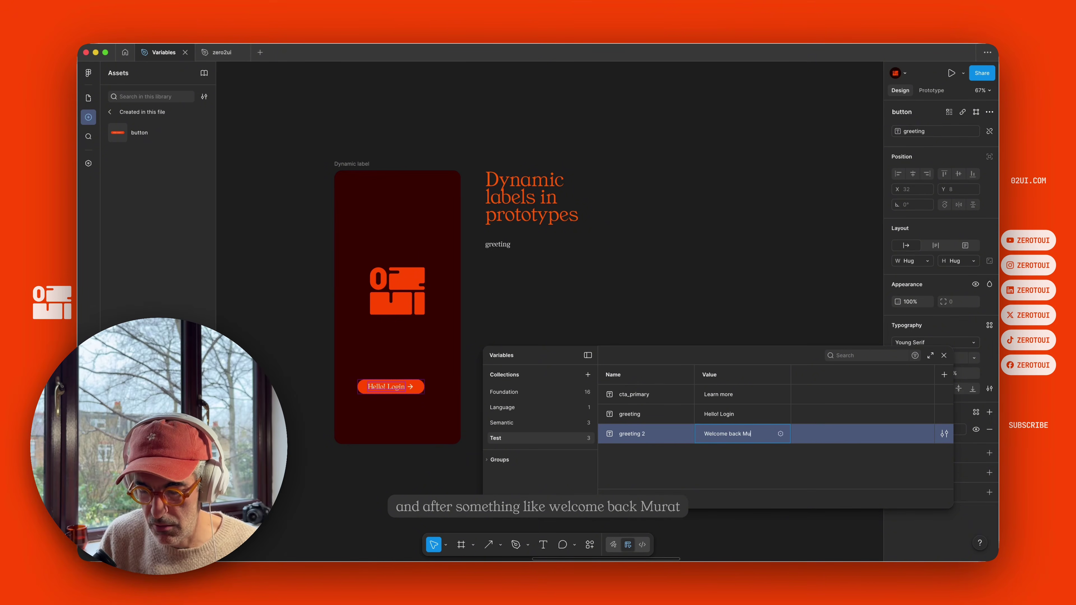
pyautogui.write('rat!')
pyautogui.click(646, 251)
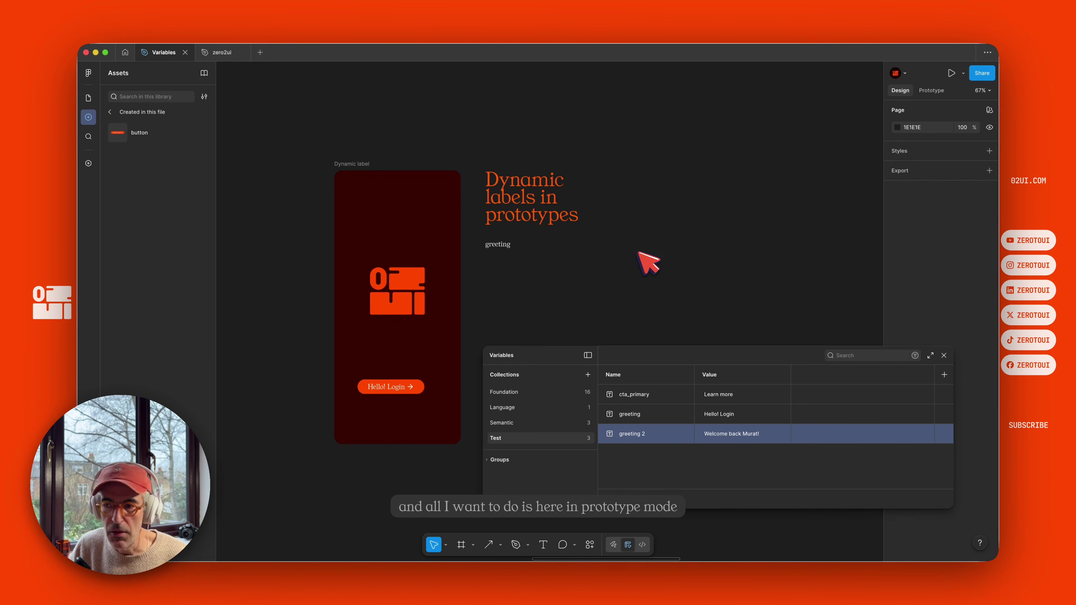
# - Add an On tap interaction with a Set variable action targeting greeting to the button in the Dynamic label frame
pyautogui.click(414, 386)
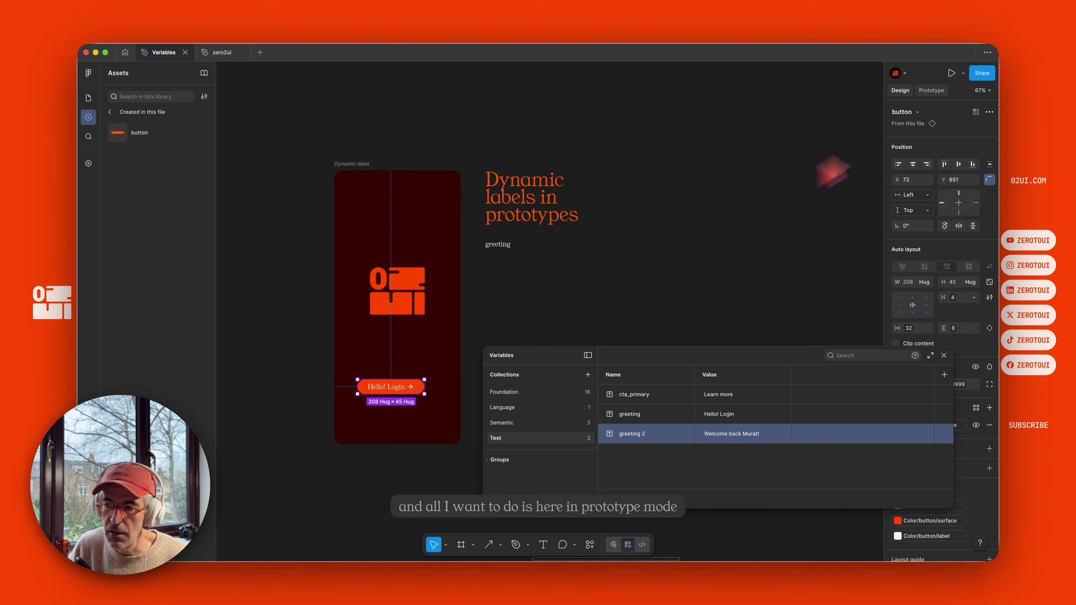
pyautogui.click(931, 91)
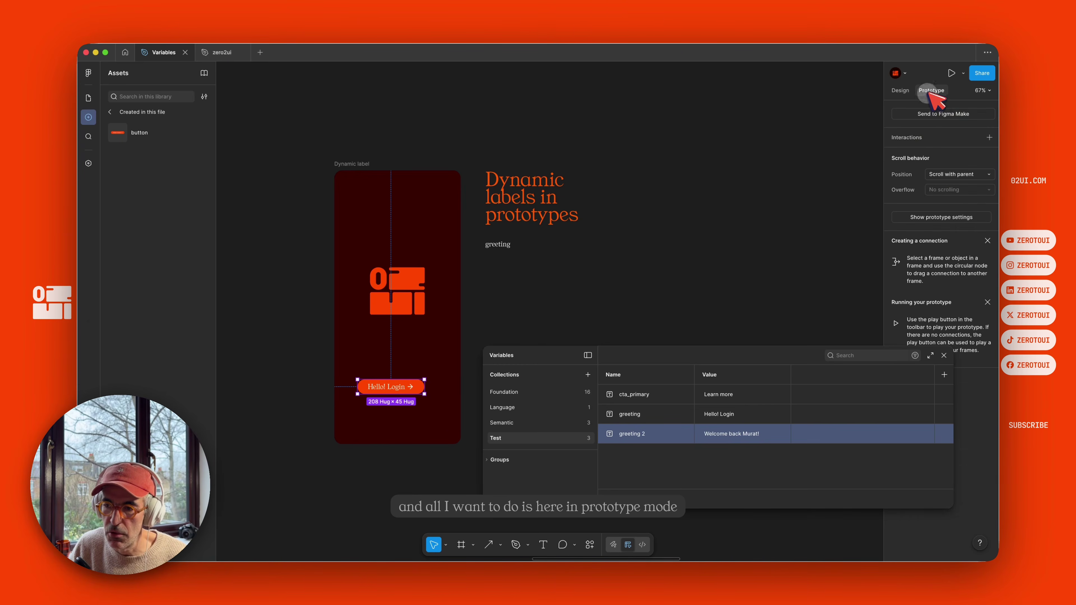
pyautogui.click(990, 137)
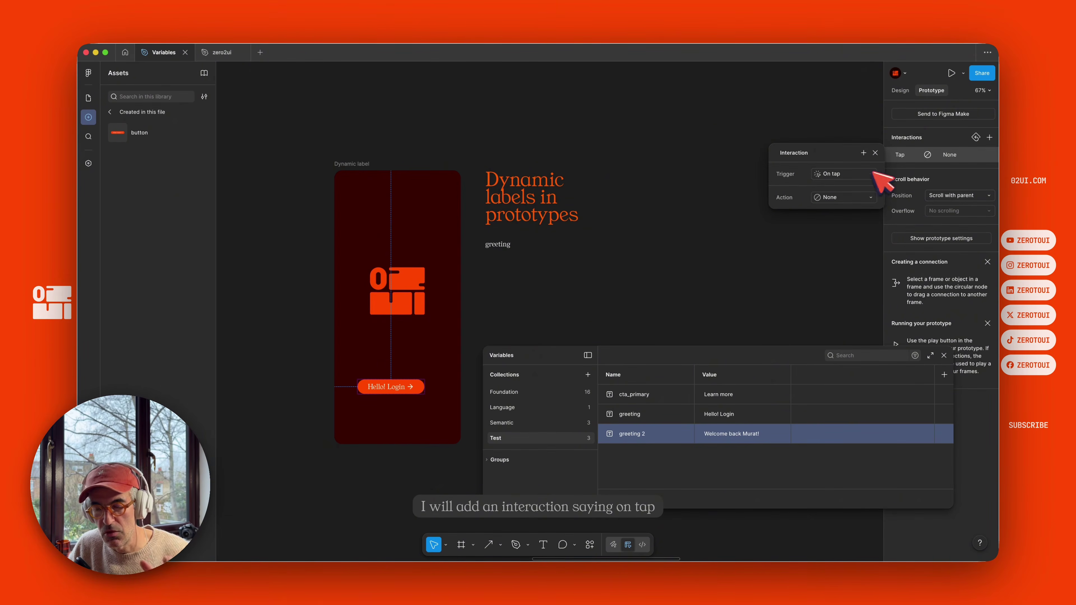
pyautogui.click(857, 197)
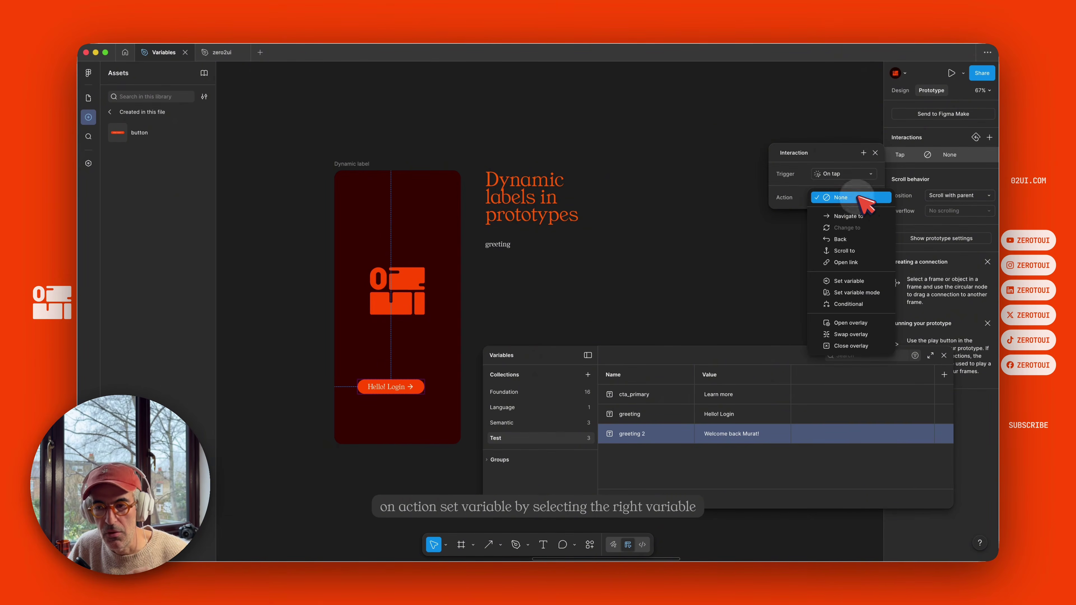
pyautogui.click(863, 281)
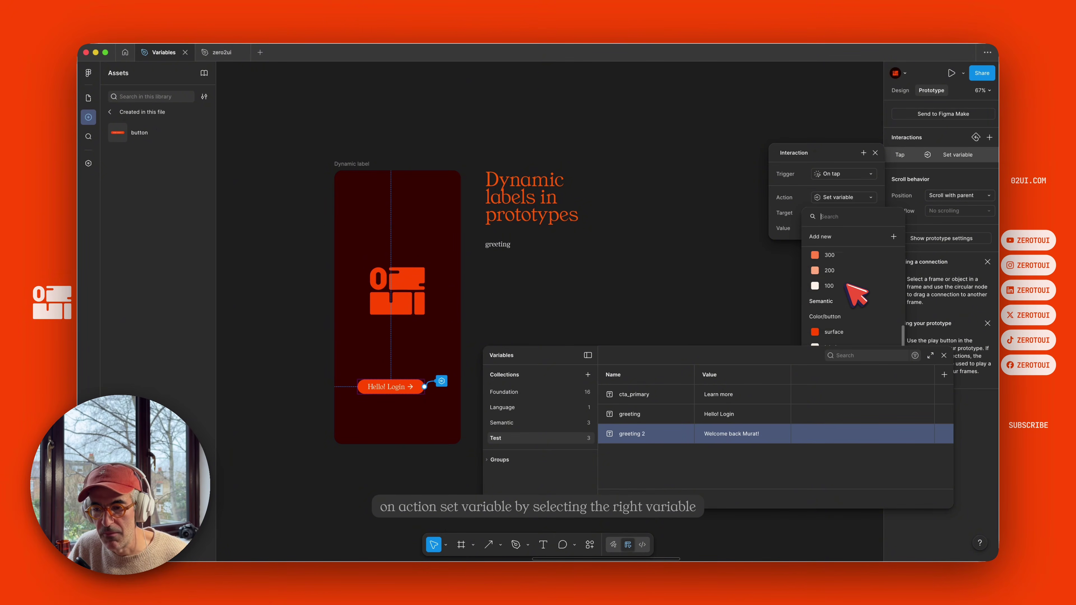
pyautogui.scroll(-3, 850, 289)
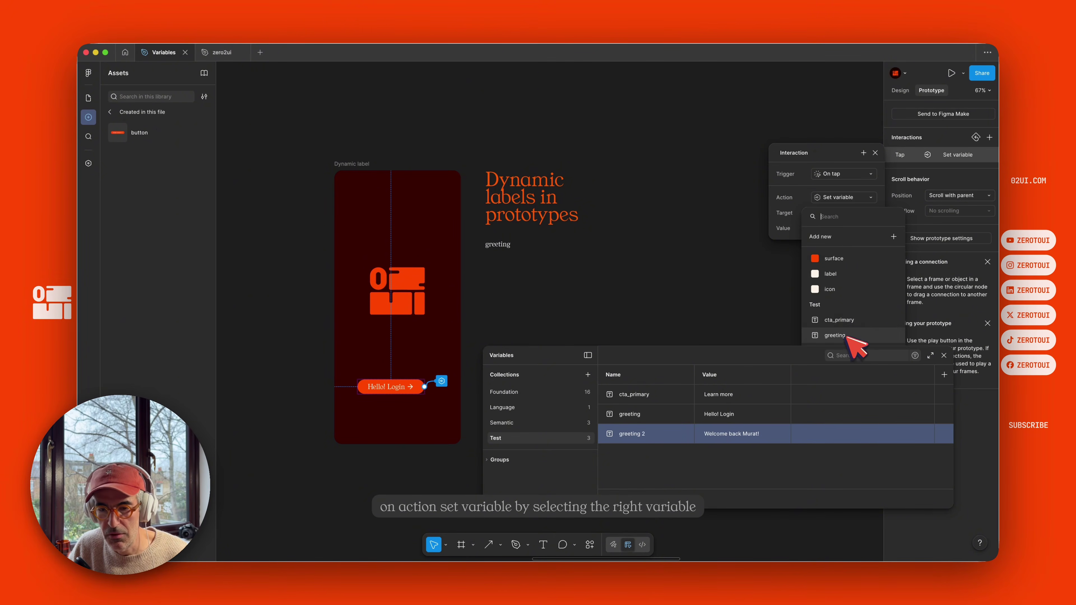
pyautogui.click(835, 335)
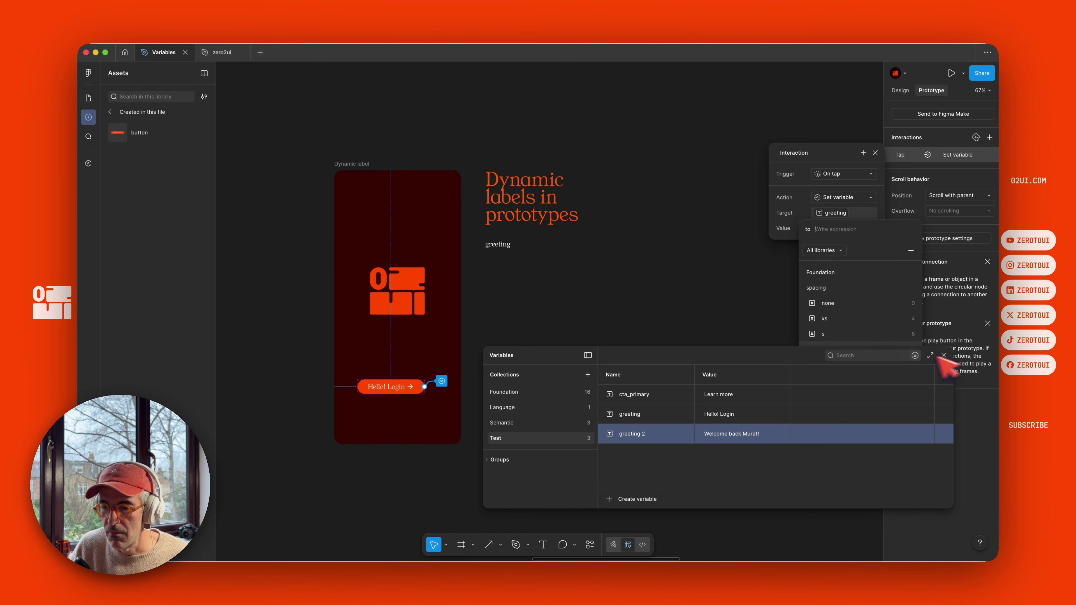
# - Set the value of the button's Set variable action to the greeting 2 variable
pyautogui.moveTo(796, 357); pyautogui.dragTo(792, 439)
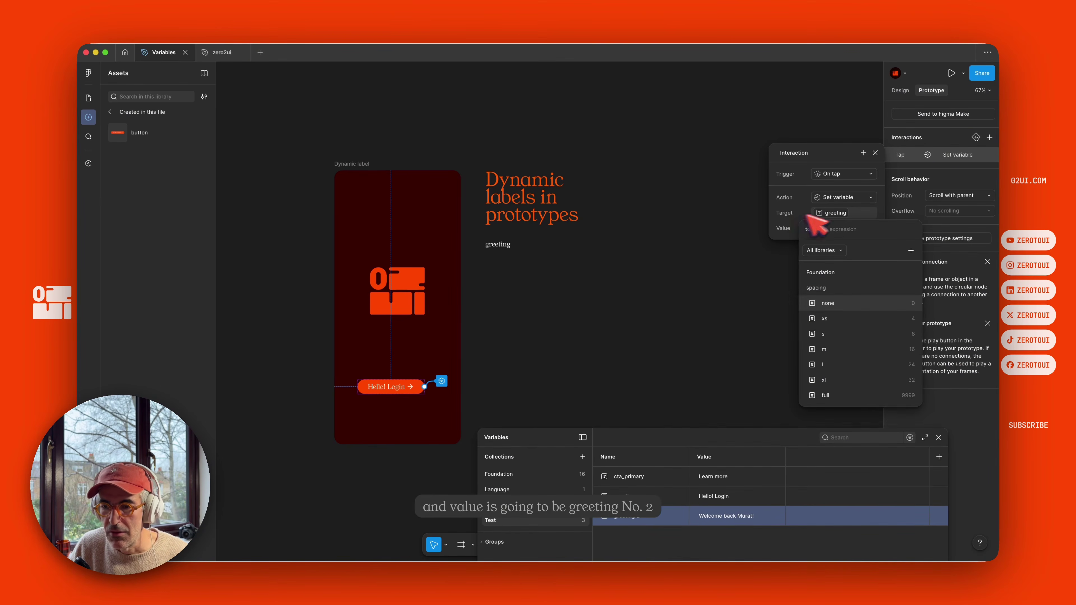
pyautogui.scroll(-10, 848, 297)
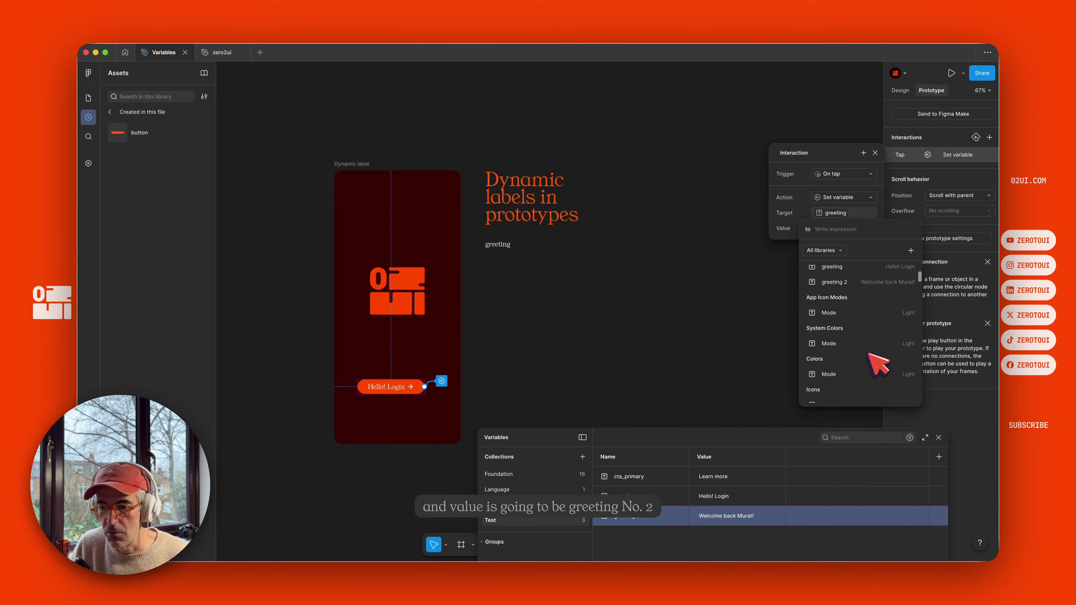
pyautogui.click(862, 285)
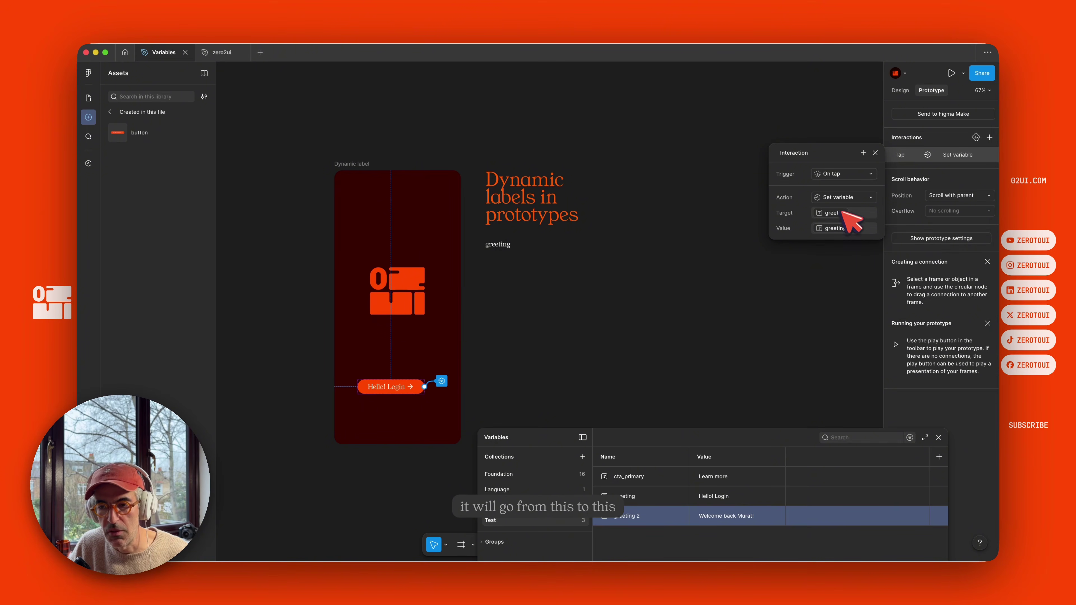
pyautogui.click(654, 277)
# - Preview the Dynamic label frame, test the button's label change by tapping it, and close the preview
pyautogui.click(354, 166)
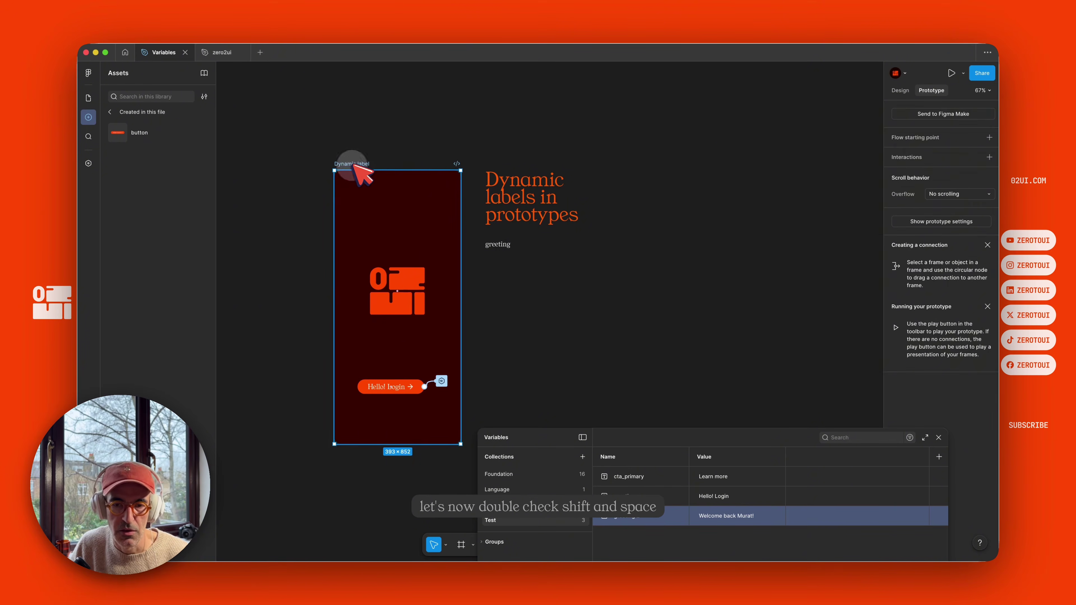
pyautogui.hotkey('shift', 'space')
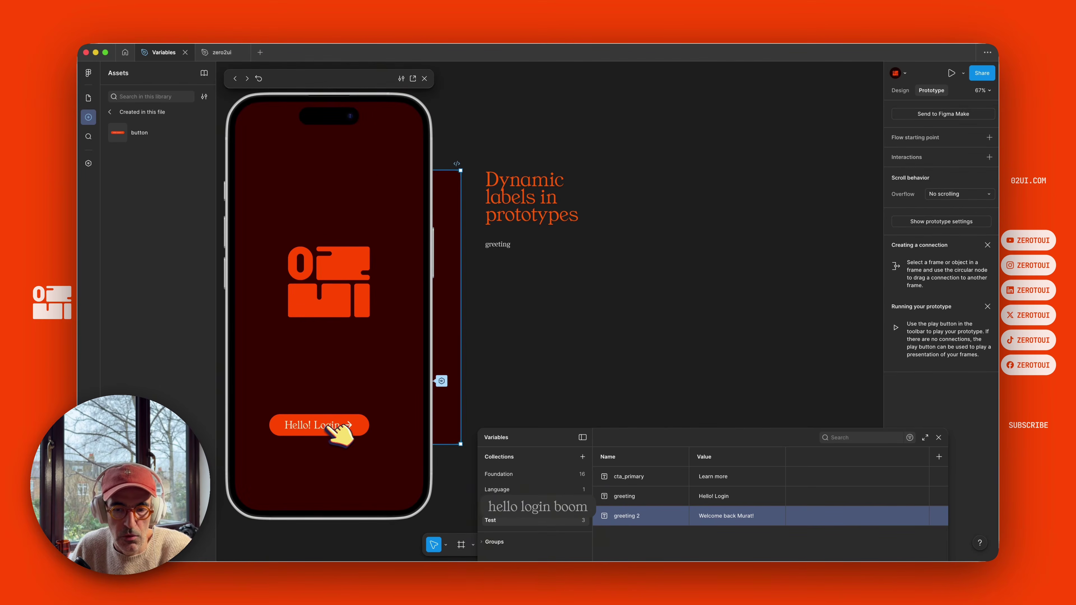
pyautogui.click(327, 429)
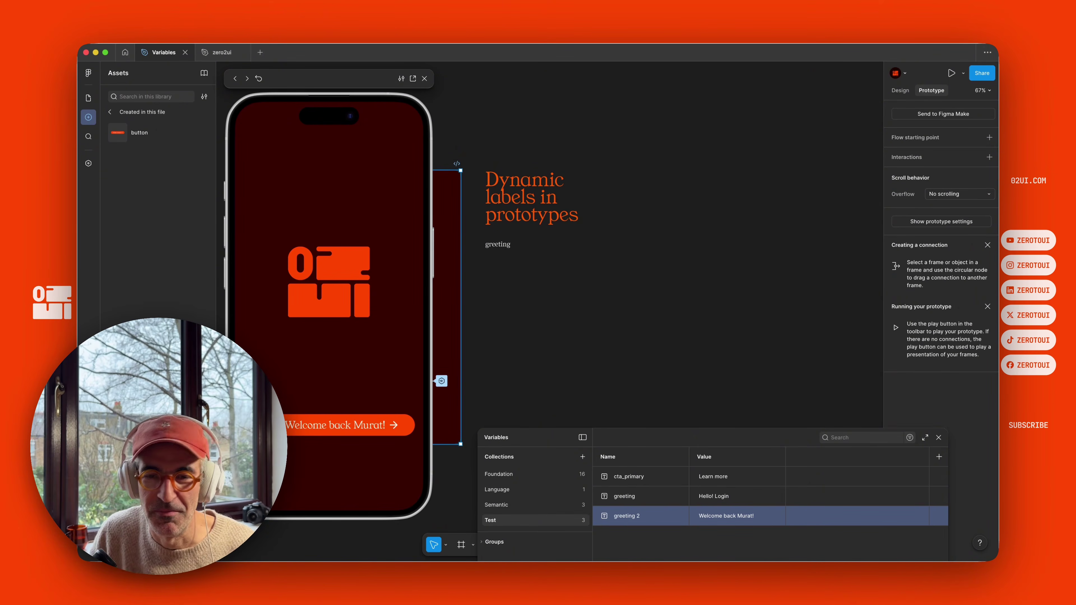
pyautogui.click(425, 78)
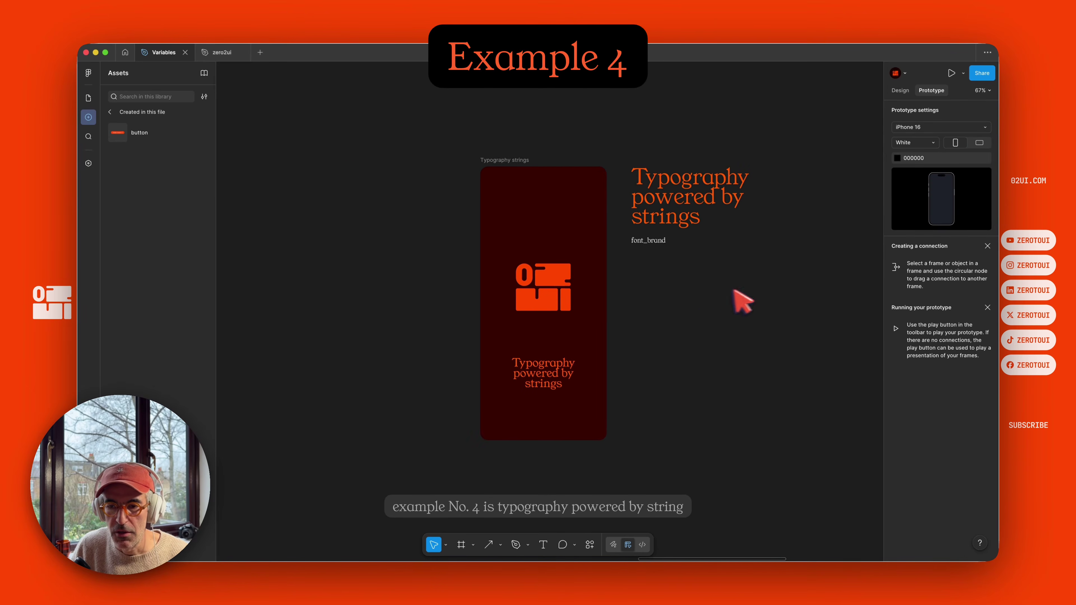
# - Return to design mode and check the font of the text inside the Typography strings frame
pyautogui.moveTo(734, 290); pyautogui.dragTo(690, 290)
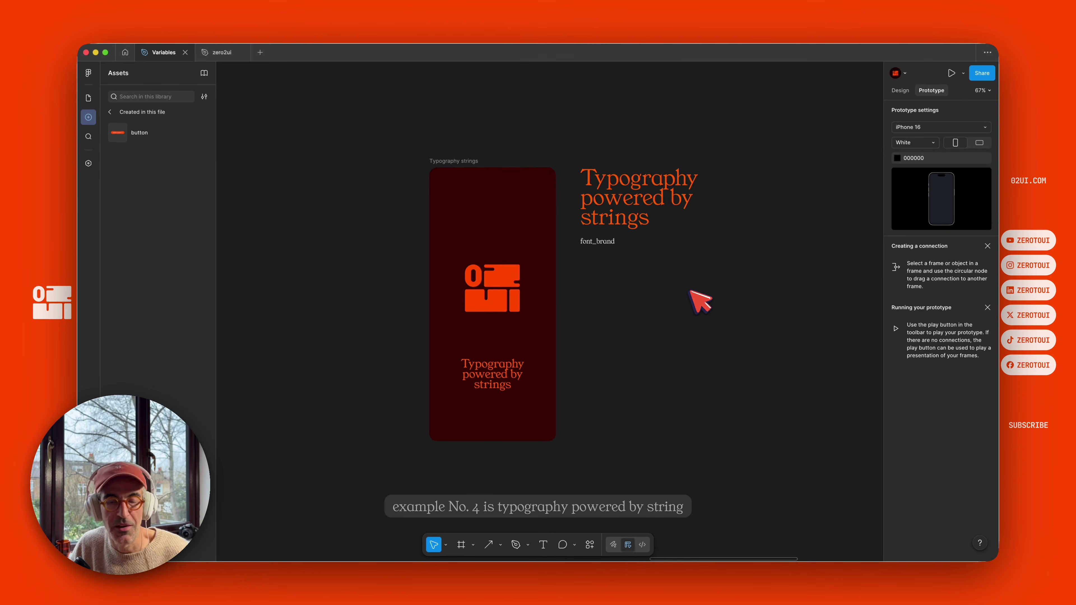
pyautogui.hscroll(2, 700, 302)
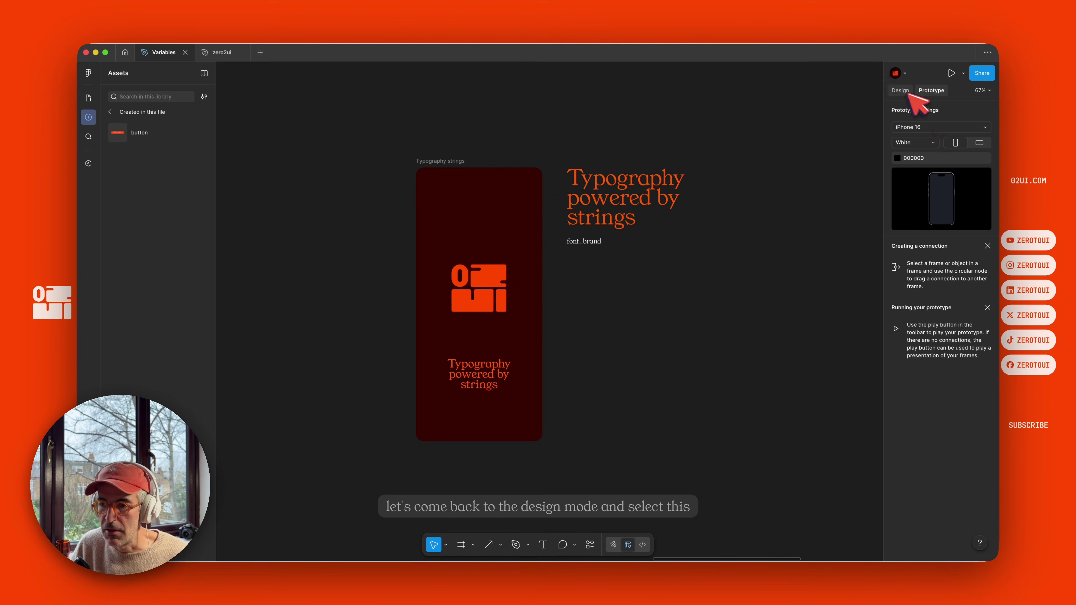
pyautogui.click(901, 91)
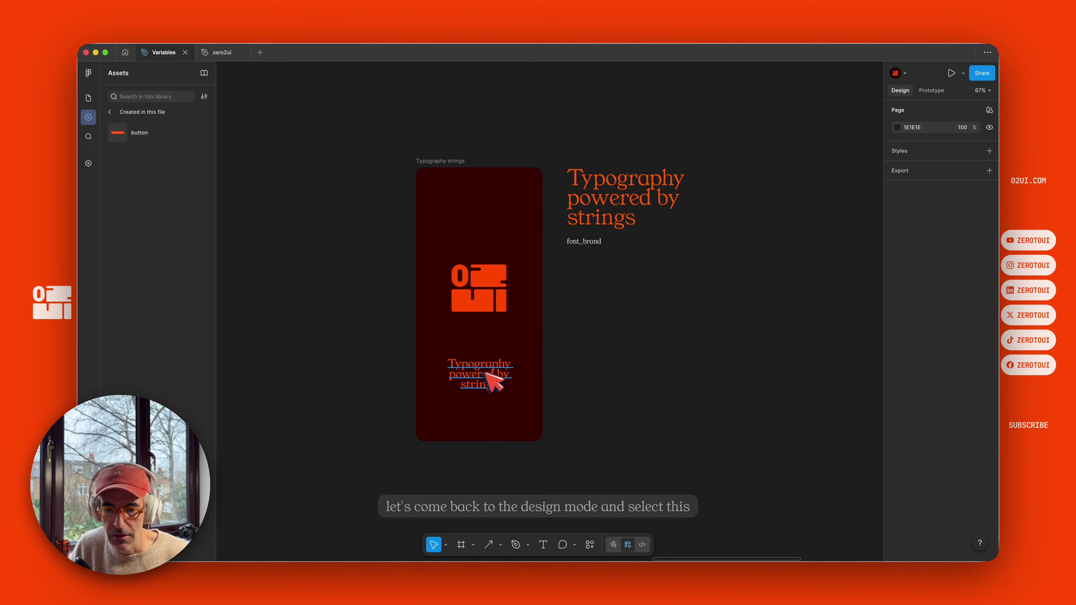
pyautogui.click(493, 381)
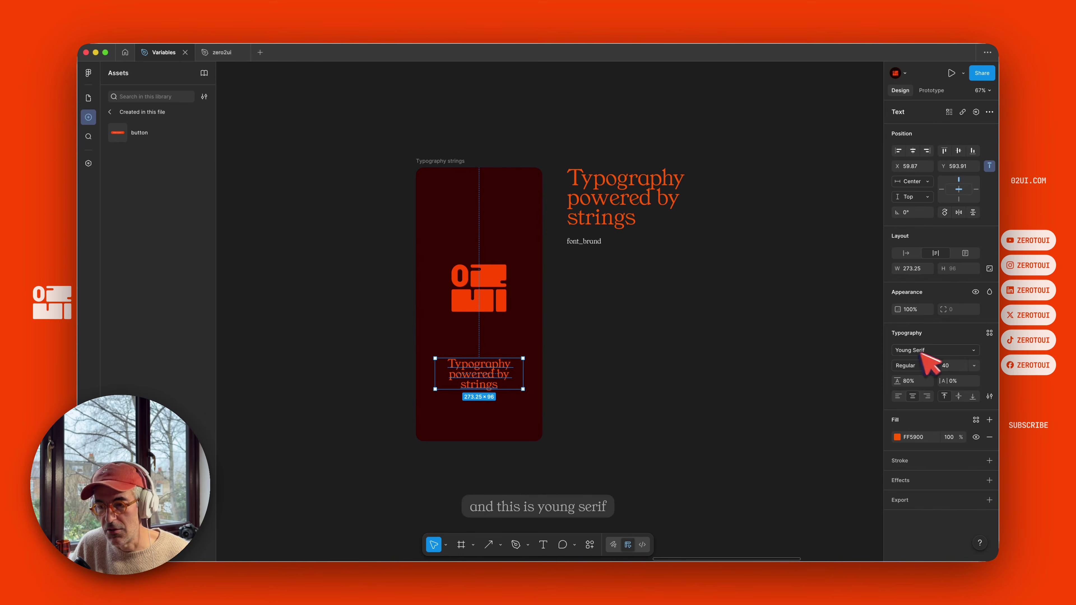
pyautogui.click(674, 366)
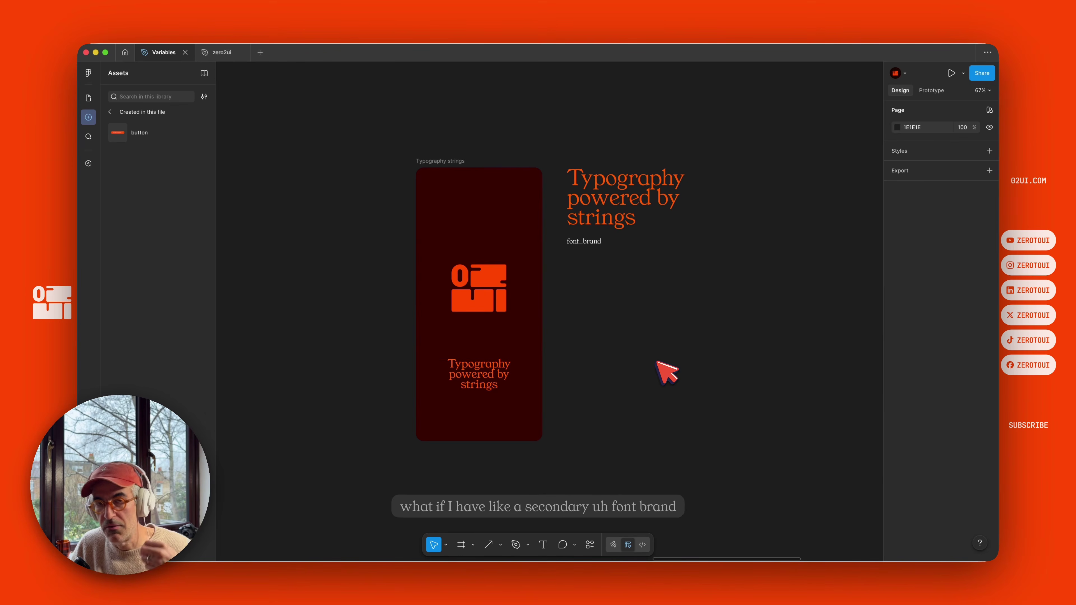
# - Create a string variable in the Test collection named with the copied font_brand text and set its value to "Young serif"
pyautogui.click(595, 240)
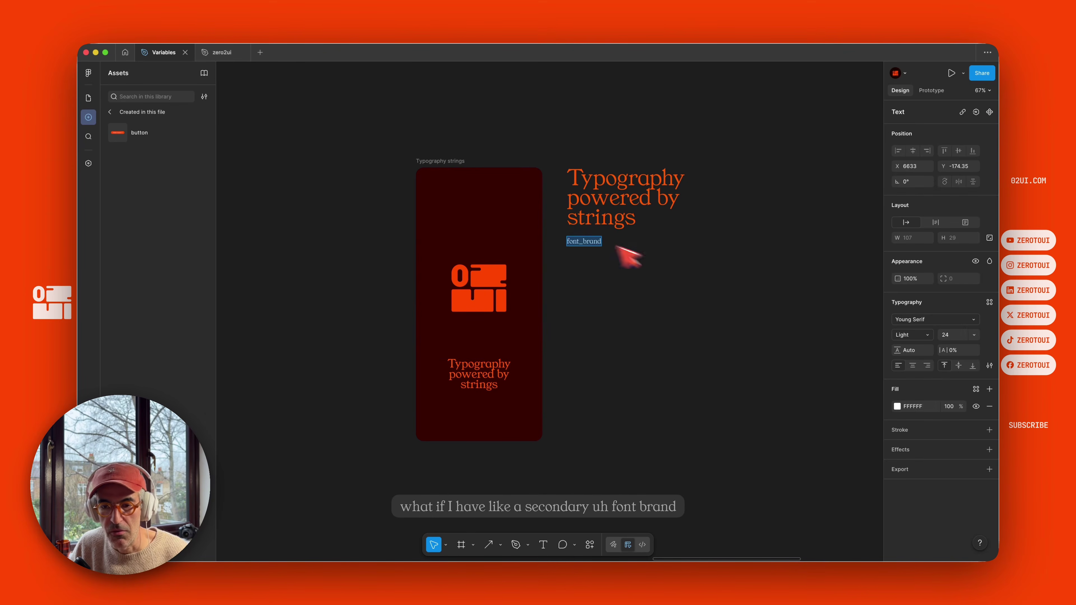
pyautogui.press('super+c')
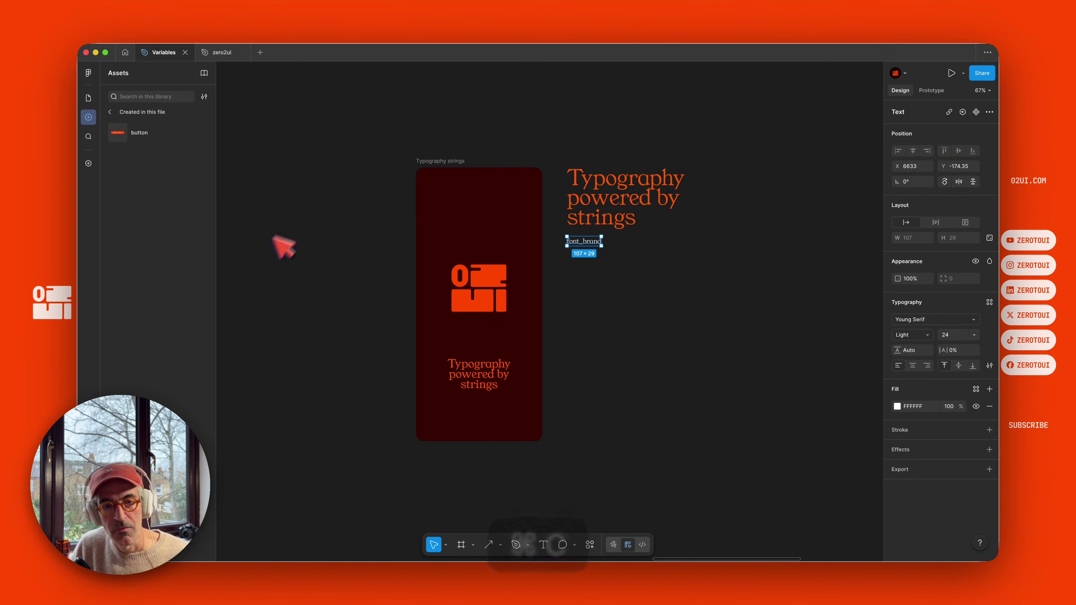
pyautogui.click(89, 164)
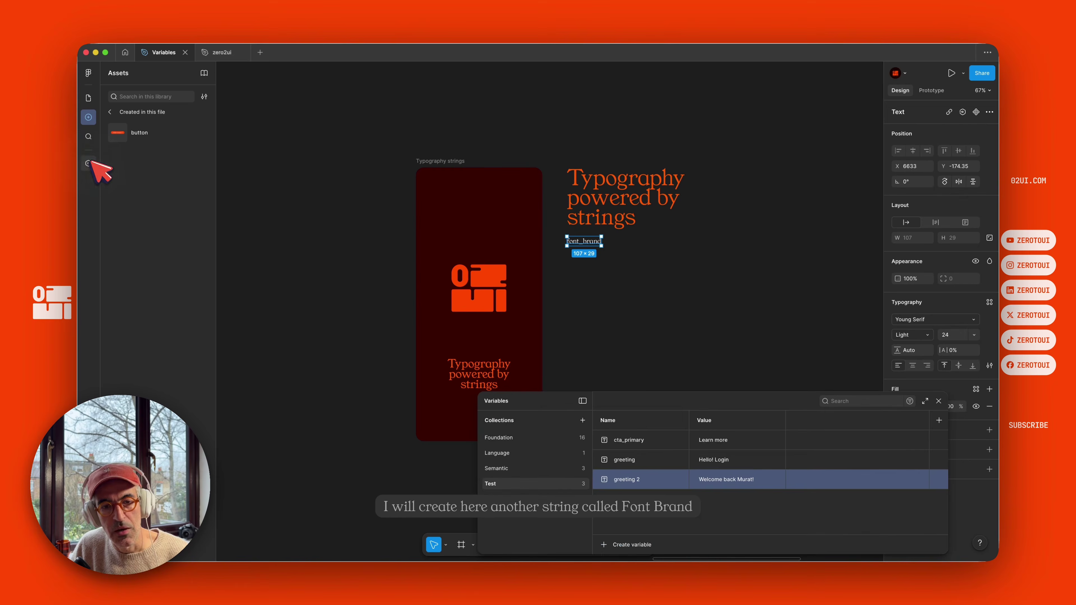
pyautogui.click(637, 545)
pyautogui.click(643, 535)
pyautogui.press('super+v')
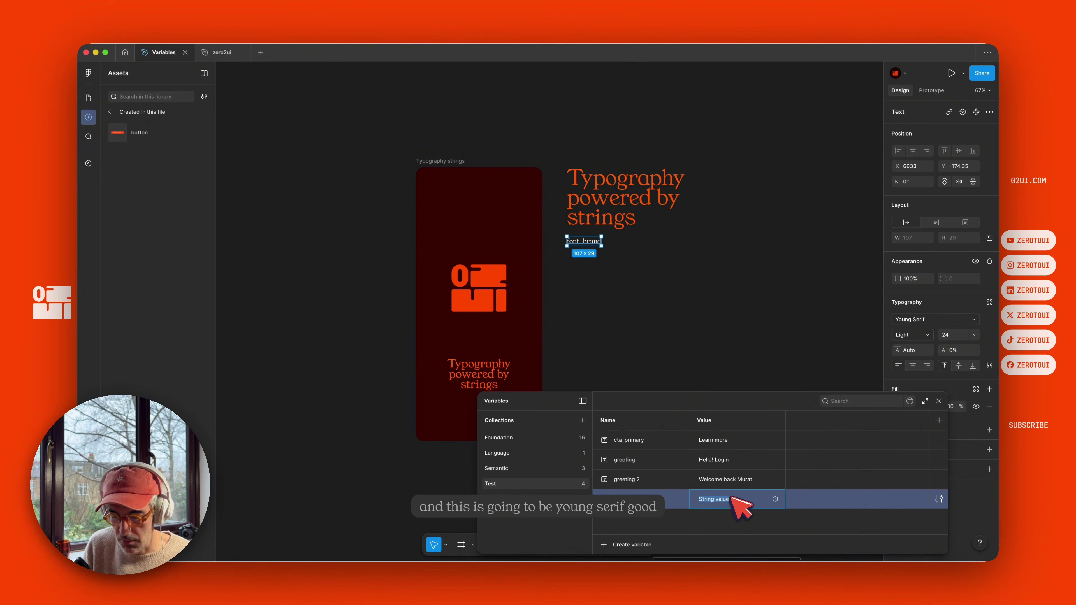
pyautogui.write('Young se')
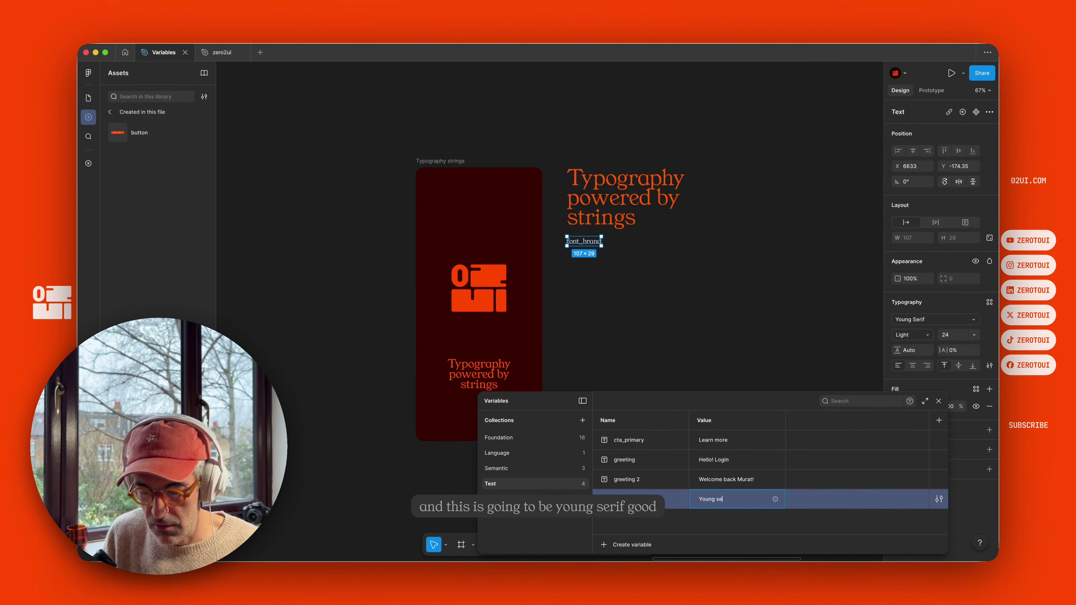
pyautogui.write('rif')
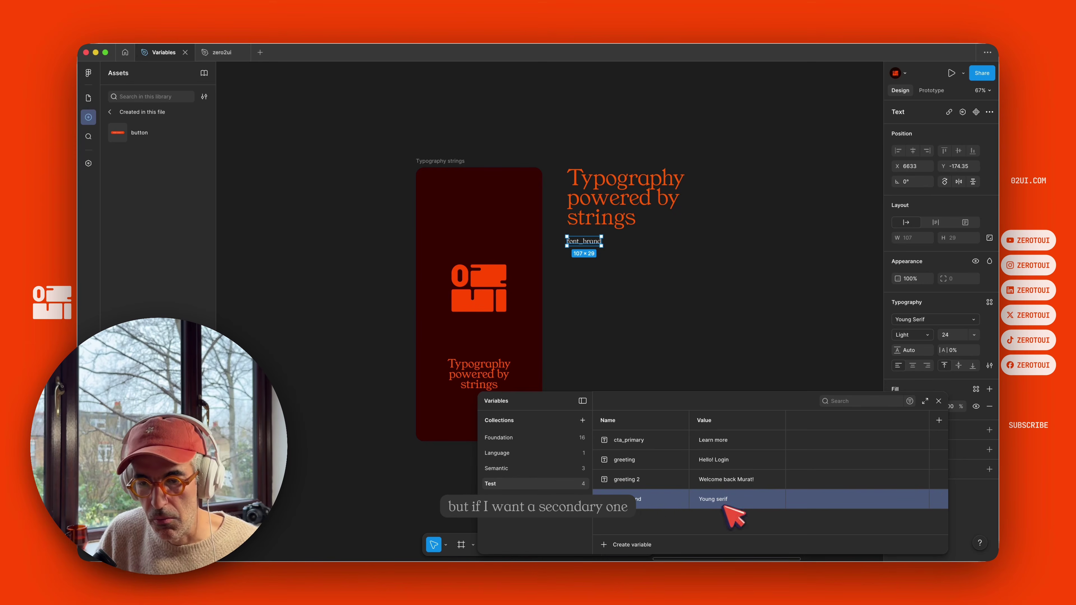
# - Duplicate the font_brand variable and name the copy "font_brand secondary"
pyautogui.hotkey('shift', 'Return')
pyautogui.press('Right')
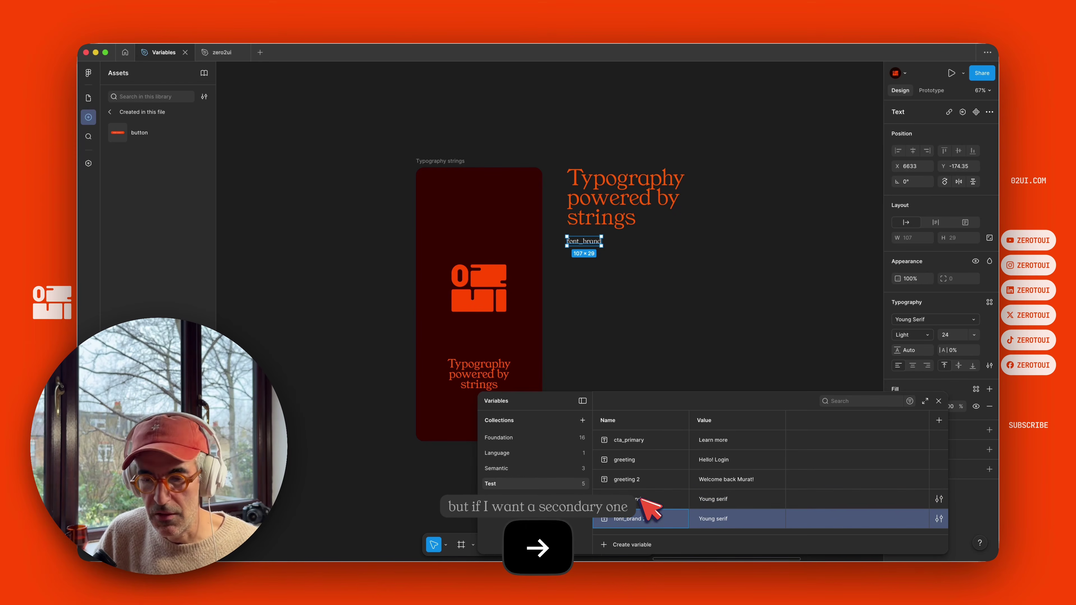
pyautogui.press('BackSpace')
pyautogui.write('secondary')
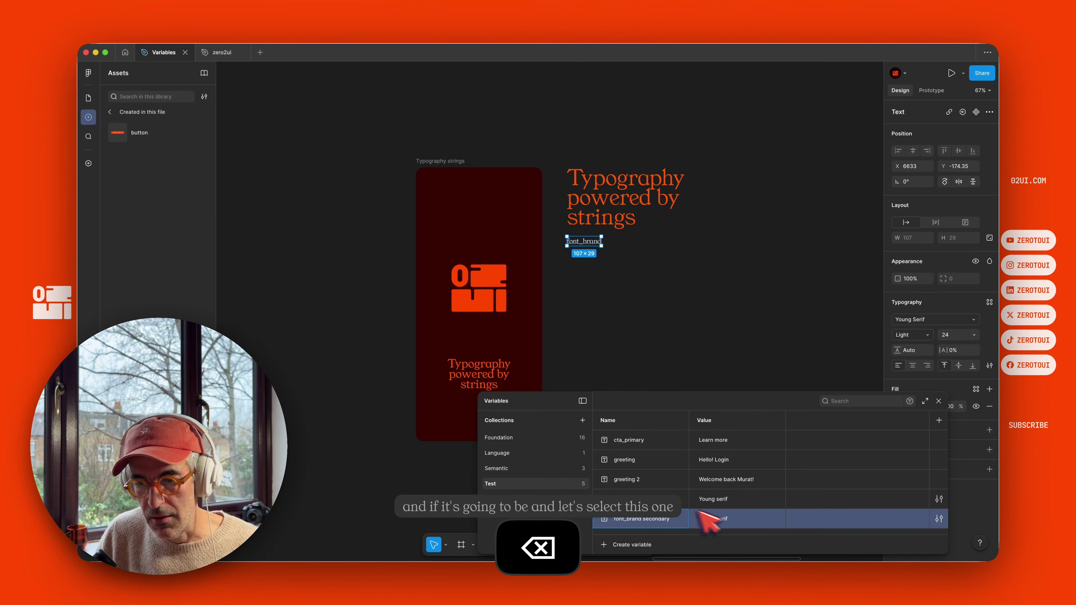
pyautogui.doubleClick(727, 518)
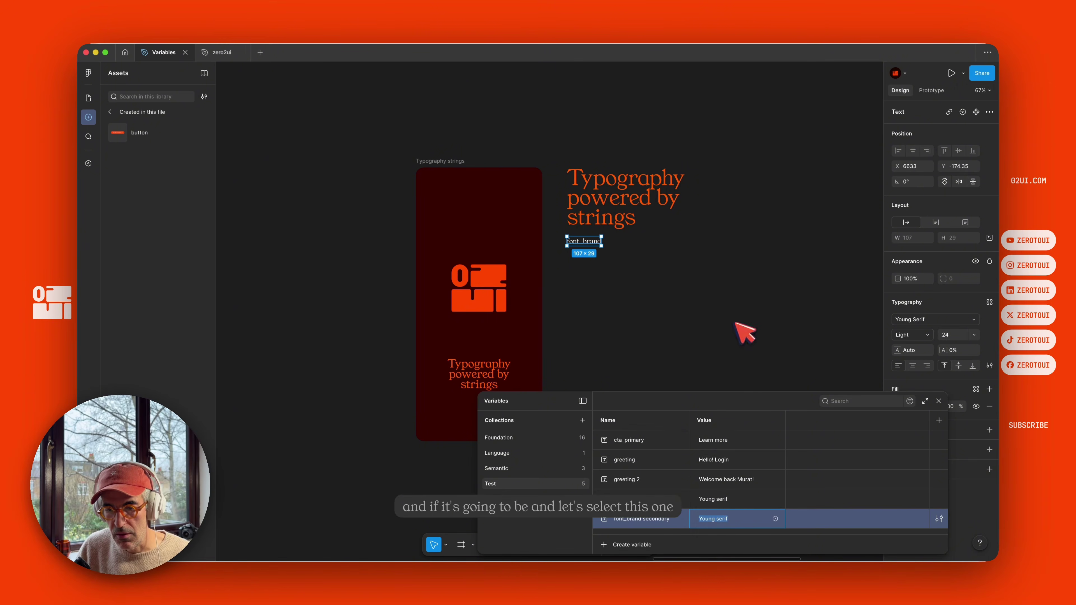
# - Bind the font family of the text in the Typography strings frame to the font_brand secondary variable
pyautogui.click(511, 368)
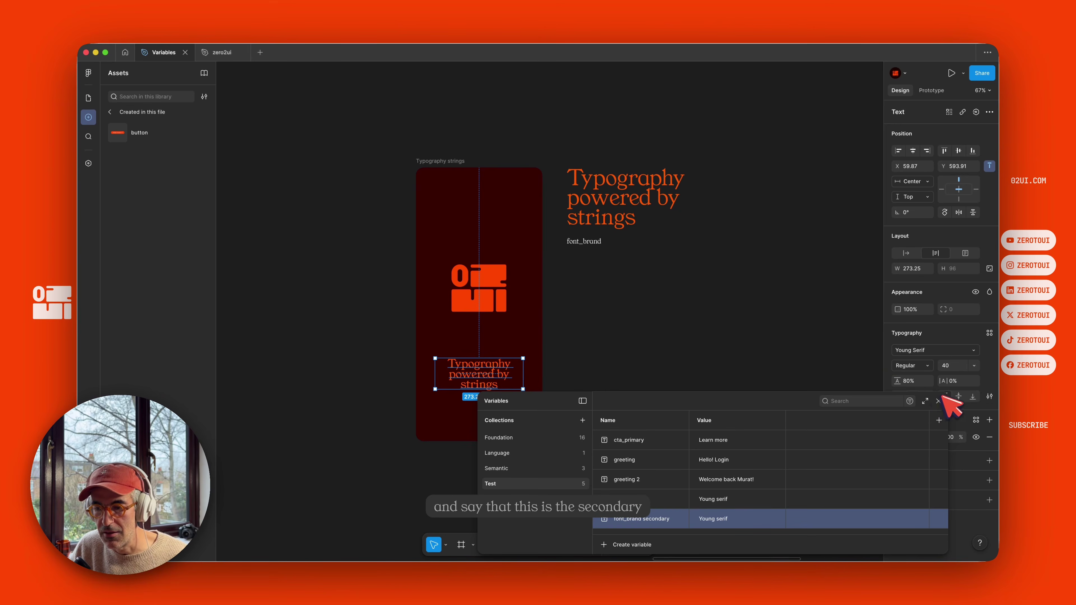
pyautogui.moveTo(947, 393); pyautogui.dragTo(774, 378)
pyautogui.click(968, 350)
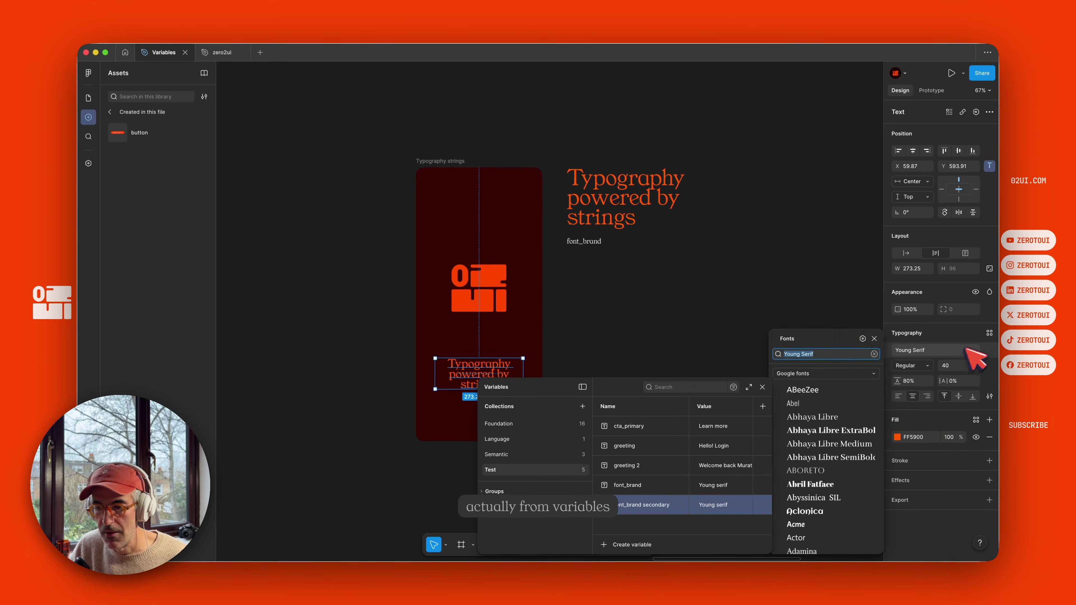
pyautogui.click(863, 338)
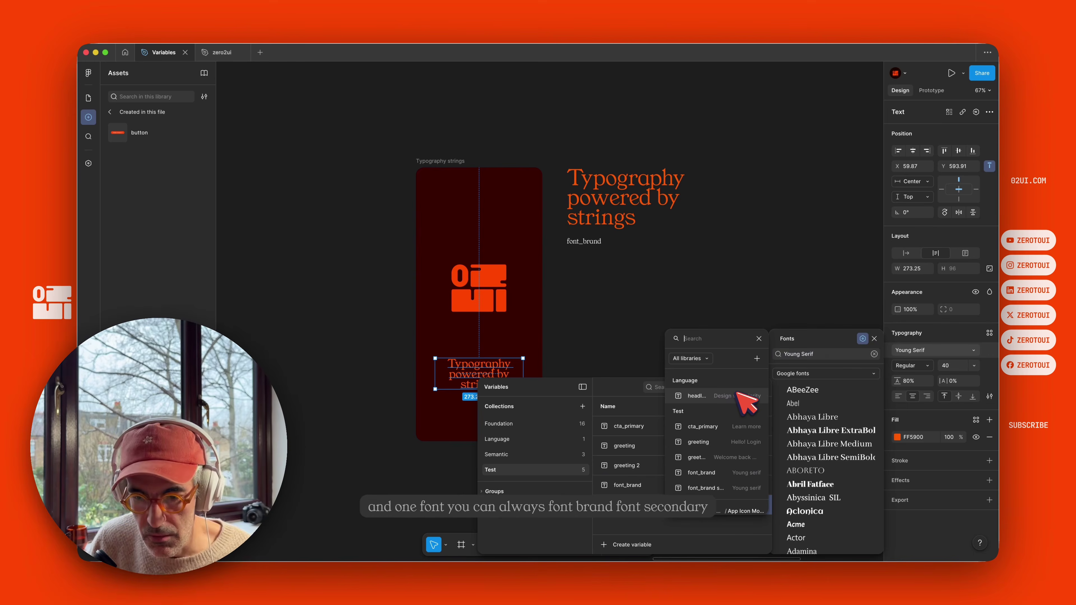
pyautogui.write('f')
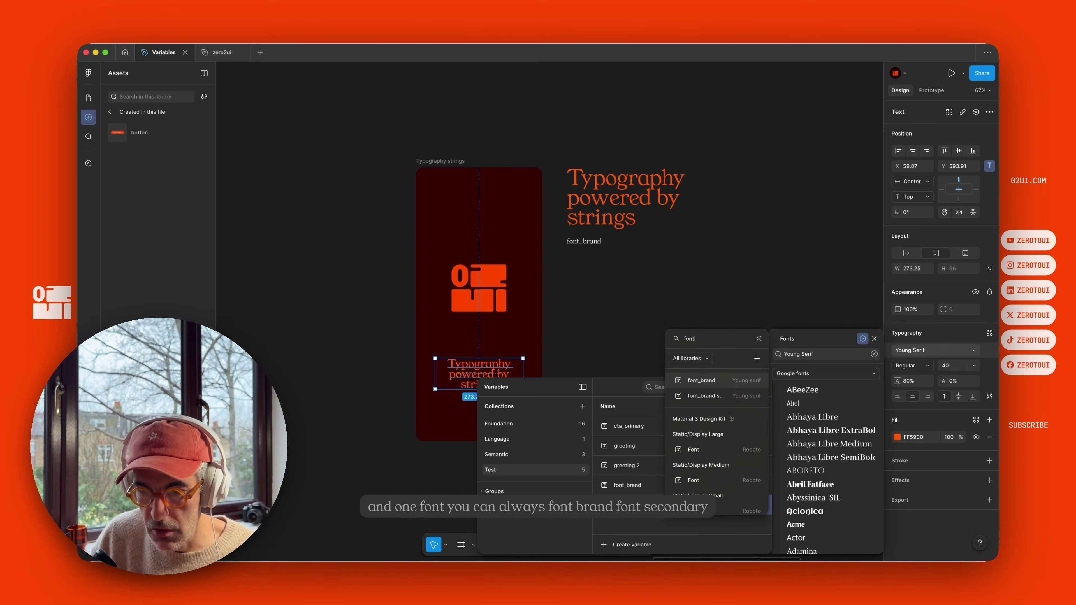
pyautogui.write('ont')
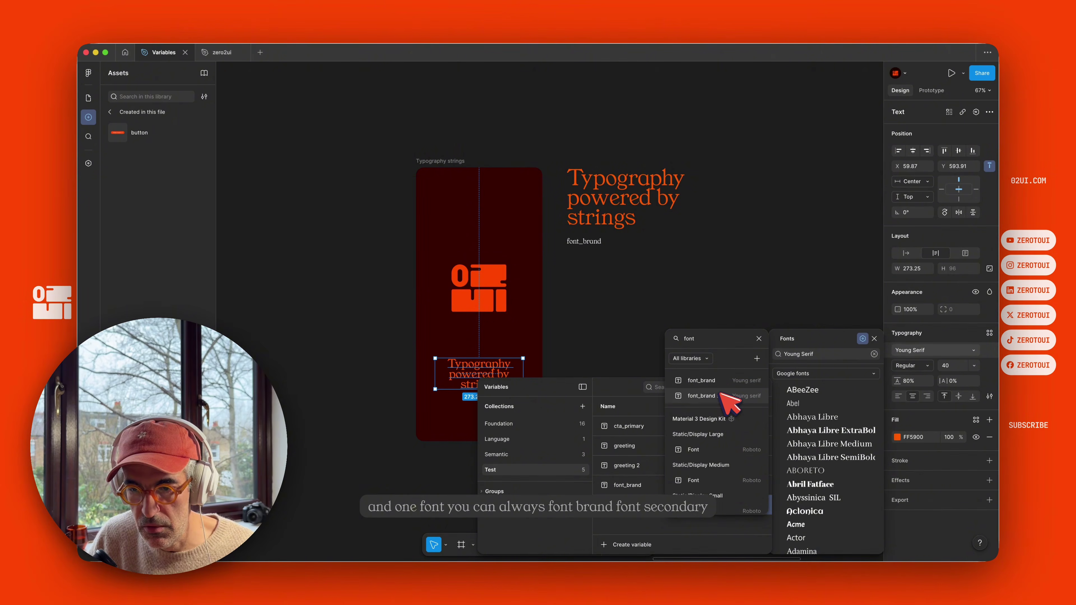
pyautogui.click(720, 395)
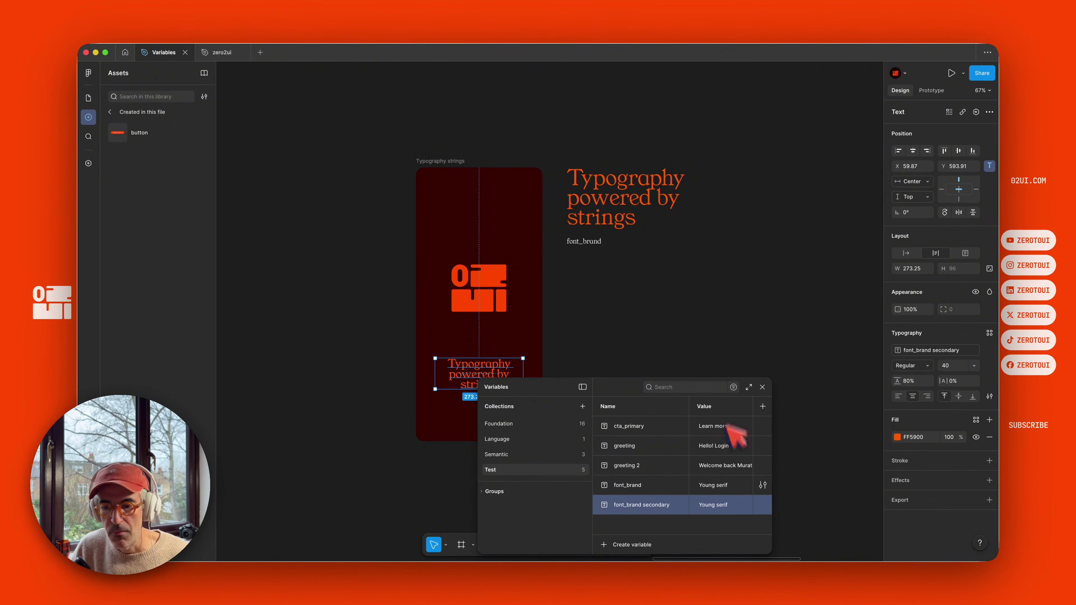
# - Set the value of the font_brand secondary variable to "Inter", and finally to "Manrope"
pyautogui.doubleClick(716, 505)
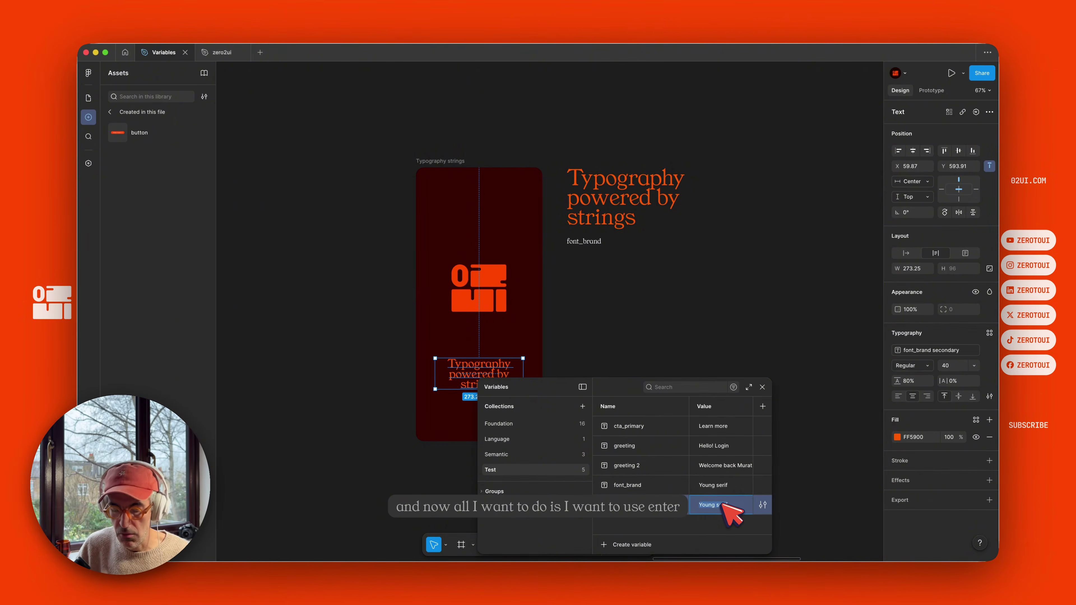
pyautogui.write('Inter')
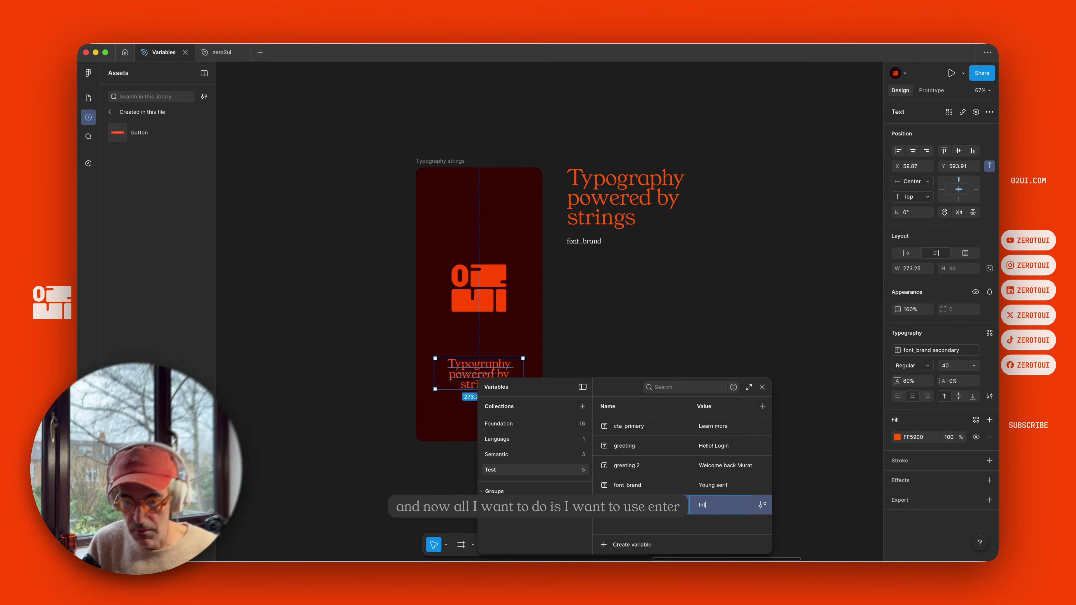
pyautogui.press('Return')
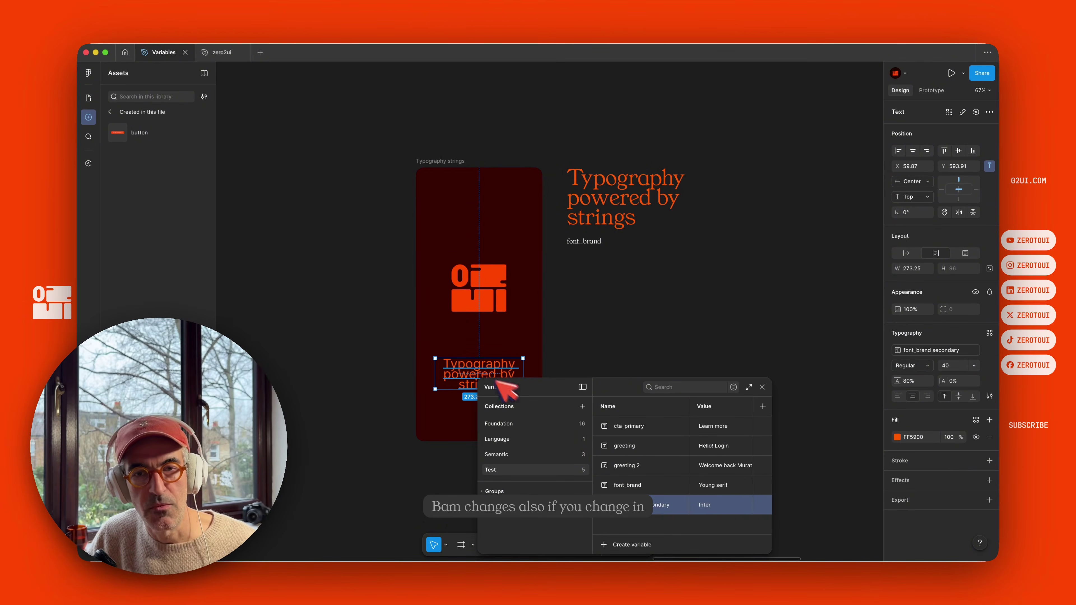
pyautogui.doubleClick(713, 505)
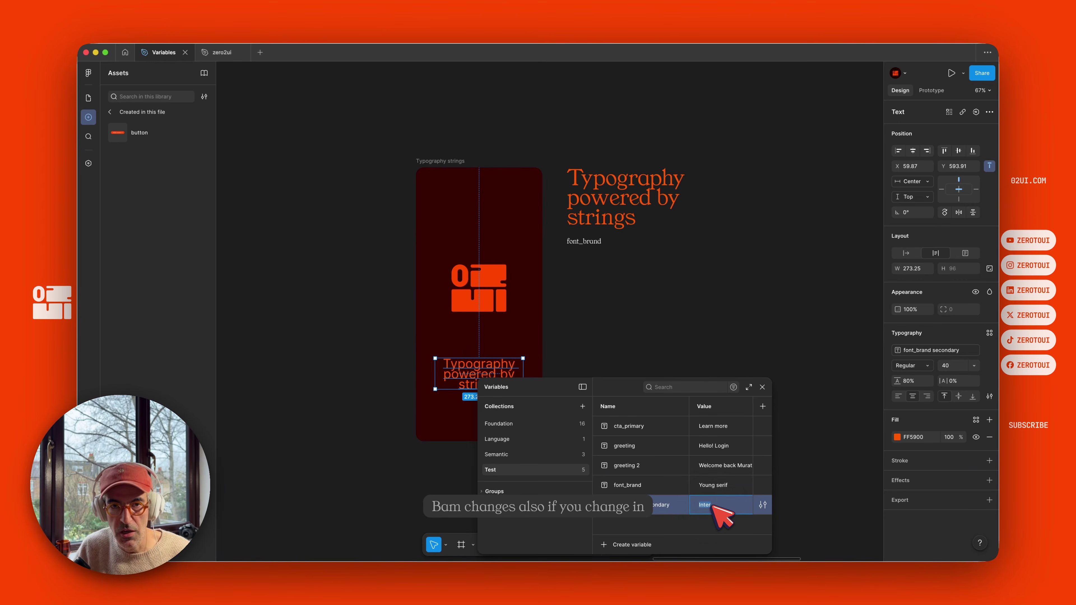
pyautogui.write('Manrope')
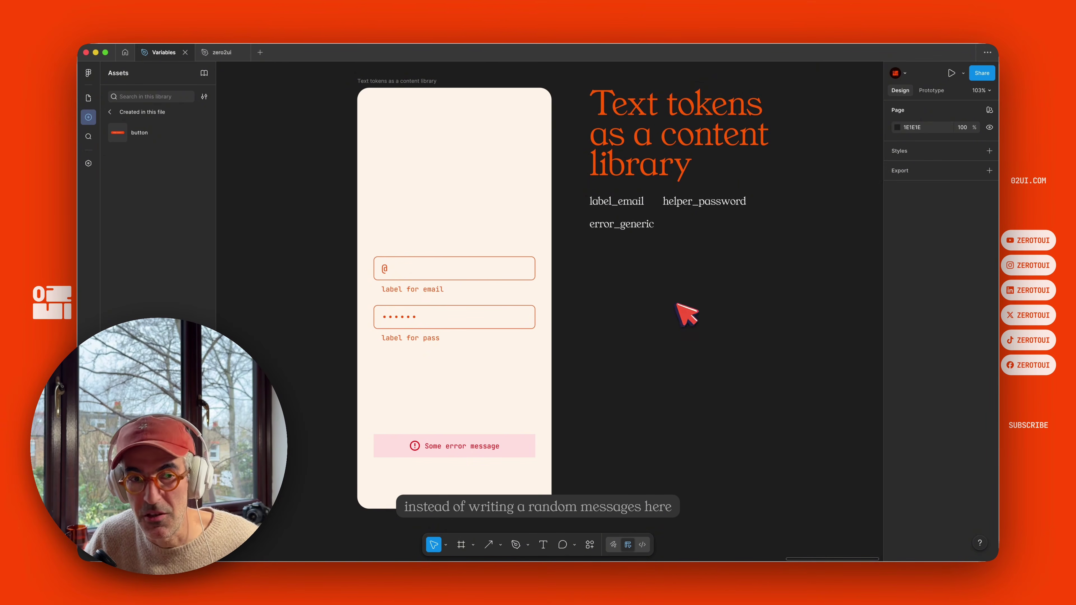
# - Create a string variable in the Test collection and name it with the copied label_email text
pyautogui.click(88, 163)
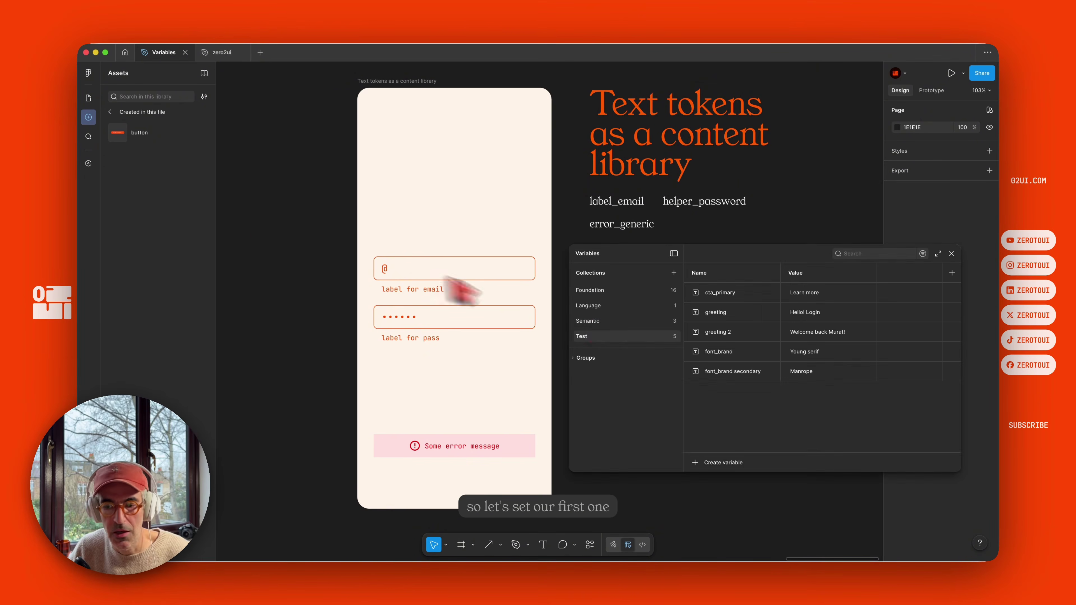
pyautogui.click(737, 469)
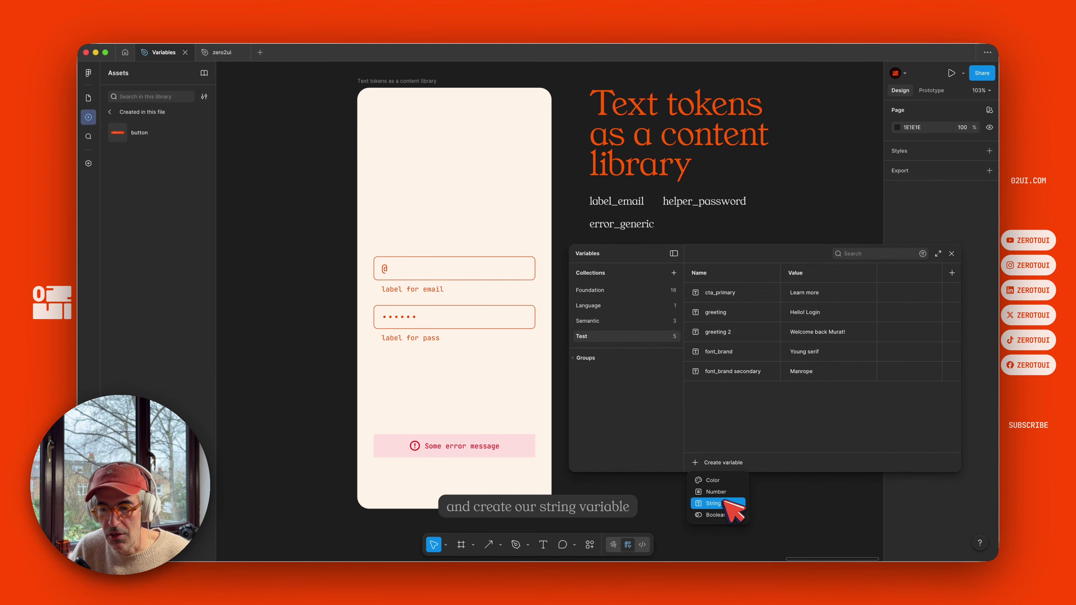
pyautogui.click(732, 504)
pyautogui.doubleClick(631, 202)
pyautogui.press('super+c')
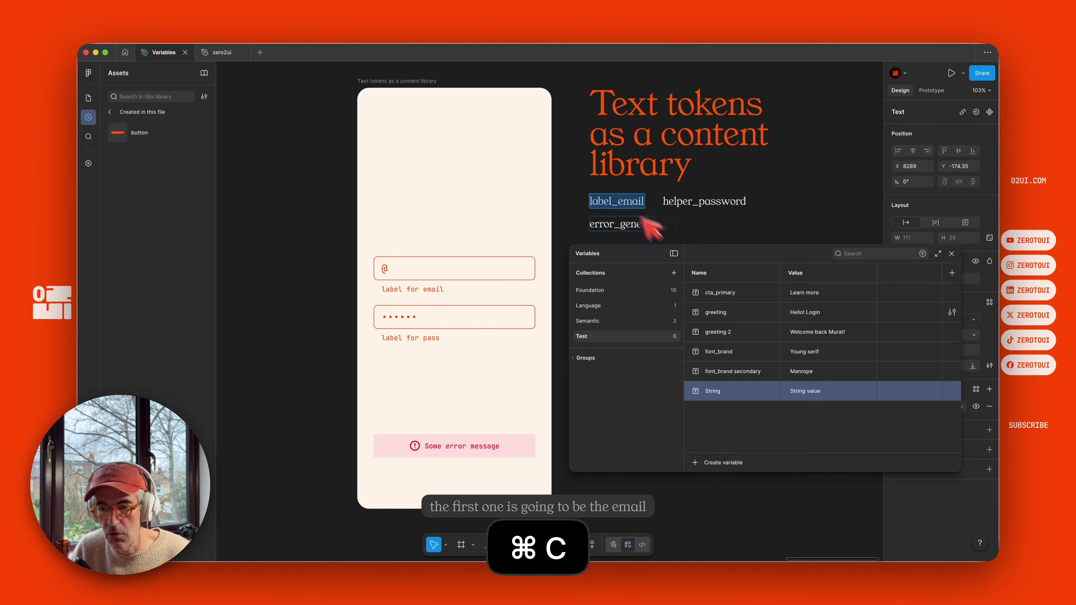
pyautogui.press('super+v')
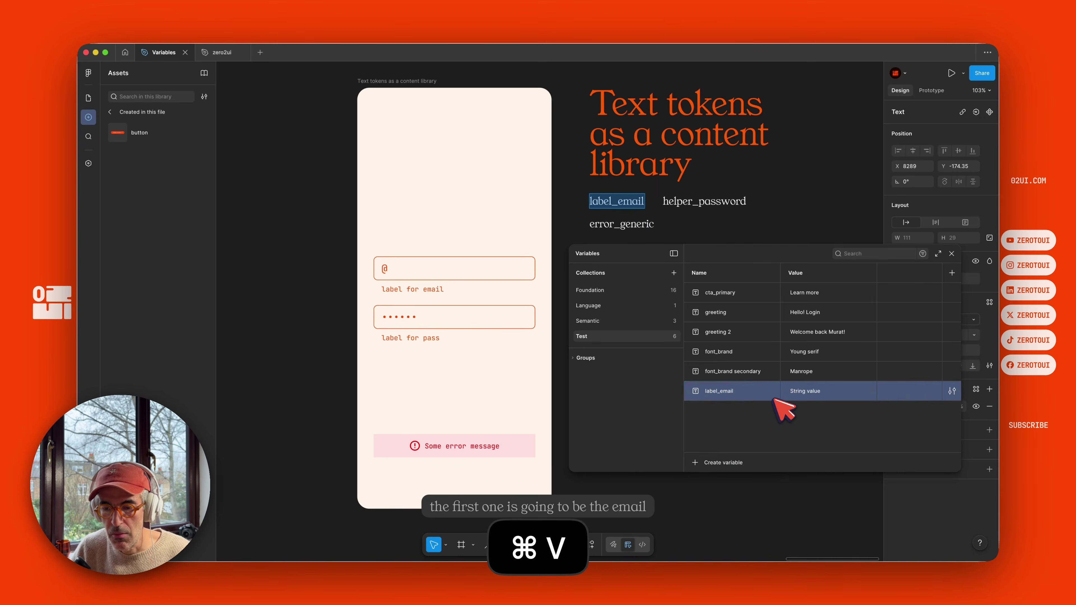
# - Duplicate the label_email variable and name the copy "helper_pasword"
pyautogui.hotkey('shift', 'Return')
pyautogui.doubleClick(731, 202)
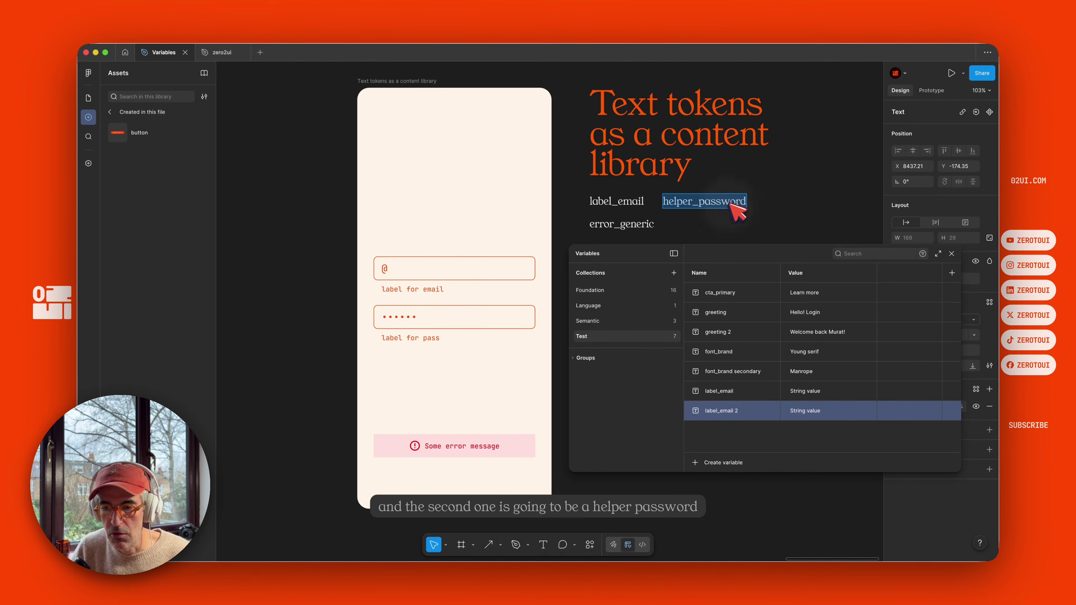
pyautogui.press('super+c')
pyautogui.doubleClick(731, 410)
pyautogui.press('super+v')
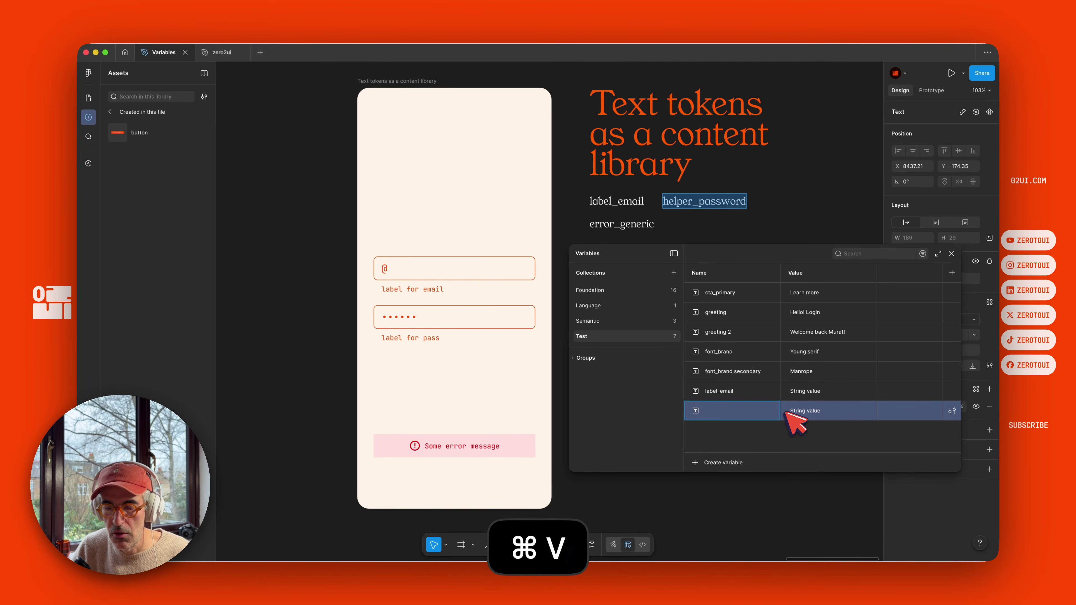
pyautogui.press('super+z')
pyautogui.write('helper')
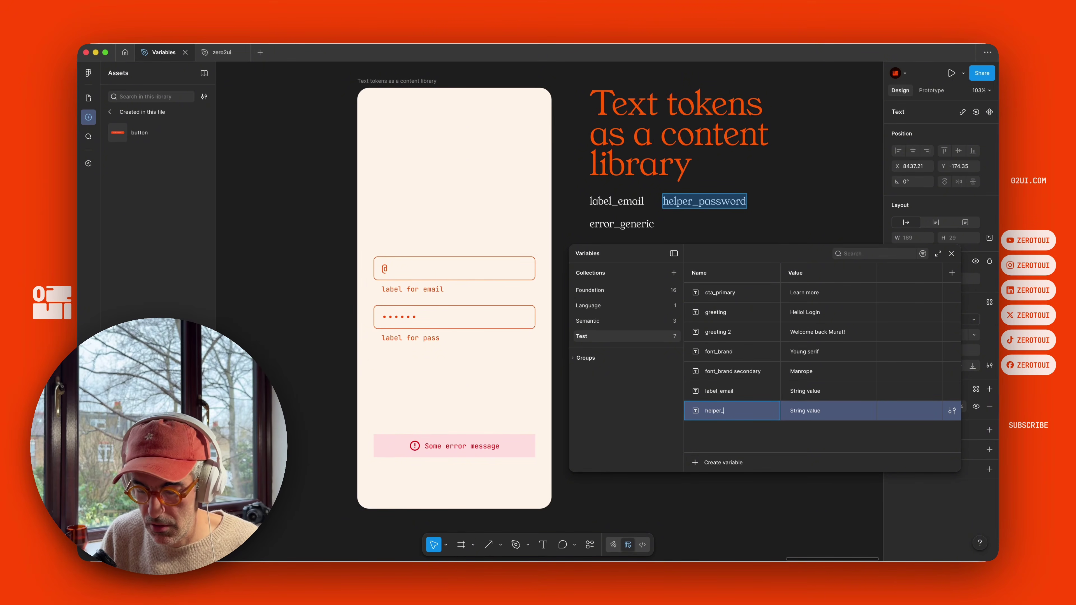
pyautogui.write('_pasword')
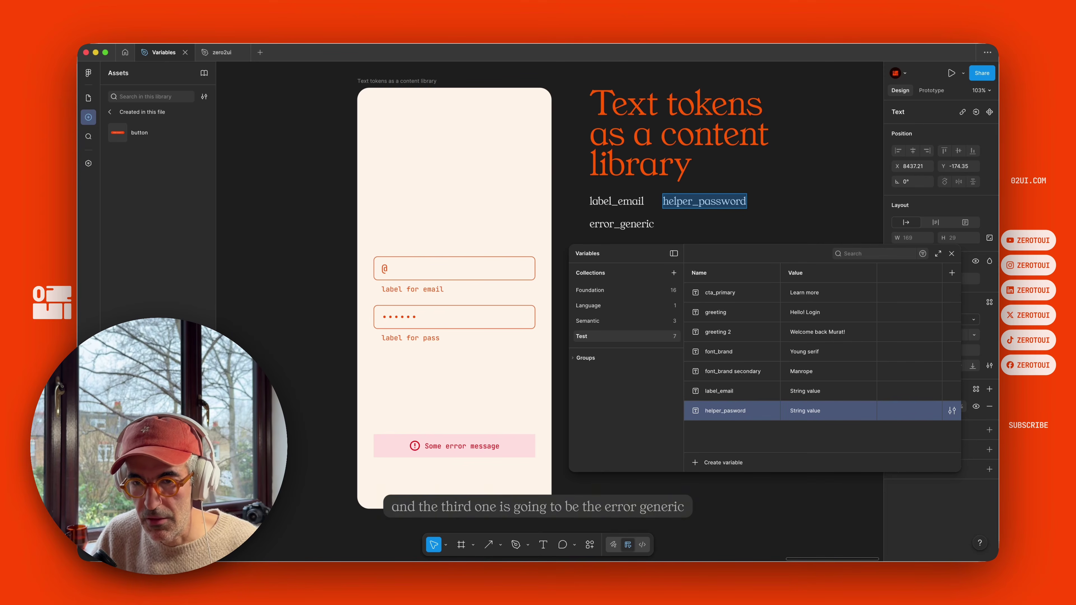
# - Duplicate the helper_pasword variable and name the copy "error_generic"
pyautogui.press('Return')
pyautogui.write('error')
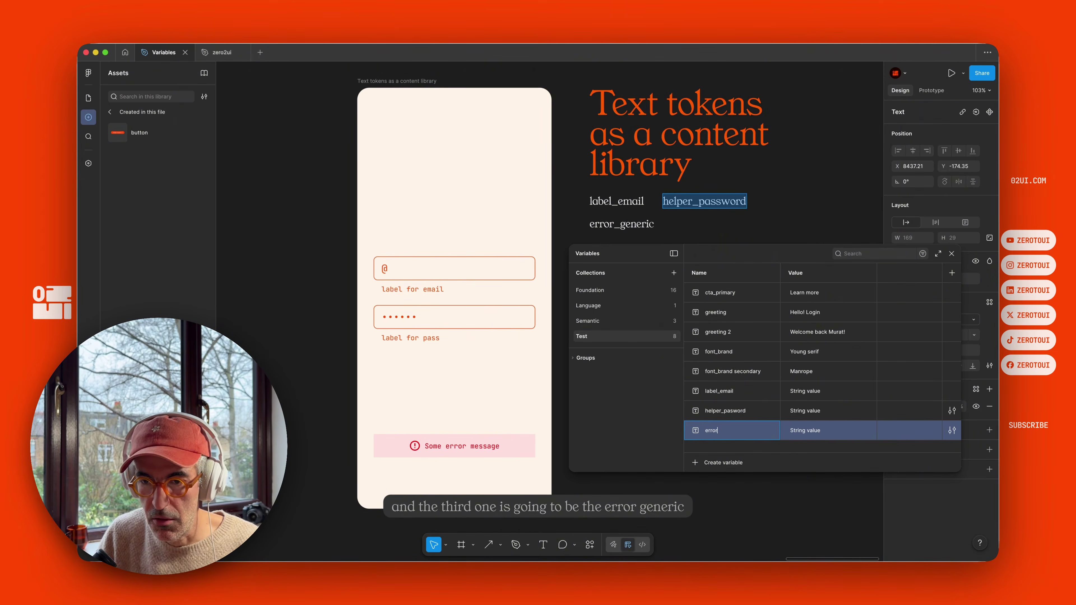
pyautogui.write('_generic')
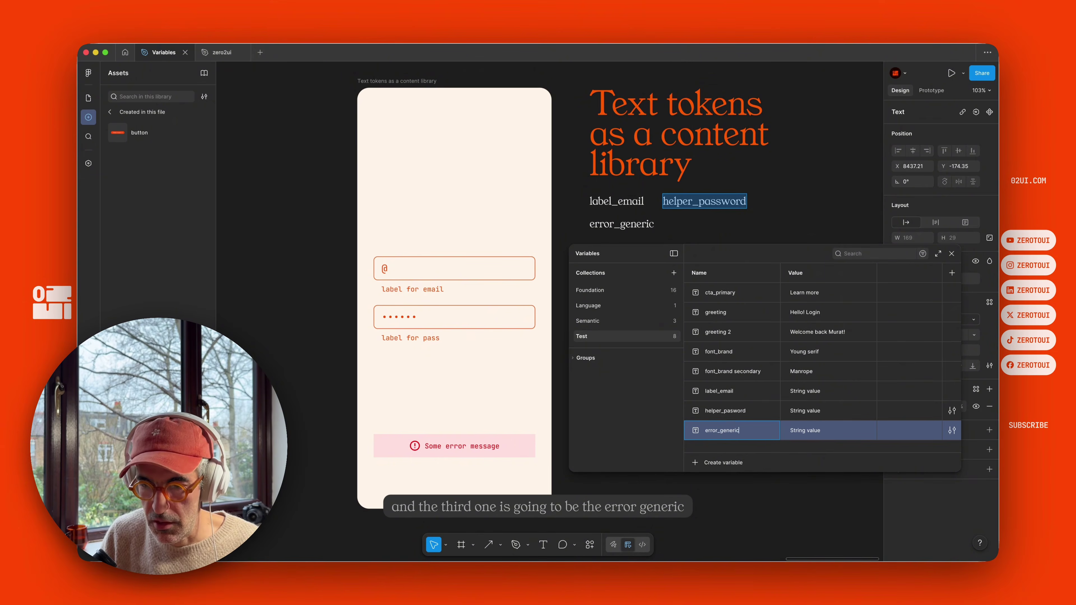
pyautogui.press('Return')
# - Set the value of the label_email variable to "Email for recipts"
pyautogui.doubleClick(806, 390)
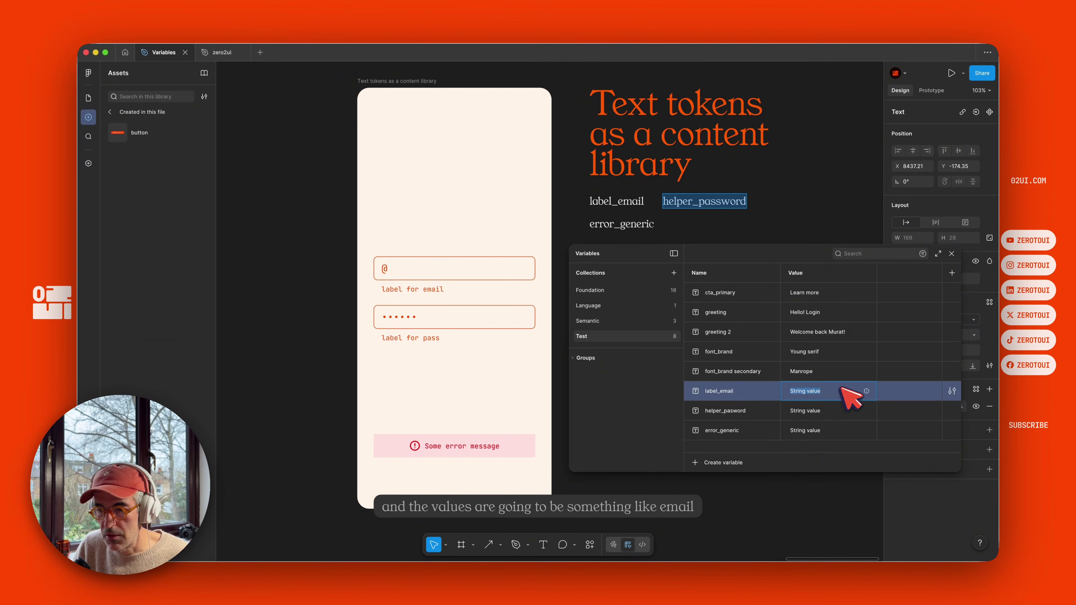
pyautogui.write('Email f')
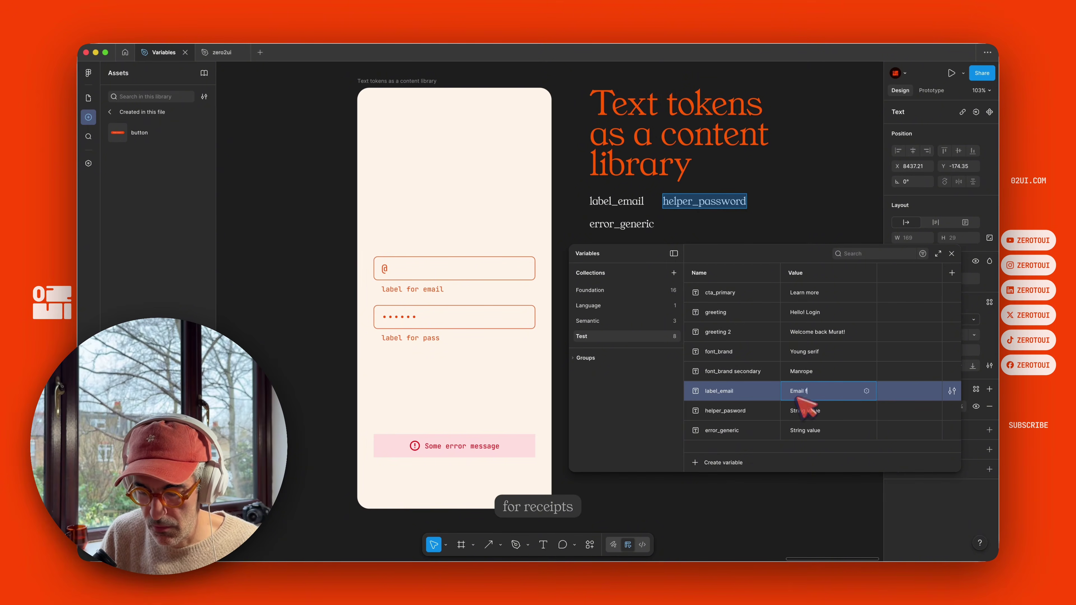
pyautogui.write('or recipts')
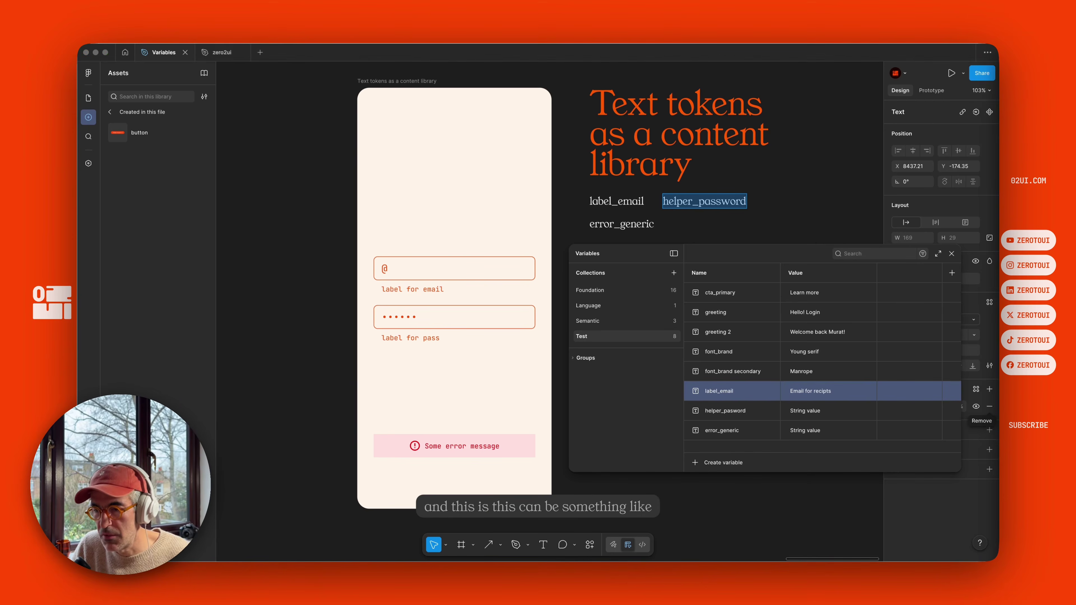
# - Set the value of the helper_pasword variable to "Use at least 8 characters"
pyautogui.press('super+c')
pyautogui.click(824, 409)
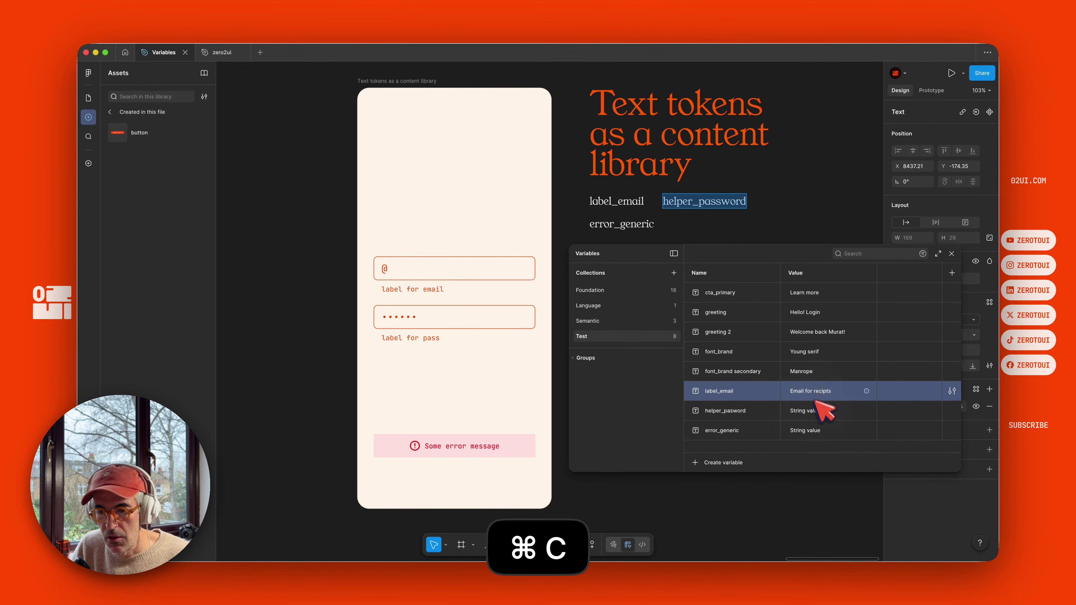
pyautogui.doubleClick(817, 411)
pyautogui.press('super+v')
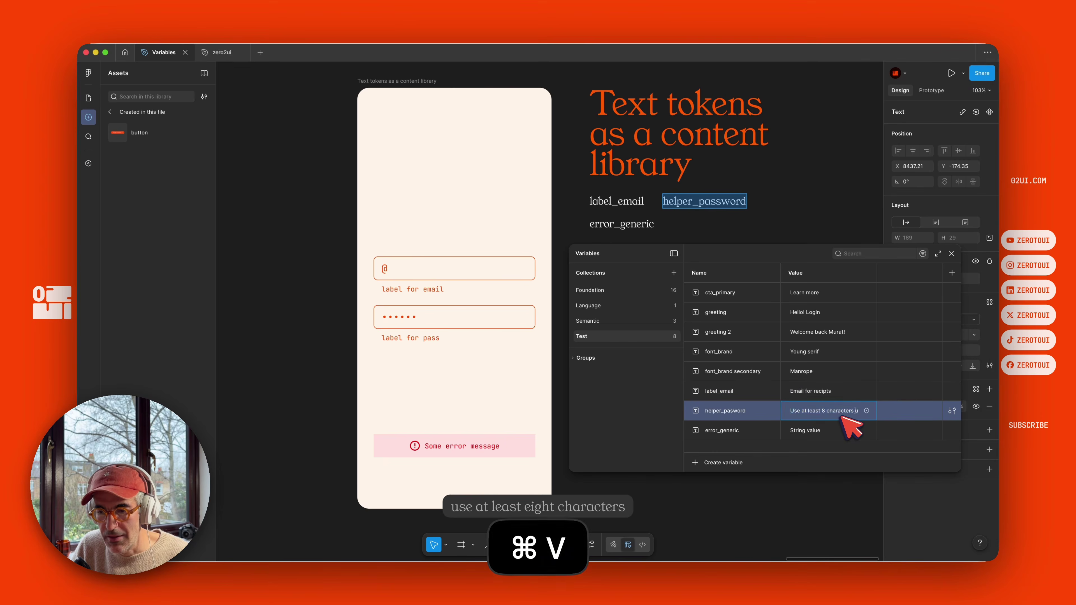
pyautogui.press('super+a')
pyautogui.press('Right')
pyautogui.press('BackSpace')
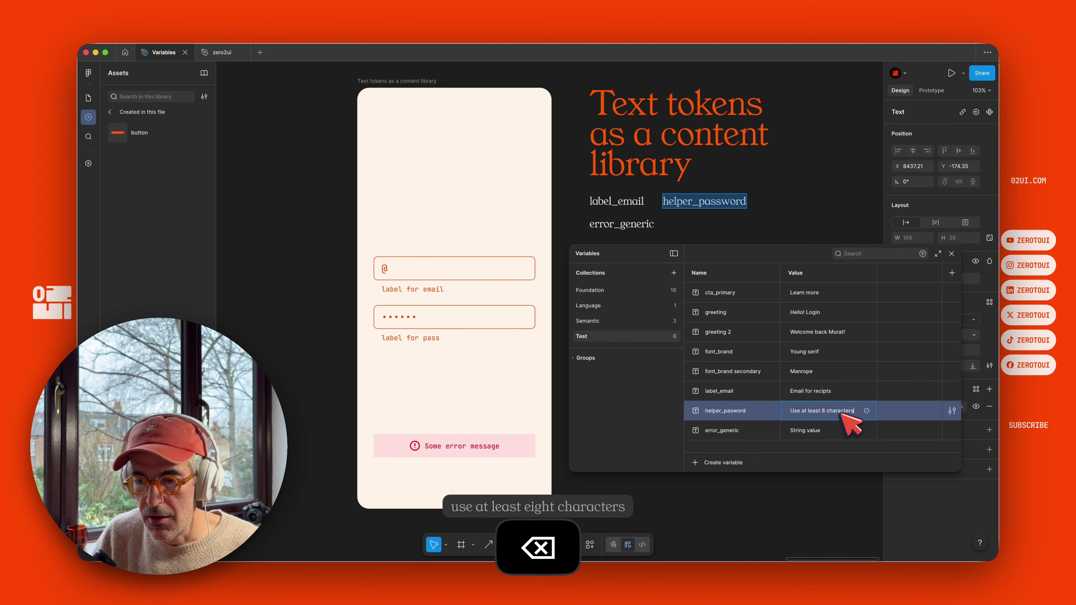
# - Set the value of the error_generic variable to "Something went wrong. Please try again"
pyautogui.doubleClick(820, 429)
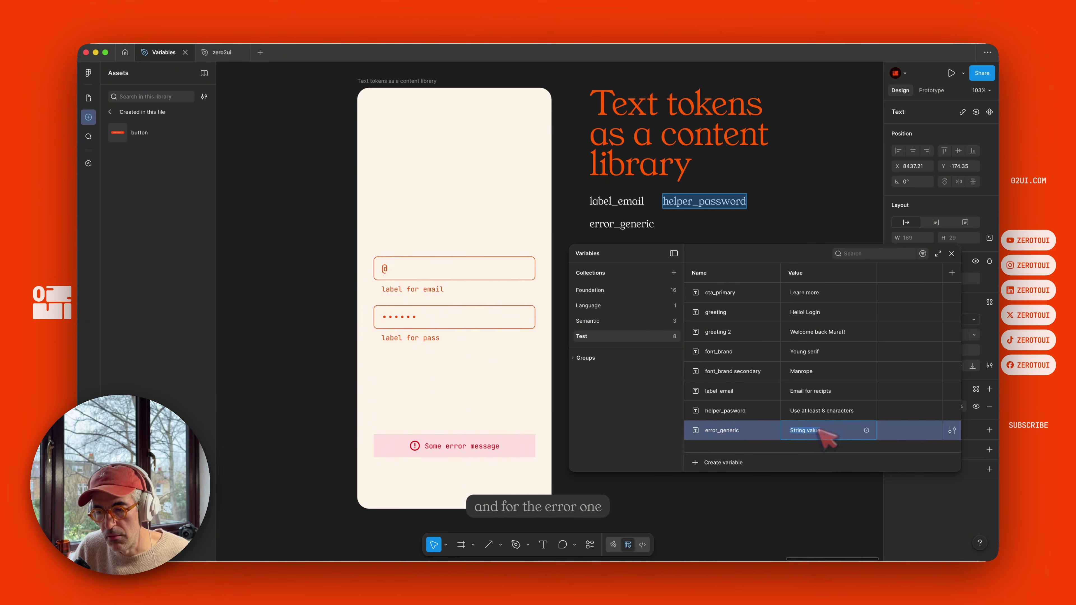
pyautogui.press('super+a')
pyautogui.press('super+v')
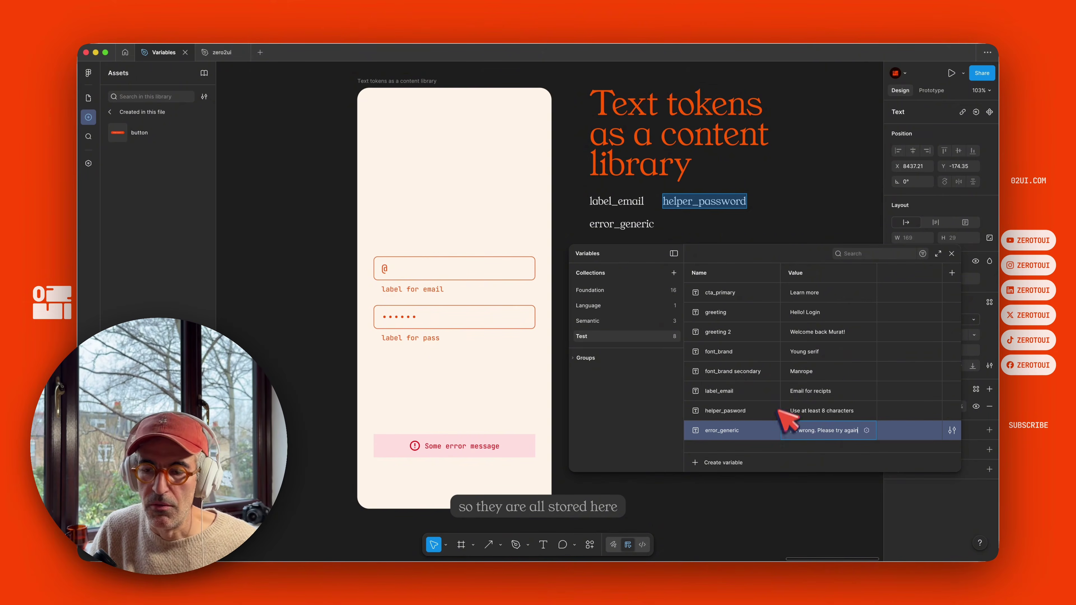
pyautogui.click(477, 375)
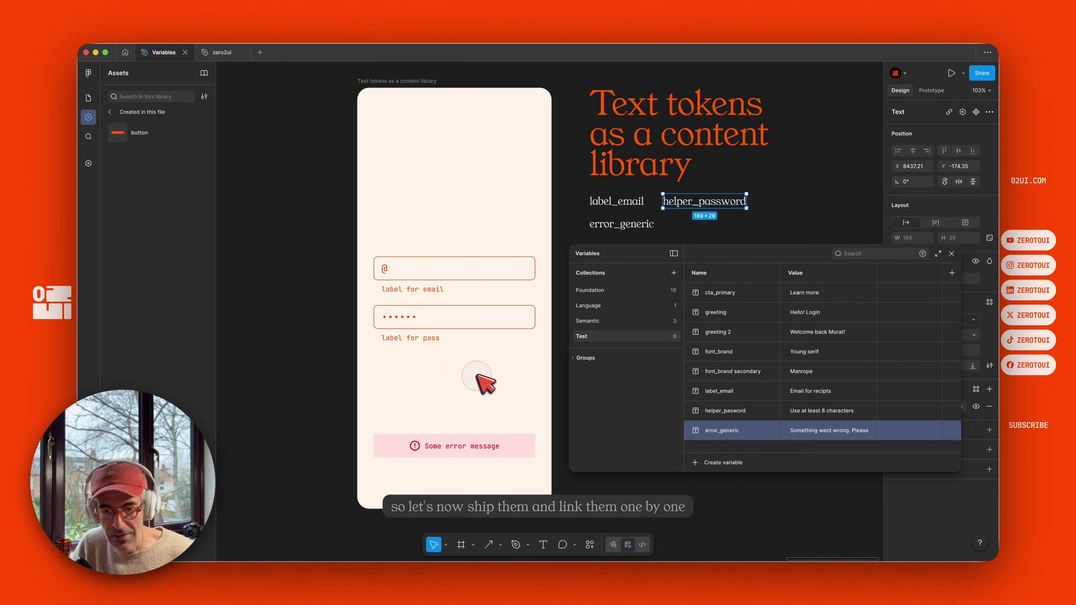
# - Bind the "label for email" text below the email field to the label_email variable
pyautogui.click(423, 290)
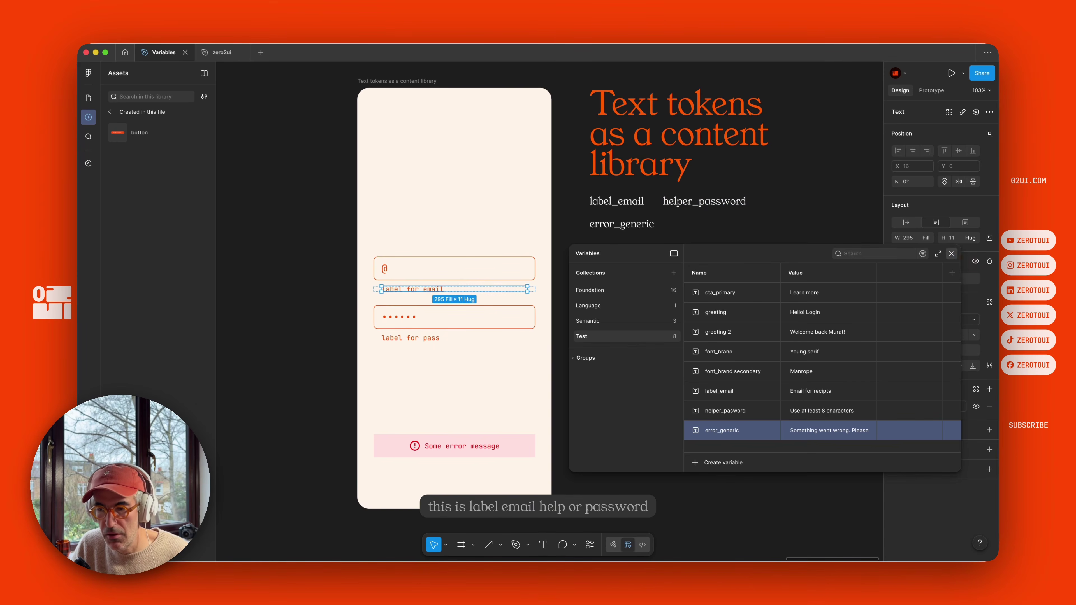
pyautogui.click(952, 254)
pyautogui.click(976, 112)
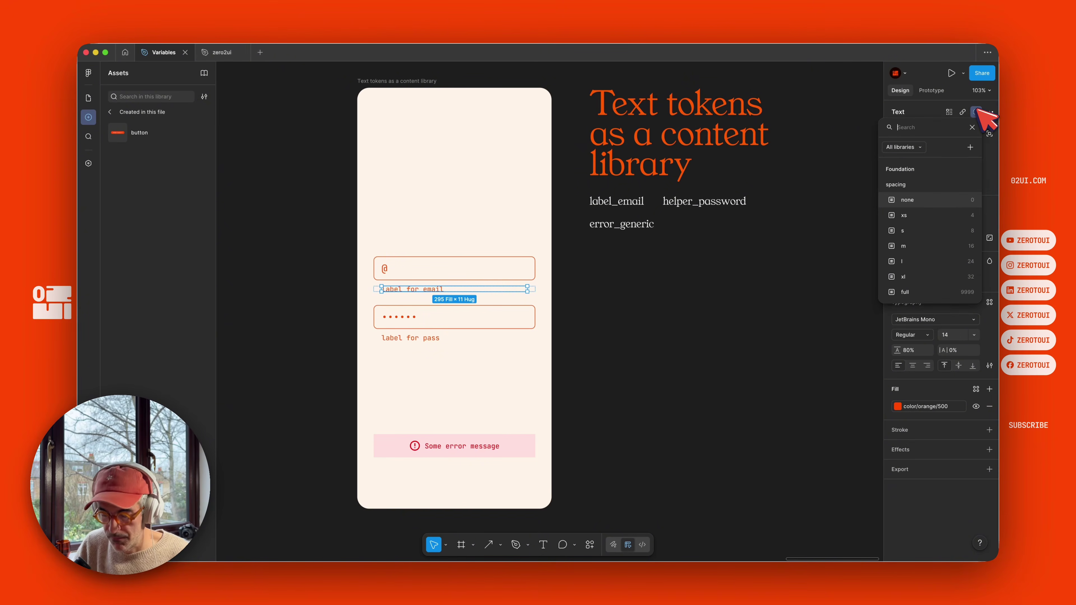
pyautogui.write('email')
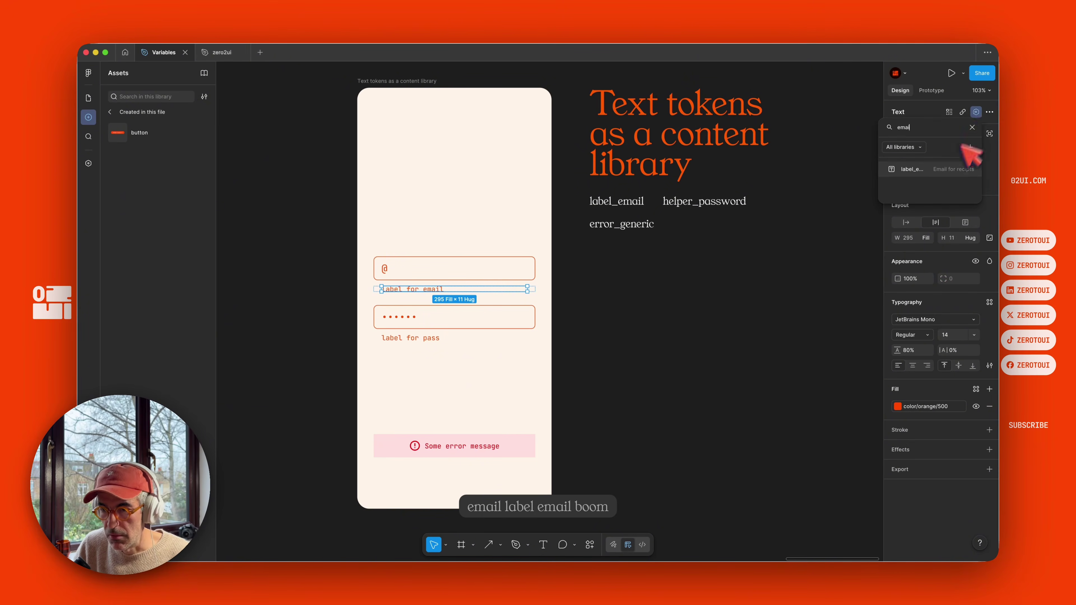
pyautogui.click(952, 170)
pyautogui.click(648, 345)
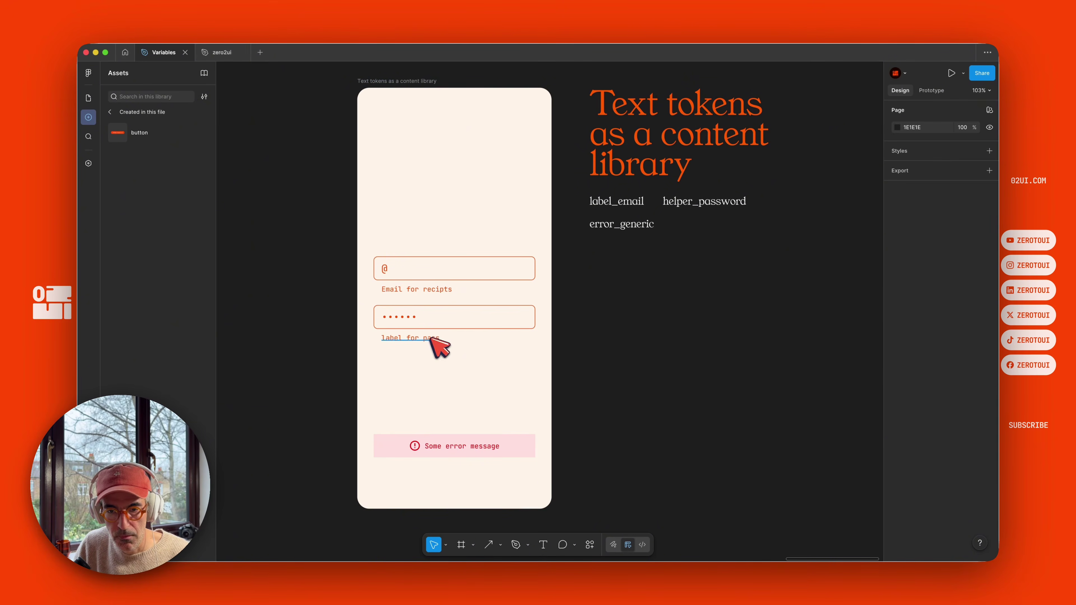
# - Bind the "label for pass" text below the password field to the helper_pasword variable
pyautogui.click(439, 341)
pyautogui.click(976, 111)
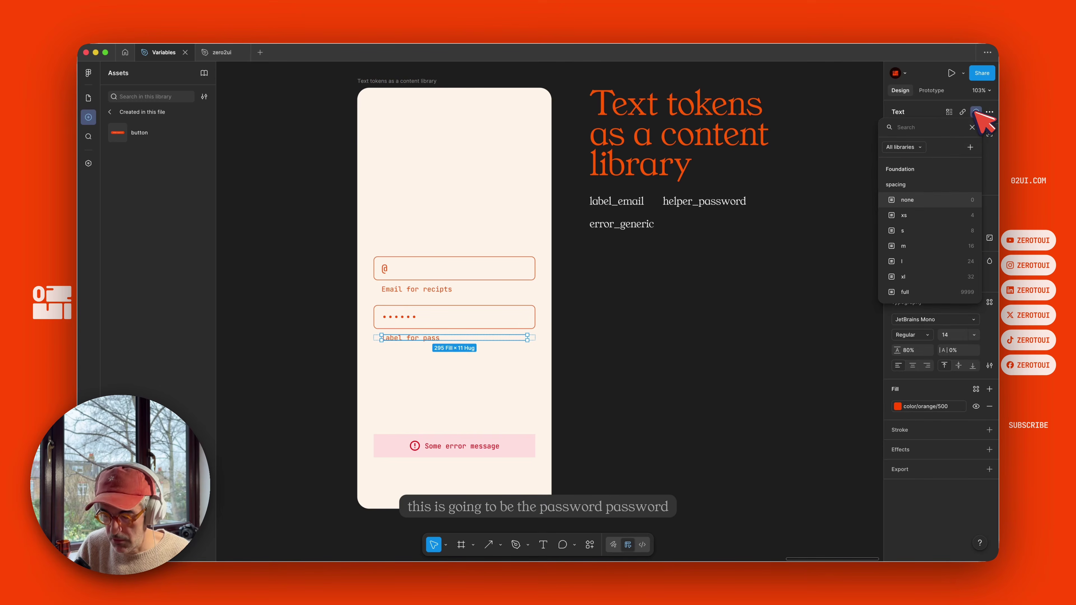
pyautogui.write('pass')
pyautogui.press('BackSpace')
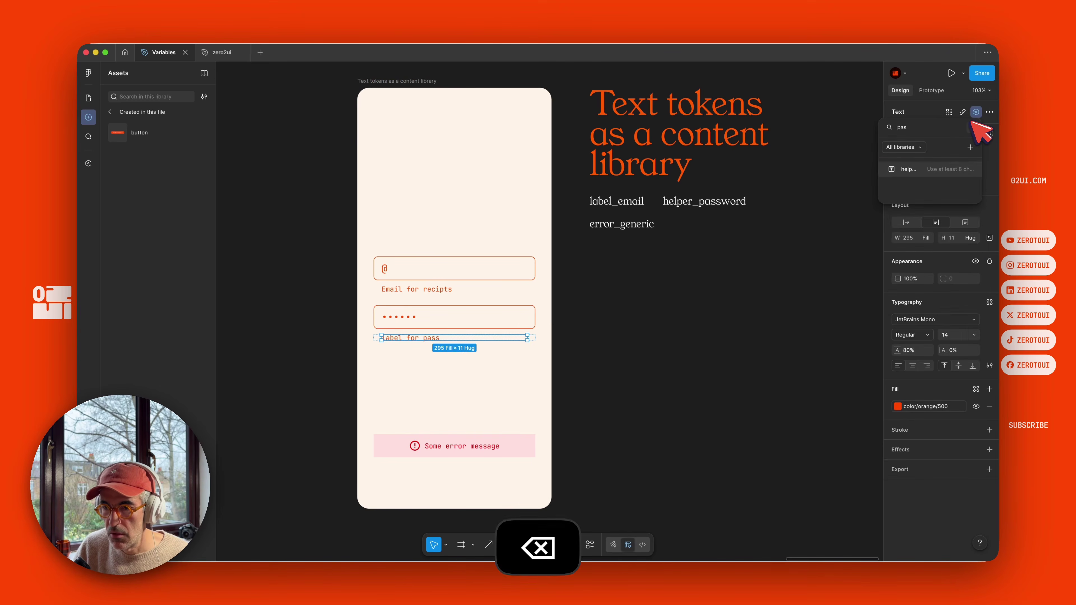
pyautogui.click(945, 169)
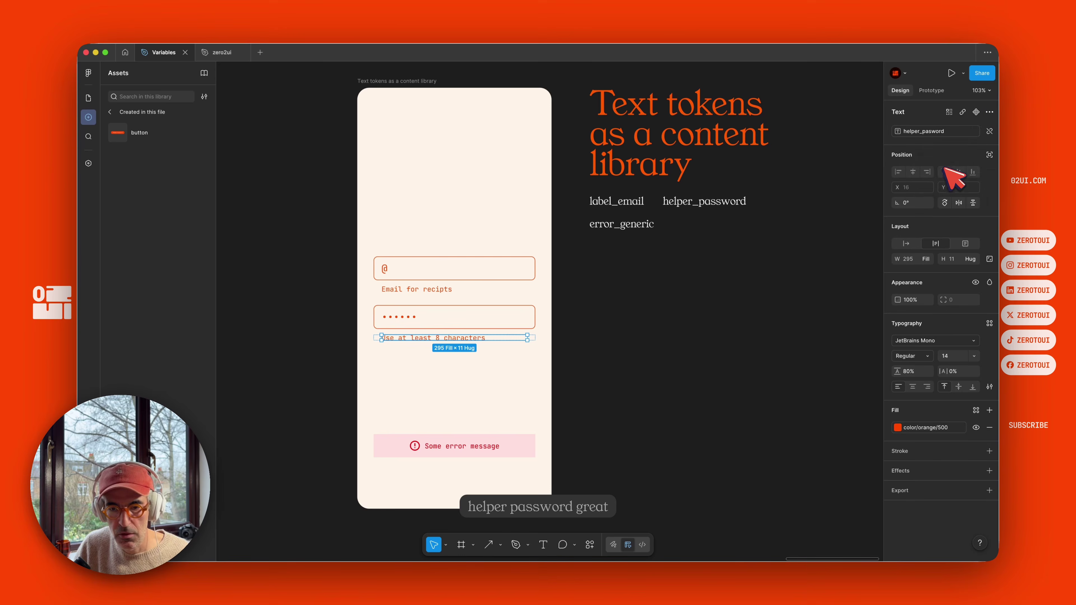
pyautogui.click(695, 305)
# - Bind the "Some error message" text in the pink banner to the error_generic variable
pyautogui.keyDown('super'); pyautogui.click(484, 444); pyautogui.keyUp('super')
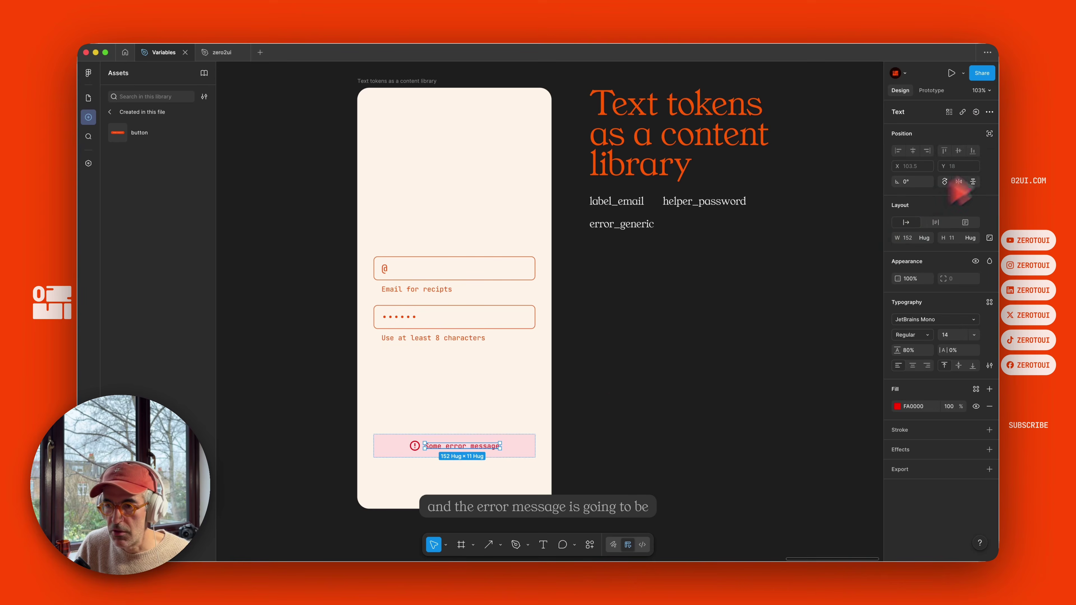
pyautogui.click(976, 112)
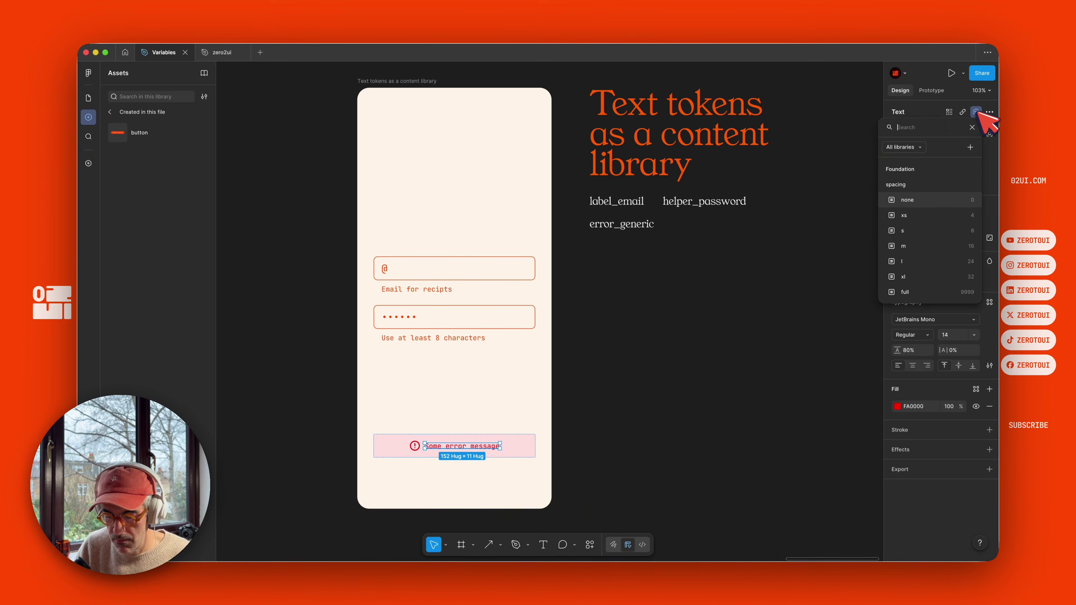
pyautogui.write('err')
pyautogui.click(958, 169)
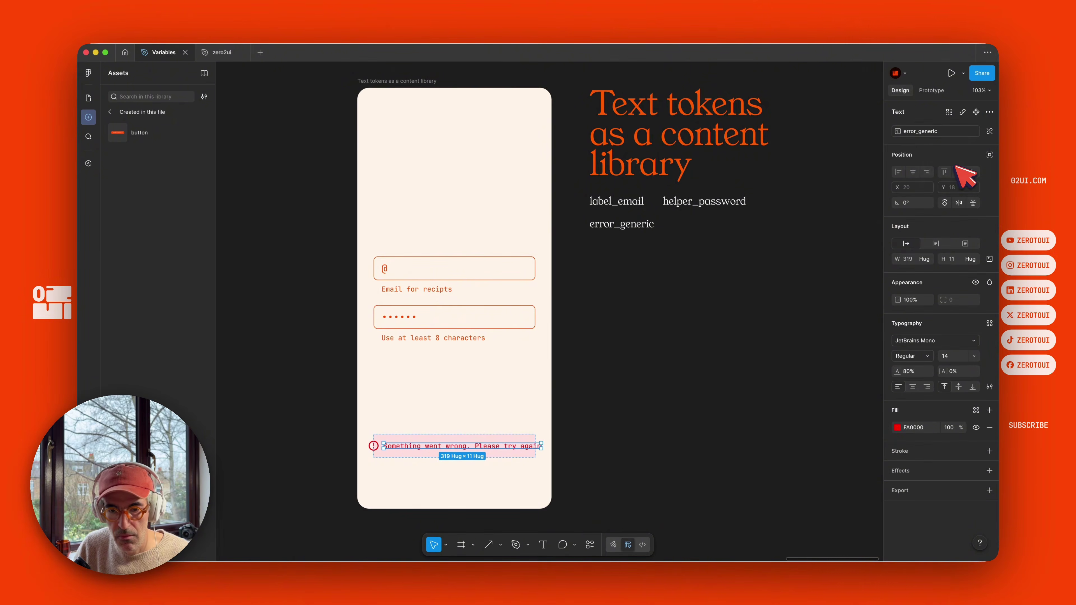
# - Set the width of the error message text to fill its container
pyautogui.click(928, 259)
pyautogui.click(925, 282)
pyautogui.click(740, 384)
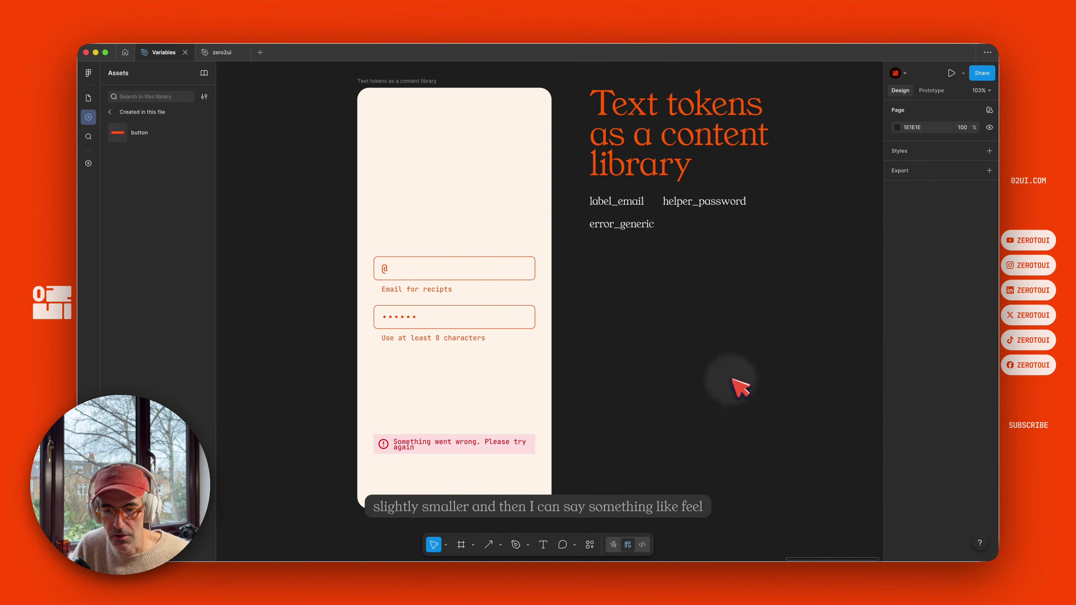
# - Increase the line height of the error message text in the pink banner
pyautogui.click(489, 439)
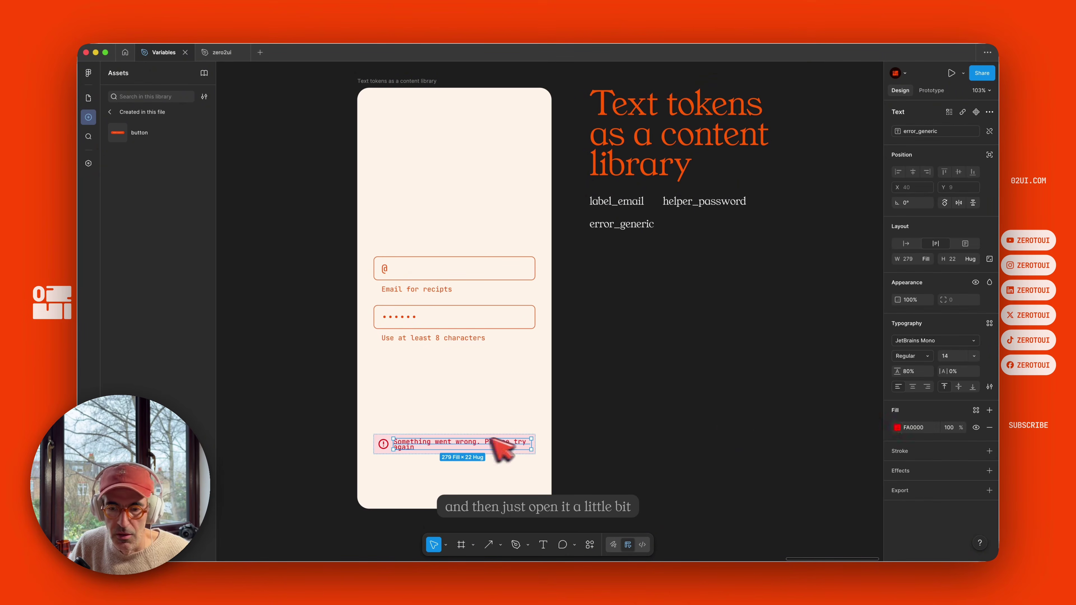
pyautogui.hotkey('shift', 'Up')
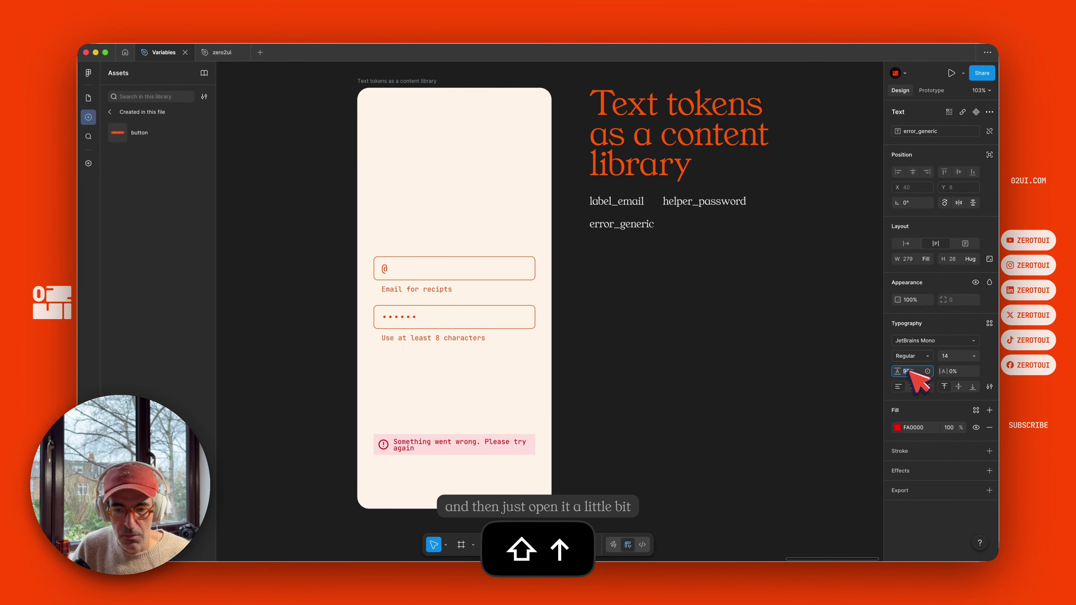
pyautogui.click(770, 375)
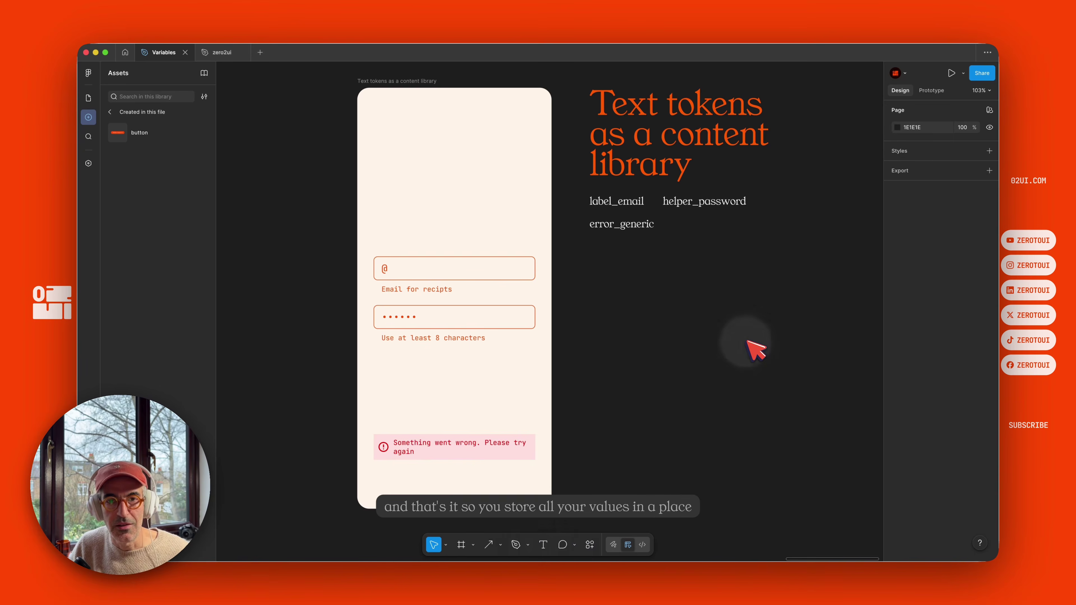